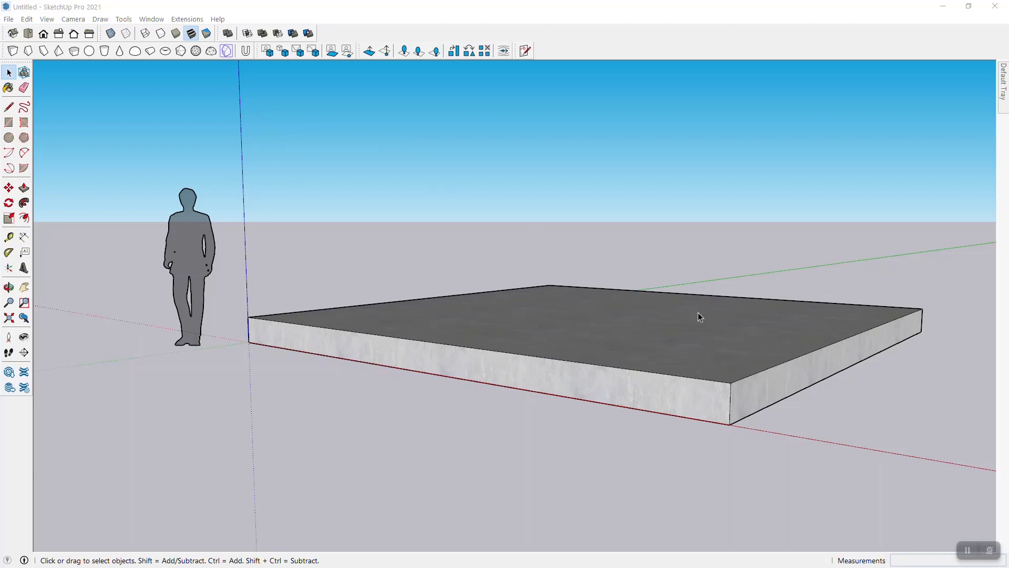
# Step: Draw a circle with a 6-inch radius centred on the slab's upper edge, on the side along the red axis
pyautogui.moveTo(763, 292); pyautogui.dragTo(879, 321, button='middle')
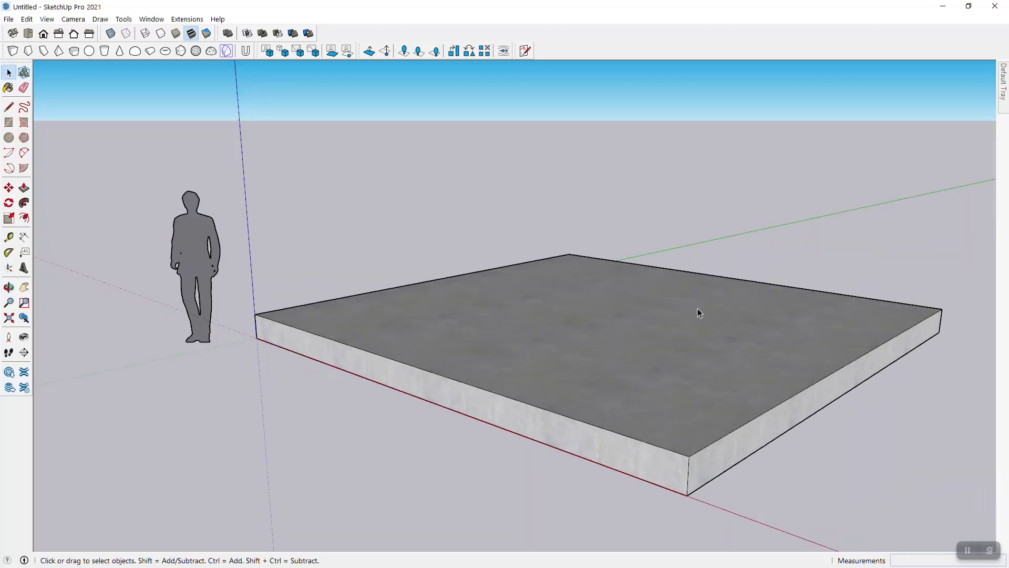
pyautogui.scroll(-2, 626, 206)
pyautogui.scroll(-1, 682, 275)
pyautogui.moveTo(682, 275); pyautogui.dragTo(616, 308, button='middle')
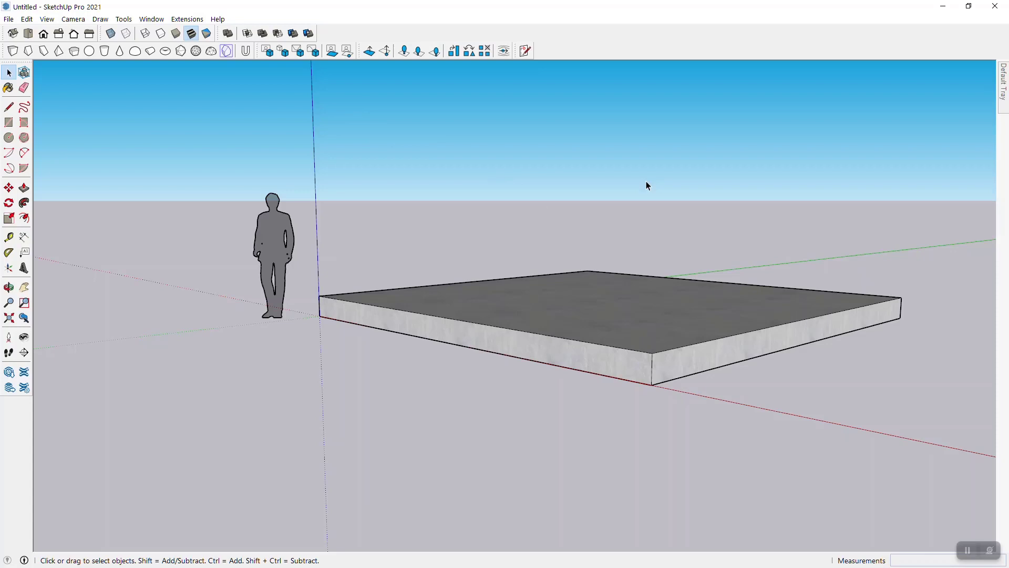
pyautogui.moveTo(550, 291); pyautogui.dragTo(686, 289, button='middle')
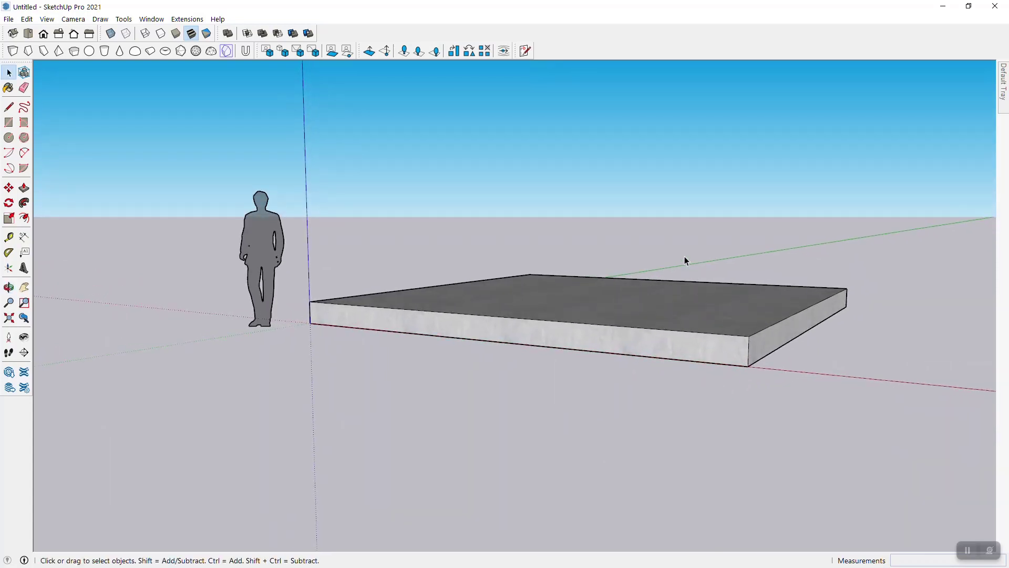
pyautogui.press('c')
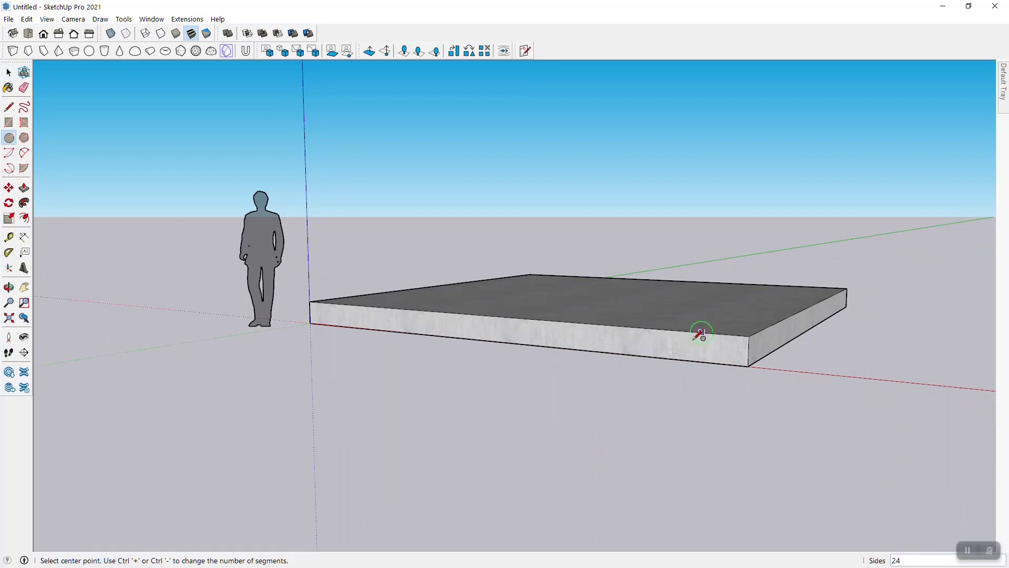
pyautogui.click(686, 331)
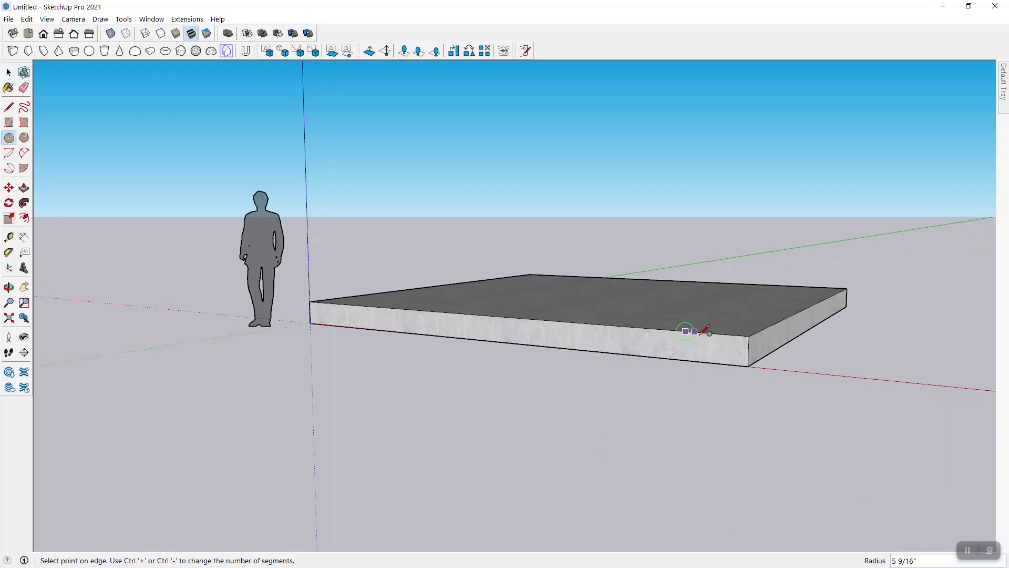
pyautogui.click(703, 332)
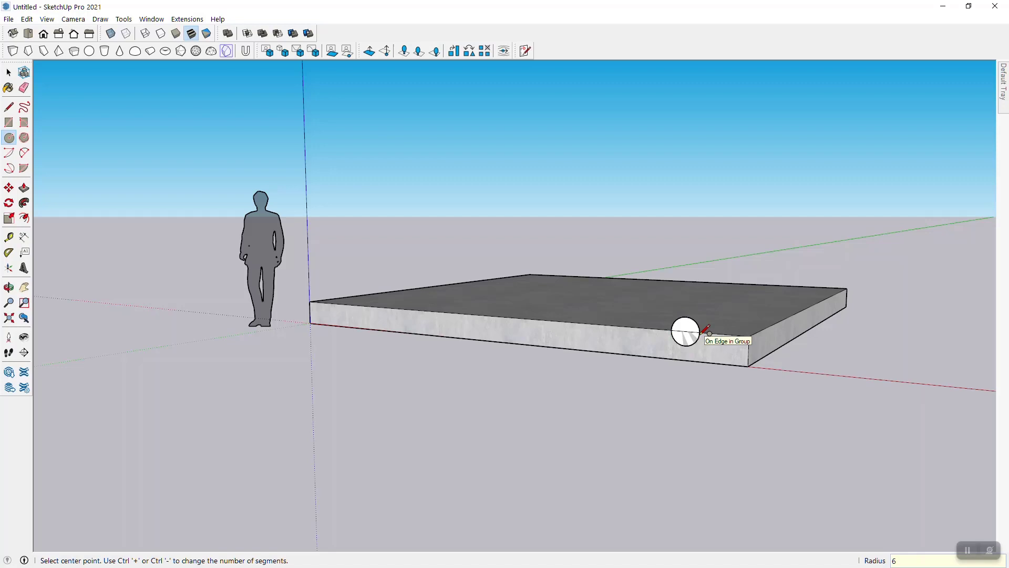
# Step: Extrude the circle with Push/Pull across the slab up to its far edge to form a round log
pyautogui.moveTo(705, 326); pyautogui.dragTo(683, 339, button='middle')
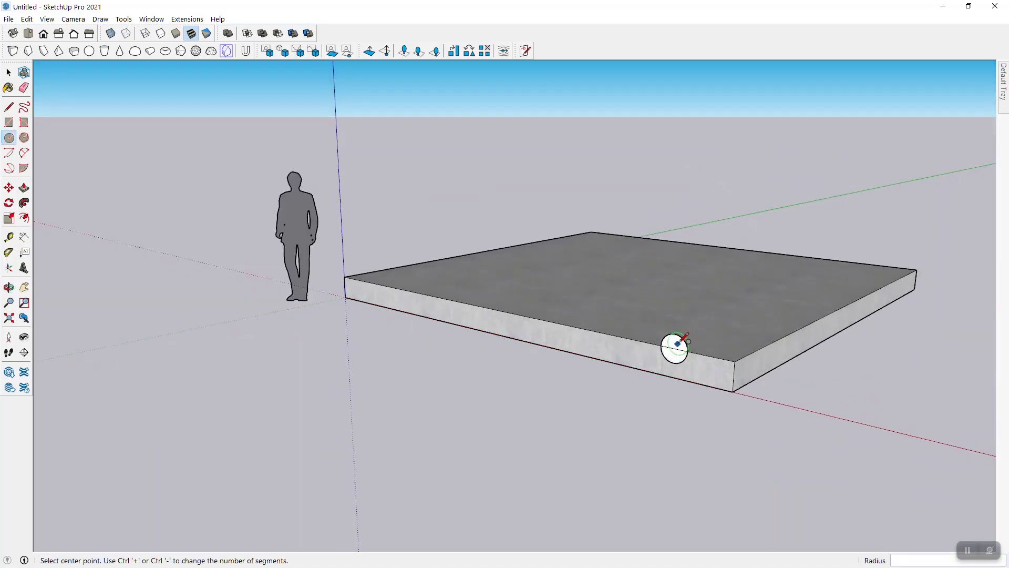
pyautogui.press('p')
pyautogui.click(672, 348)
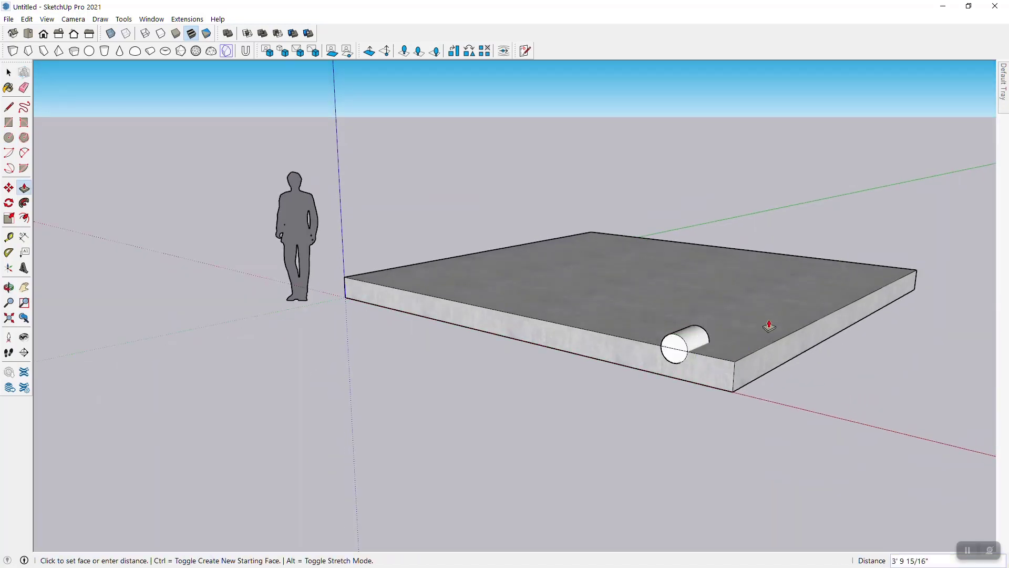
pyautogui.click(915, 275)
# Step: Select all of the log's geometry and make it a group
pyautogui.press('space')
pyautogui.doubleClick(682, 340)
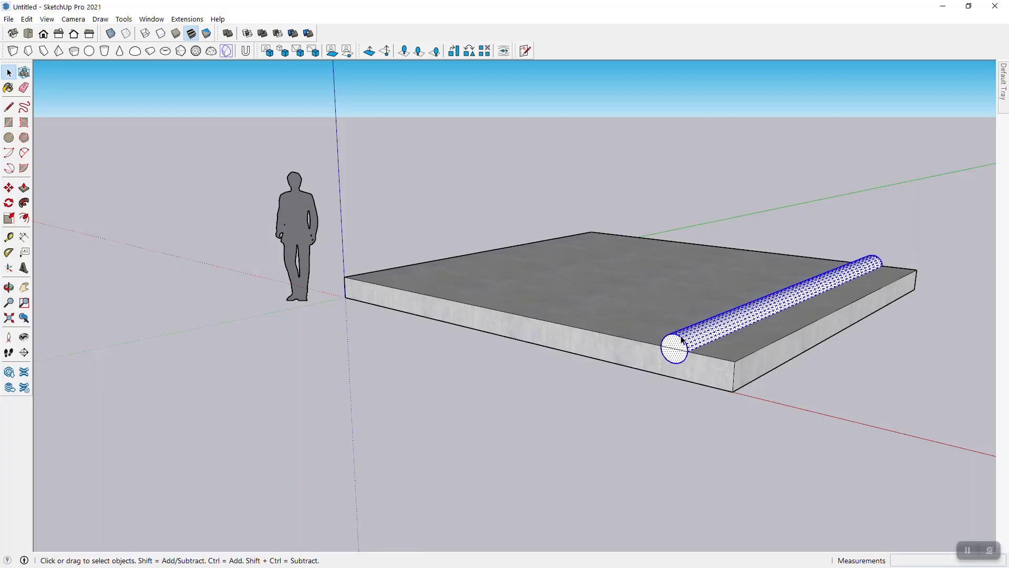
pyautogui.rightClick(682, 340)
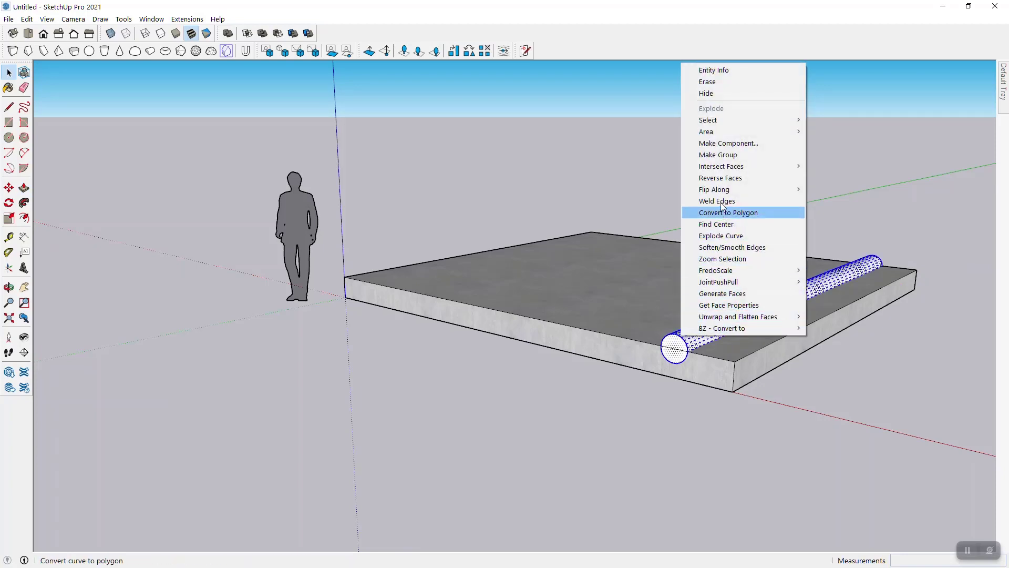
pyautogui.click(736, 159)
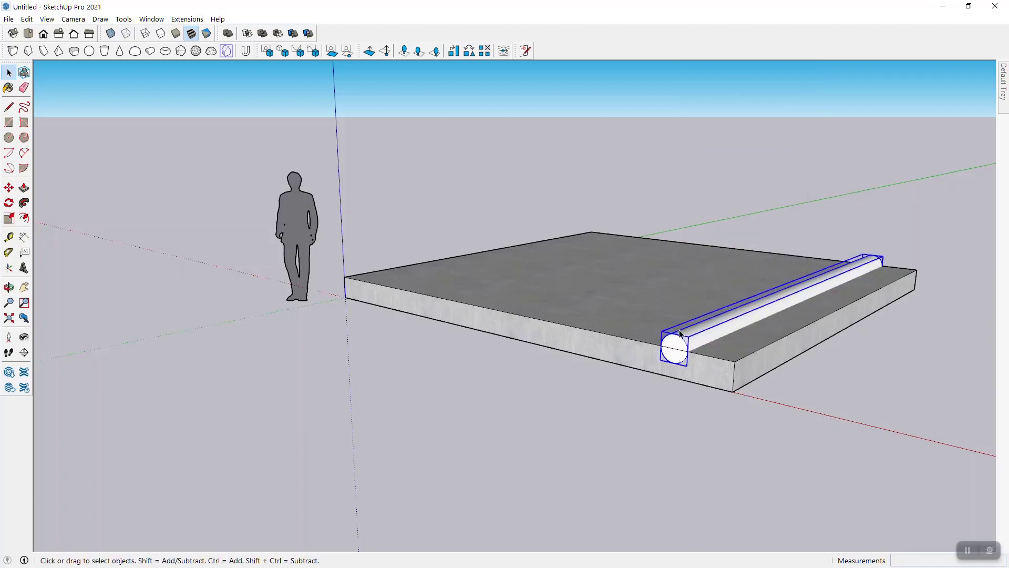
# Step: Move the log group from its outer side point to the slab's top corner, flush with the edge parallel to the green axis
pyautogui.moveTo(680, 330); pyautogui.dragTo(677, 349, button='middle')
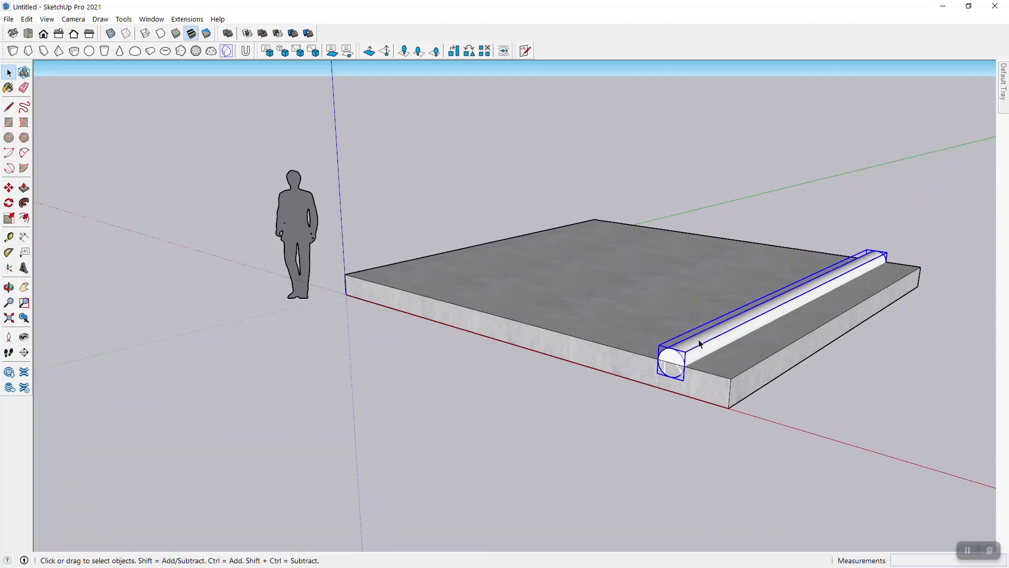
pyautogui.scroll(3, 688, 355)
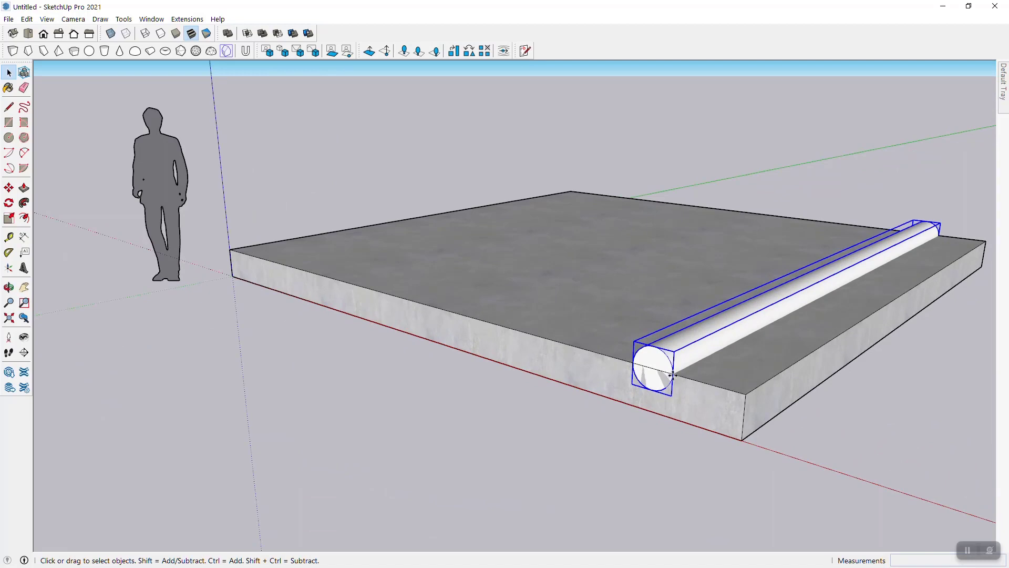
pyautogui.press('m')
pyautogui.scroll(4, 673, 372)
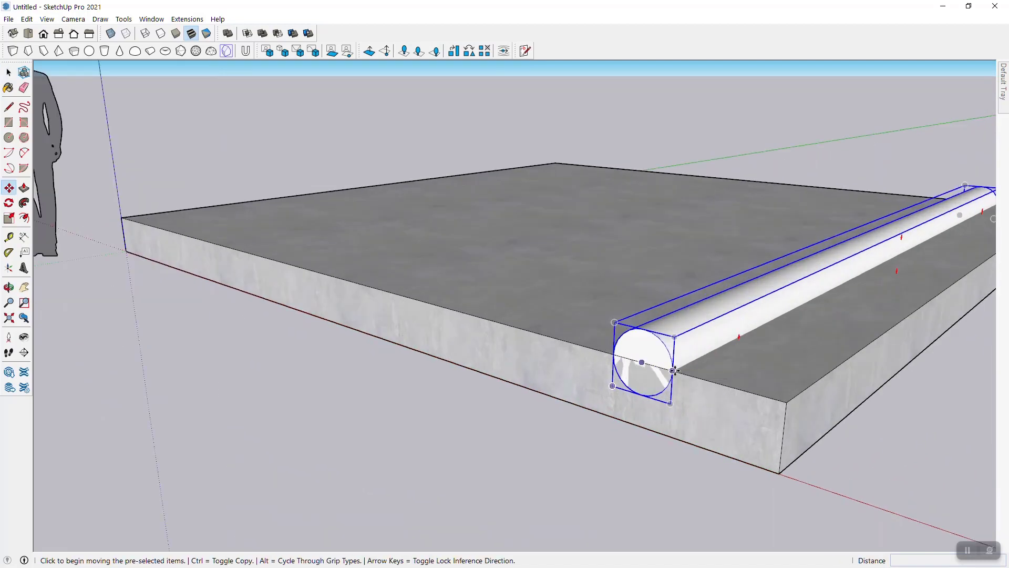
pyautogui.click(673, 371)
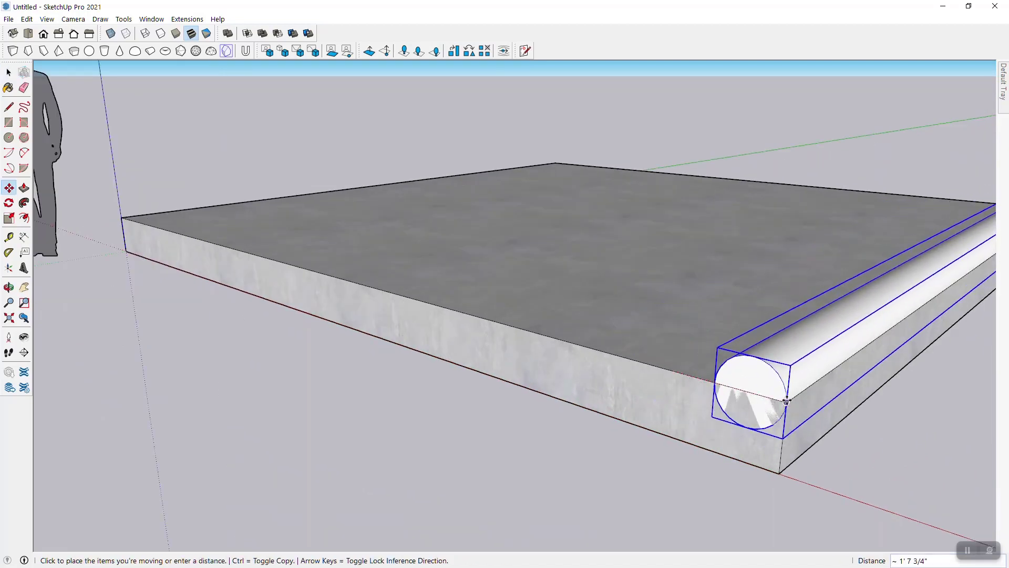
pyautogui.click(787, 401)
# Step: Copy the log about 4' 6" along the red axis toward the middle of the slab
pyautogui.scroll(-3, 653, 263)
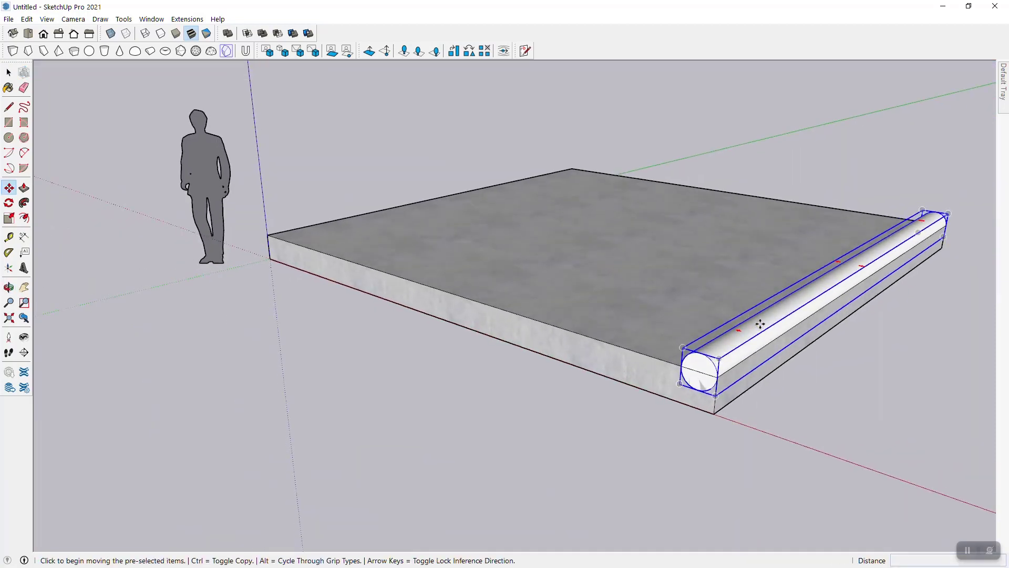
pyautogui.press('ctrl')
pyautogui.click(761, 324)
pyautogui.click(622, 291)
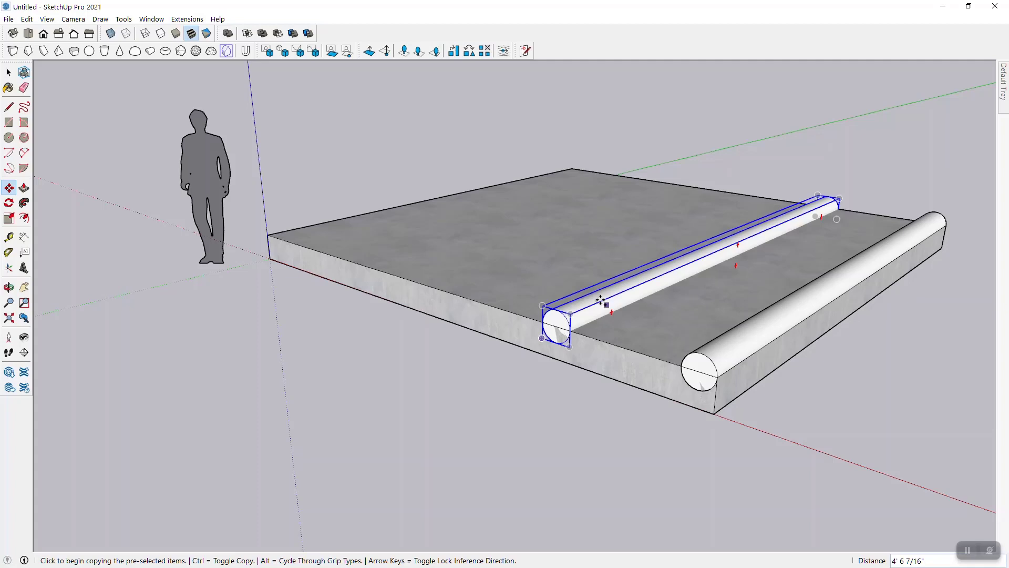
pyautogui.click(601, 292)
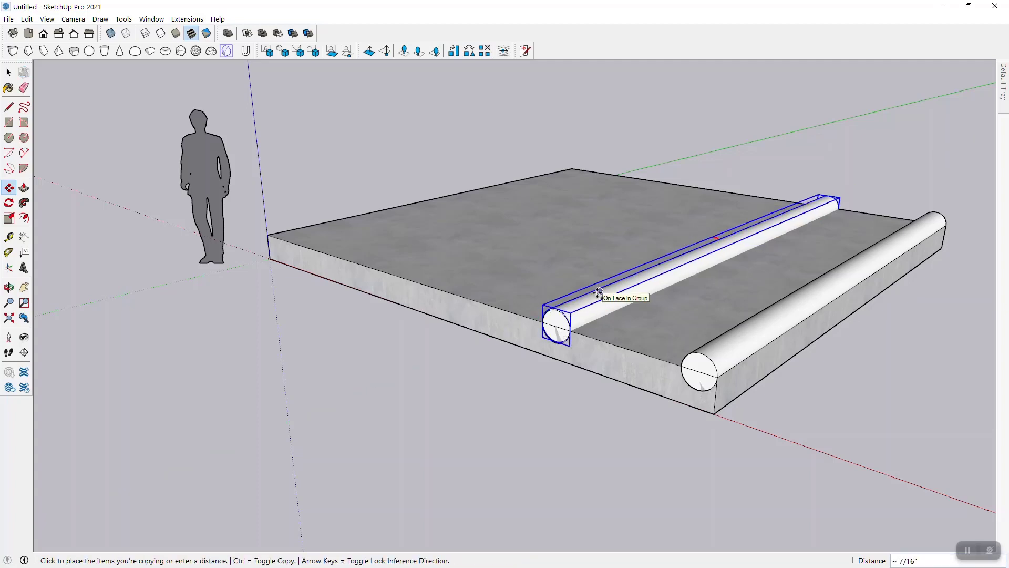
pyautogui.click(600, 293)
# Step: Rotate the copied log horizontally about its centre until it is perpendicular to the first log
pyautogui.press('q')
pyautogui.click(610, 293)
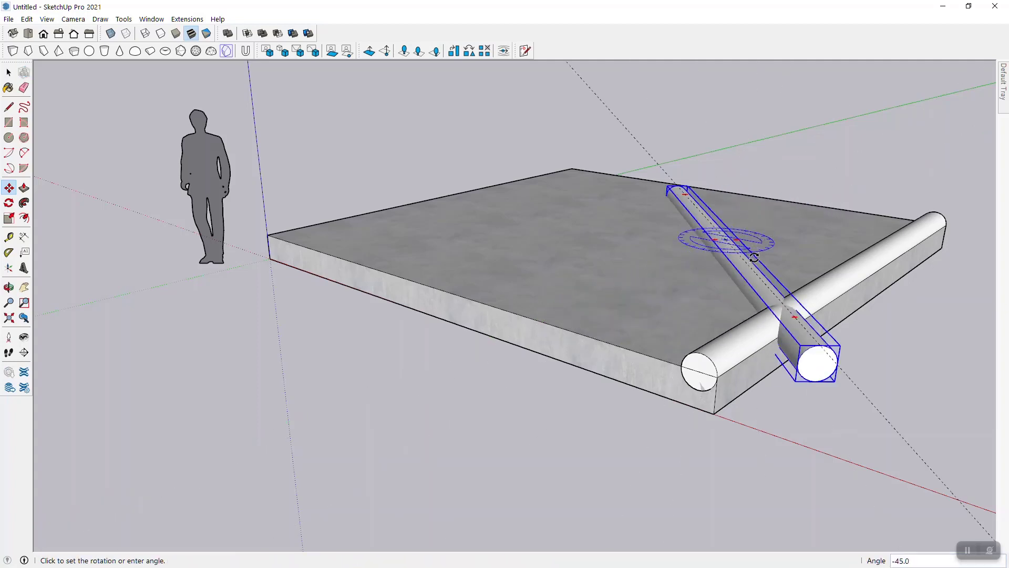
pyautogui.moveTo(726, 195); pyautogui.dragTo(750, 305, button='middle')
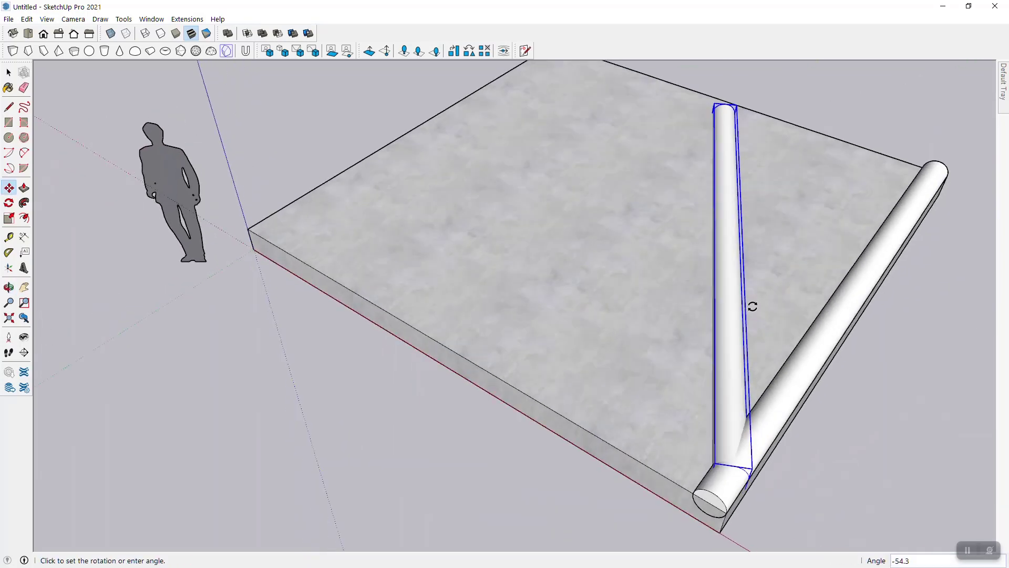
pyautogui.click(768, 257)
# Step: Move the rotated log by its end's side point to the slab's top corner, aligning it along the red-axis edge
pyautogui.scroll(-4, 529, 164)
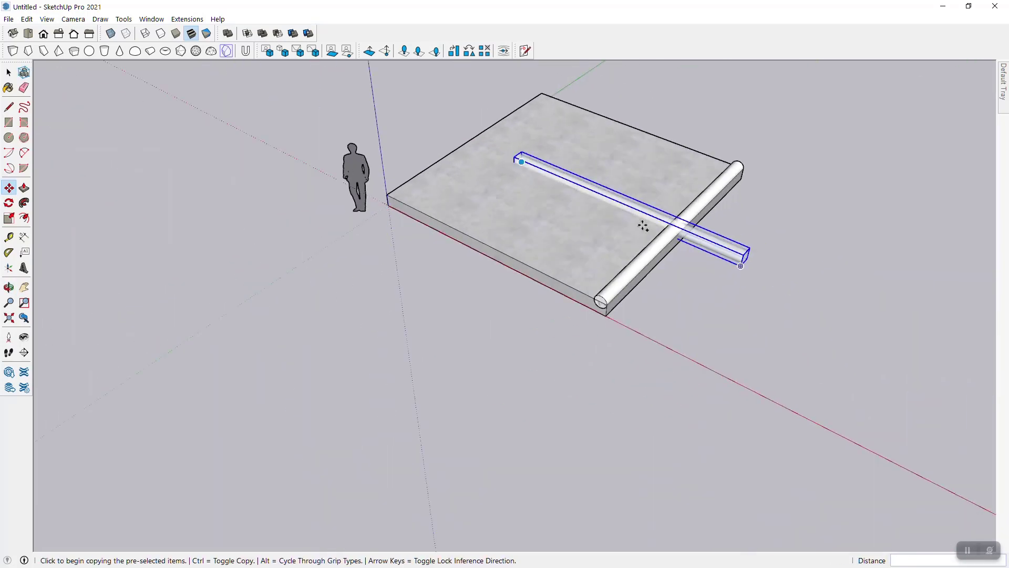
pyautogui.scroll(6, 746, 268)
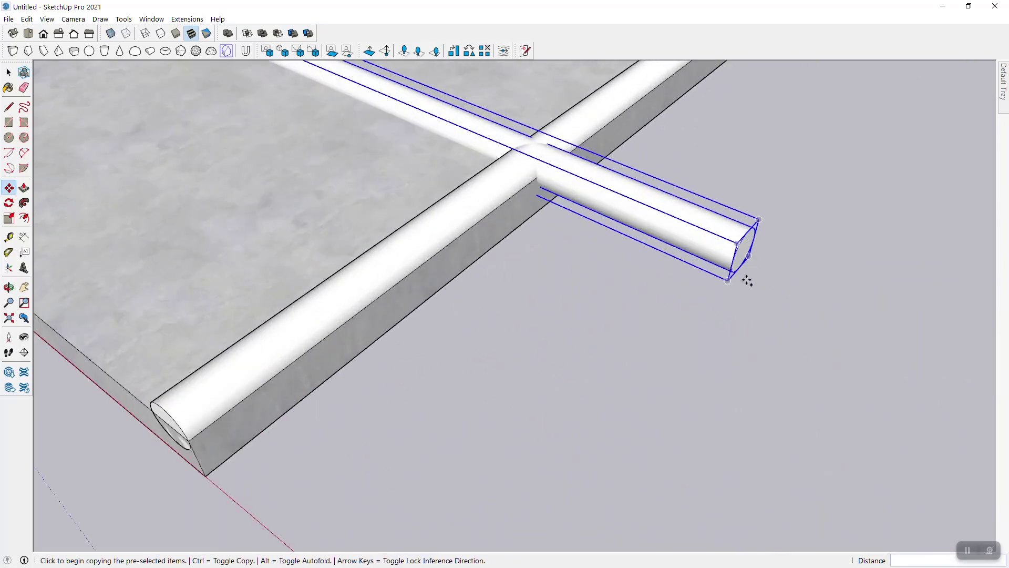
pyautogui.moveTo(747, 282)
pyautogui.mouseDown(button='middle')
pyautogui.moveTo(651, 222)
pyautogui.moveTo(682, 266)
pyautogui.mouseUp(button='middle')
pyautogui.scroll(5, 784, 331)
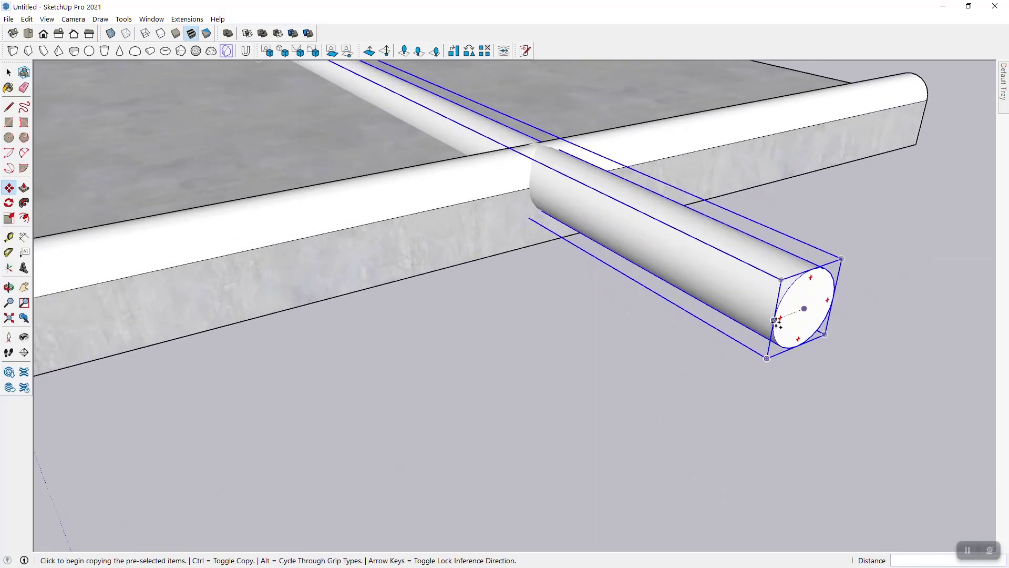
pyautogui.click(776, 320)
pyautogui.scroll(-5, 779, 318)
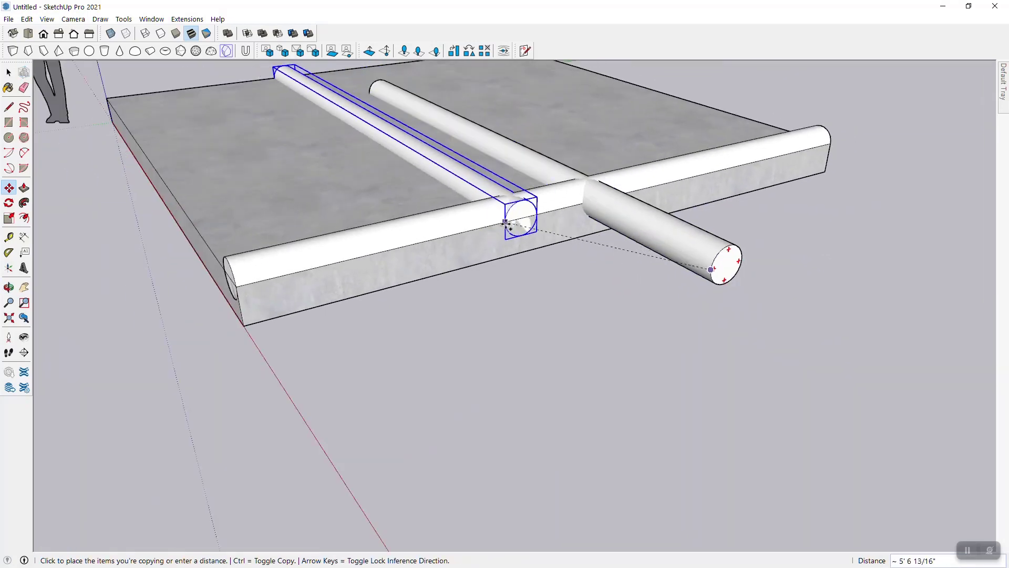
pyautogui.scroll(1, 283, 282)
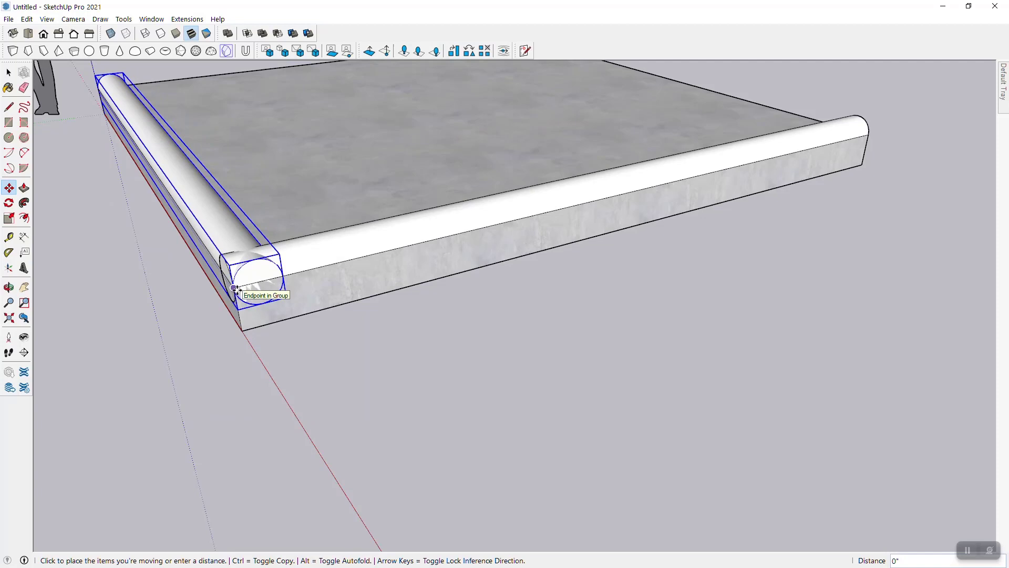
pyautogui.click(259, 284)
# Step: Move the log on the red-axis edge 12 inches along its length so it projects past the slab corner
pyautogui.moveTo(274, 182); pyautogui.dragTo(362, 211, button='middle')
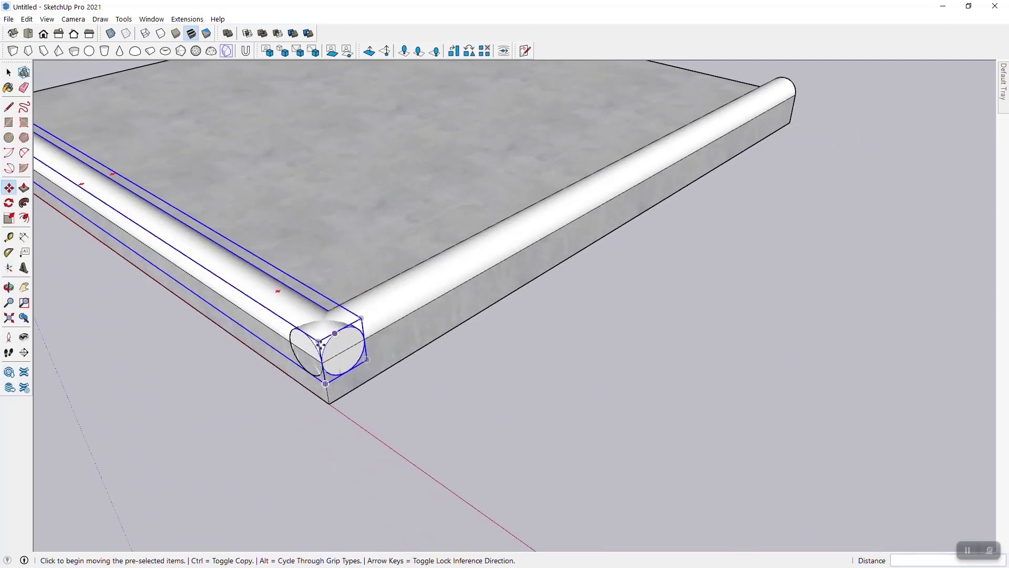
pyautogui.scroll(-3, 321, 346)
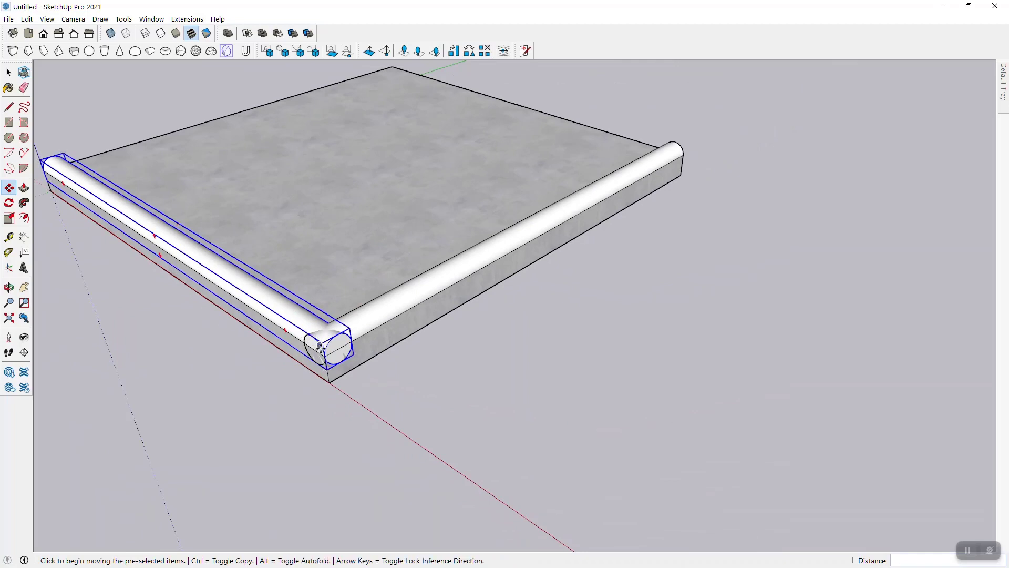
pyautogui.scroll(3, 321, 346)
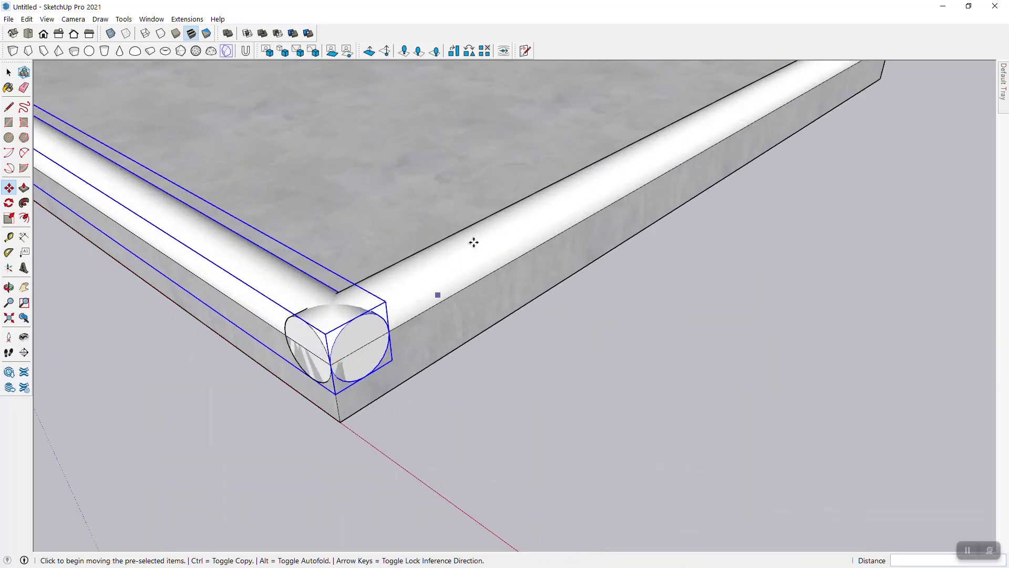
pyautogui.click(295, 172)
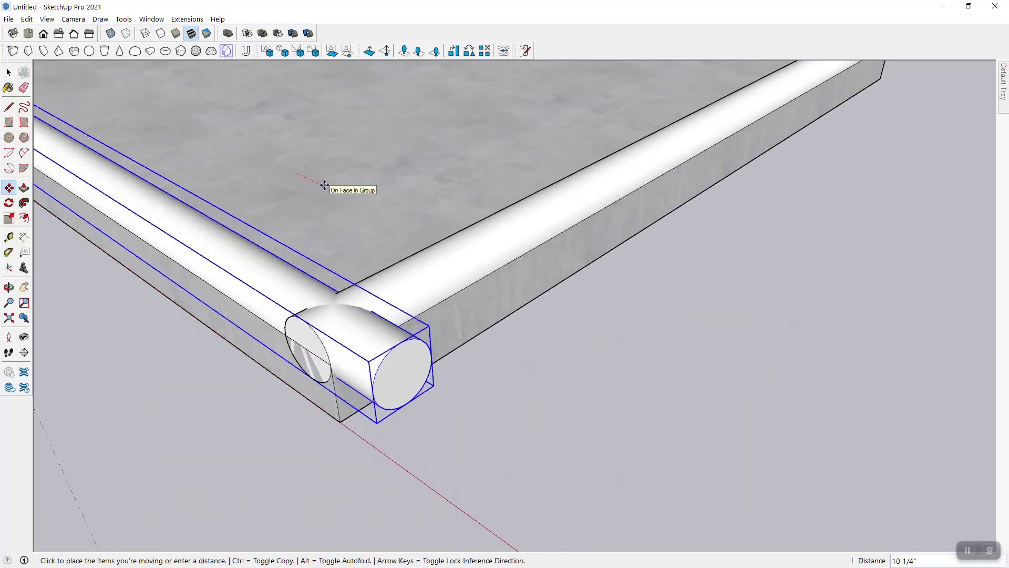
pyautogui.write('12')
pyautogui.press('Return')
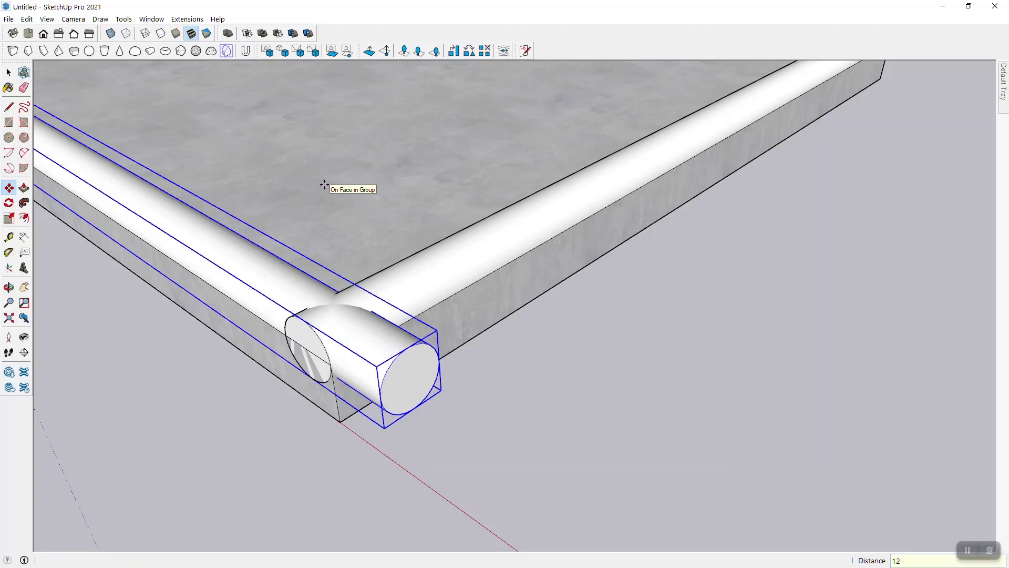
# Step: Move the log on the green-axis edge 12 inches along its length so it projects past the same corner
pyautogui.press('space')
pyautogui.click(425, 269)
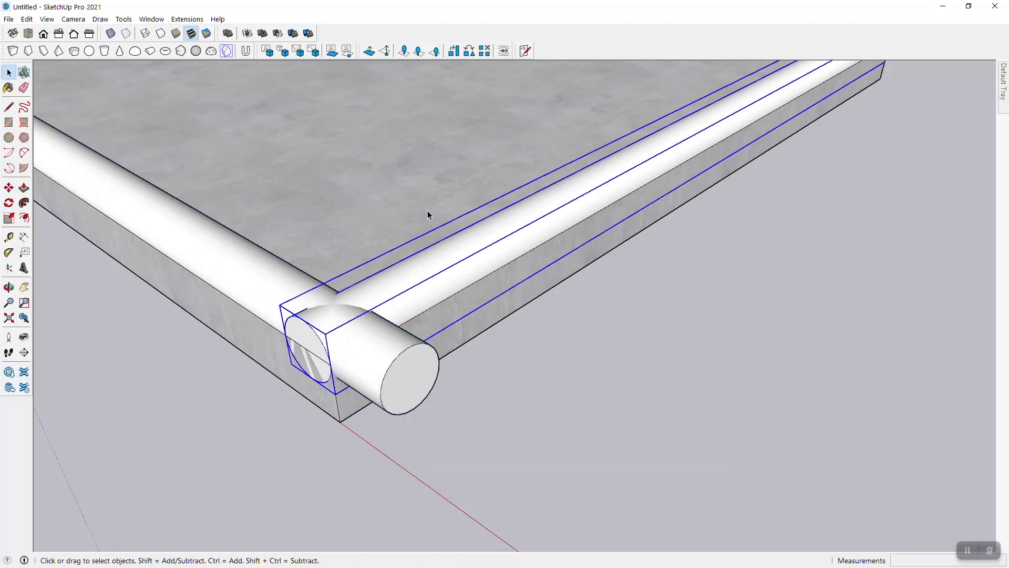
pyautogui.press('m')
pyautogui.click(457, 164)
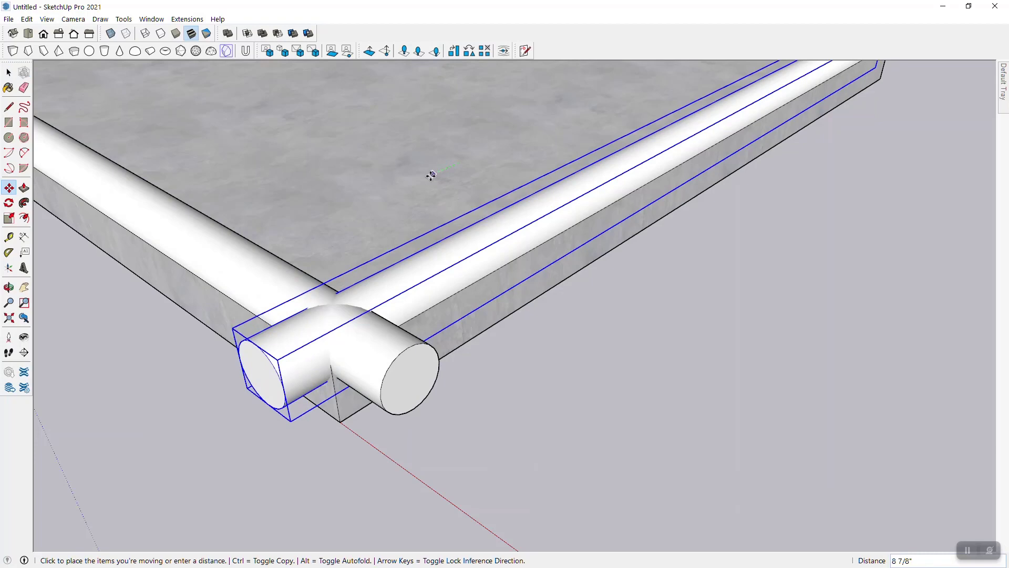
pyautogui.write('12')
pyautogui.press('Return')
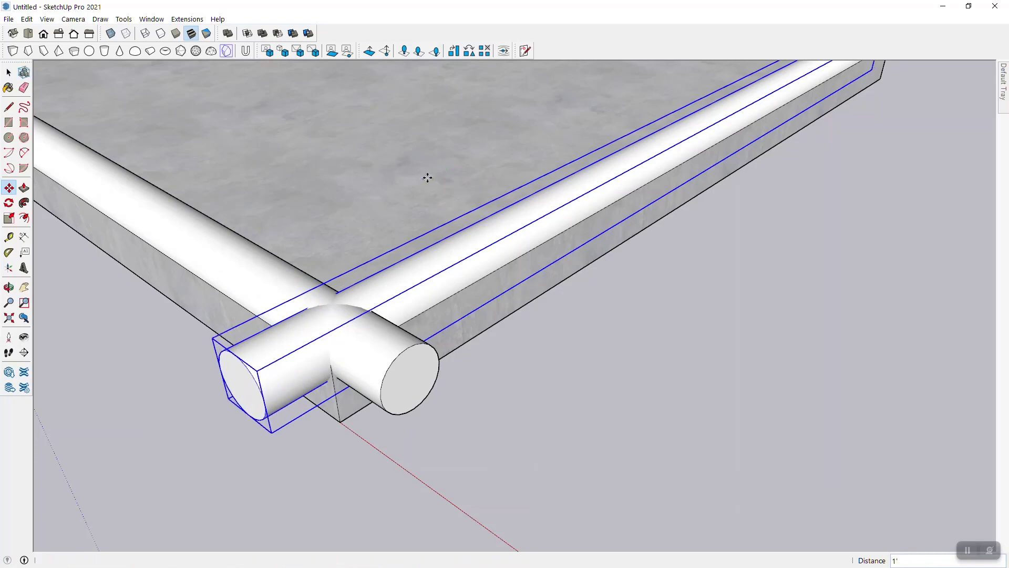
pyautogui.moveTo(467, 286); pyautogui.dragTo(509, 156, button='middle')
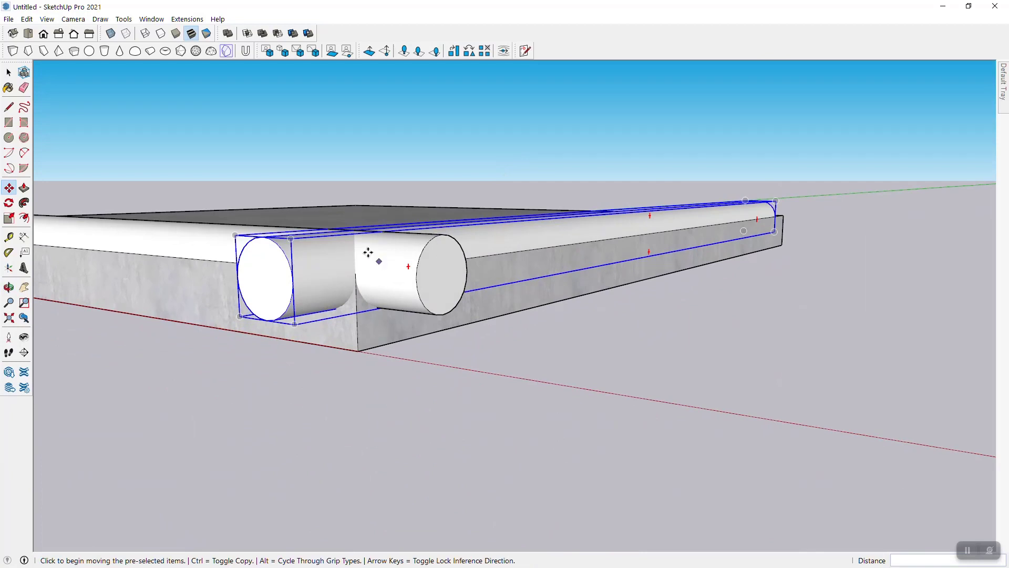
pyautogui.press('space')
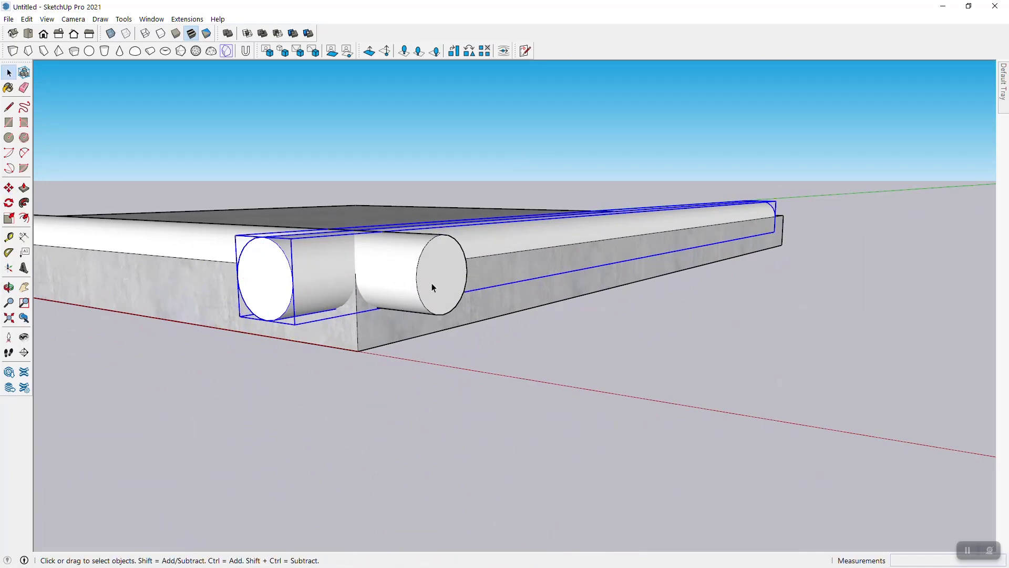
# Step: Move the log on the red-axis edge straight up along the blue axis, about half a log's thickness above the crossing log
pyautogui.click(429, 288)
pyautogui.press('m')
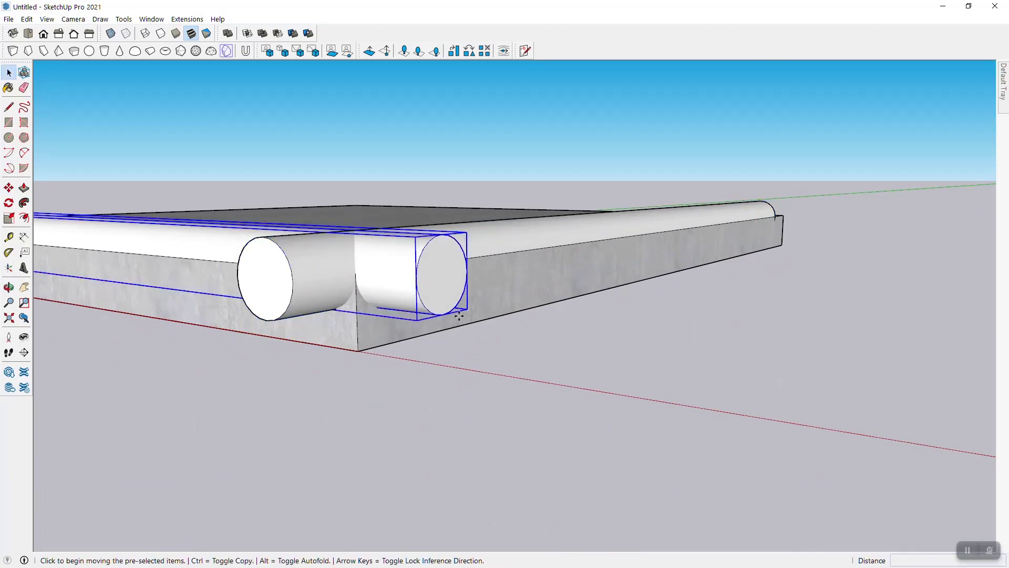
pyautogui.click(443, 315)
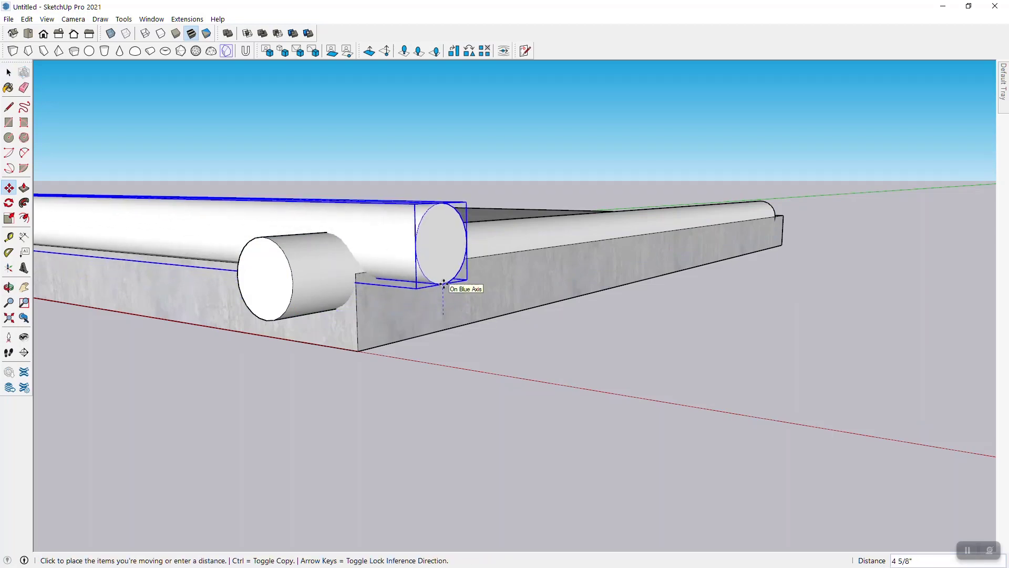
pyautogui.press('Return')
pyautogui.moveTo(430, 149); pyautogui.dragTo(464, 295, button='middle')
pyautogui.scroll(-3, 479, 183)
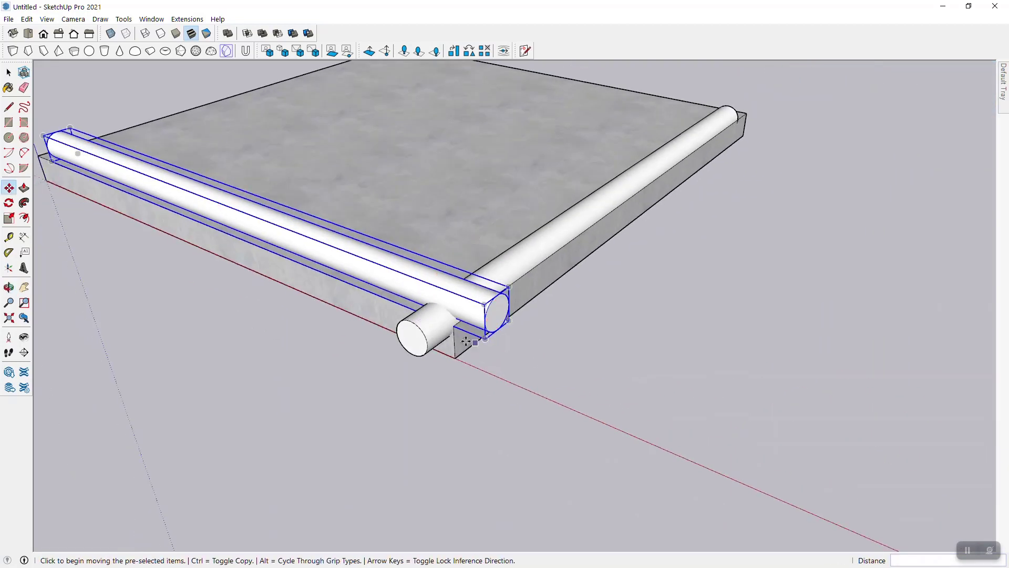
pyautogui.moveTo(465, 340); pyautogui.dragTo(457, 251, button='middle')
pyautogui.press('m')
pyautogui.press('ctrl')
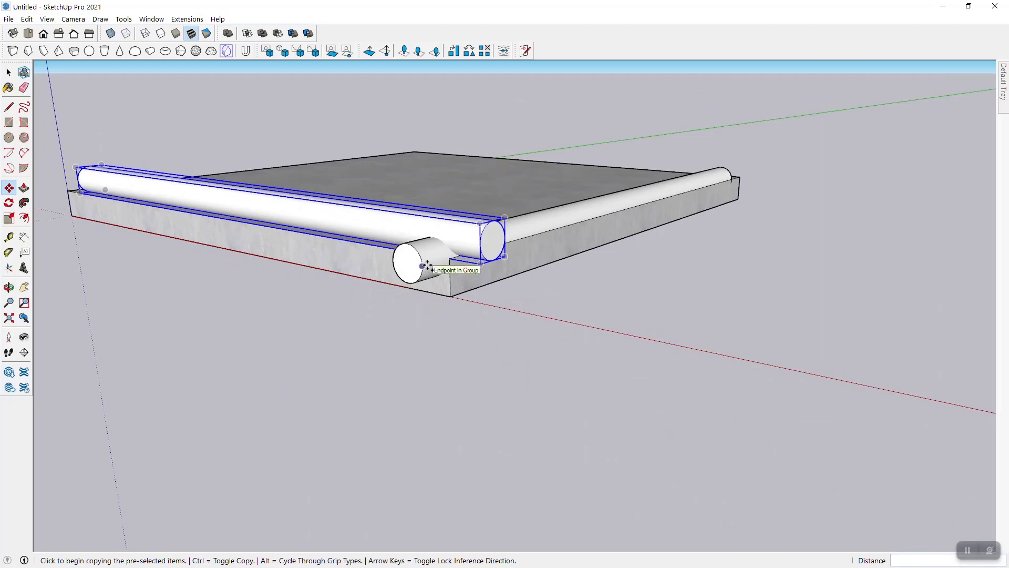
pyautogui.press('Escape')
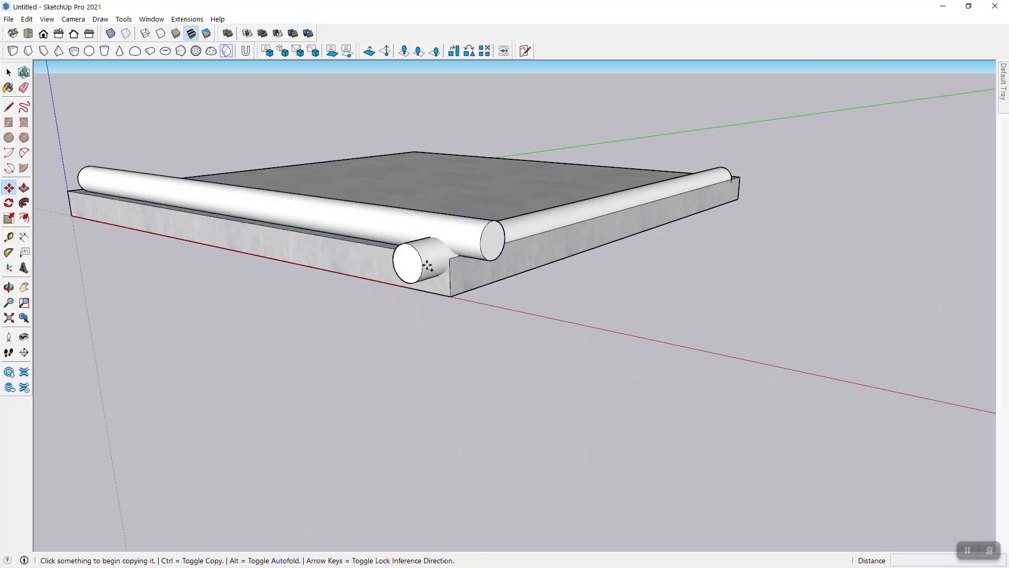
# Step: Copy both crossing logs together 11 inches straight up from the bottom of the green-axis log's end
pyautogui.click(9, 72)
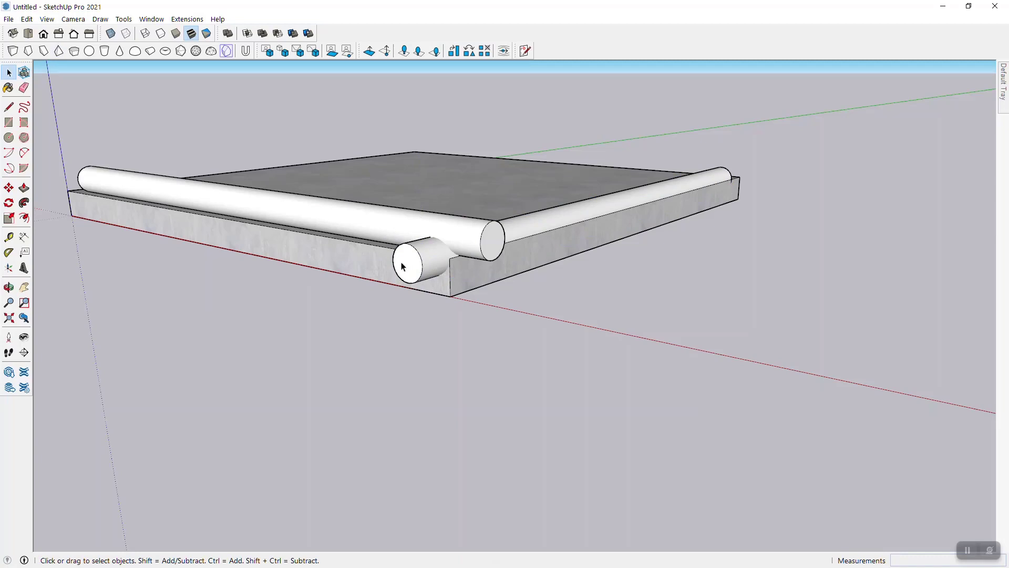
pyautogui.click(486, 244)
pyautogui.keyDown('shift'); pyautogui.click(482, 235); pyautogui.keyUp('shift')
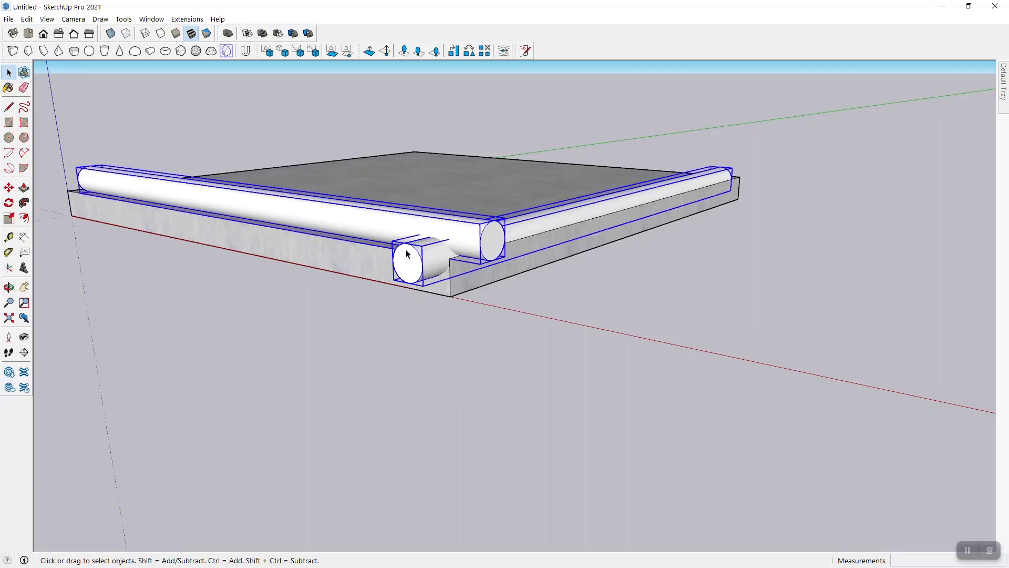
pyautogui.scroll(2, 406, 248)
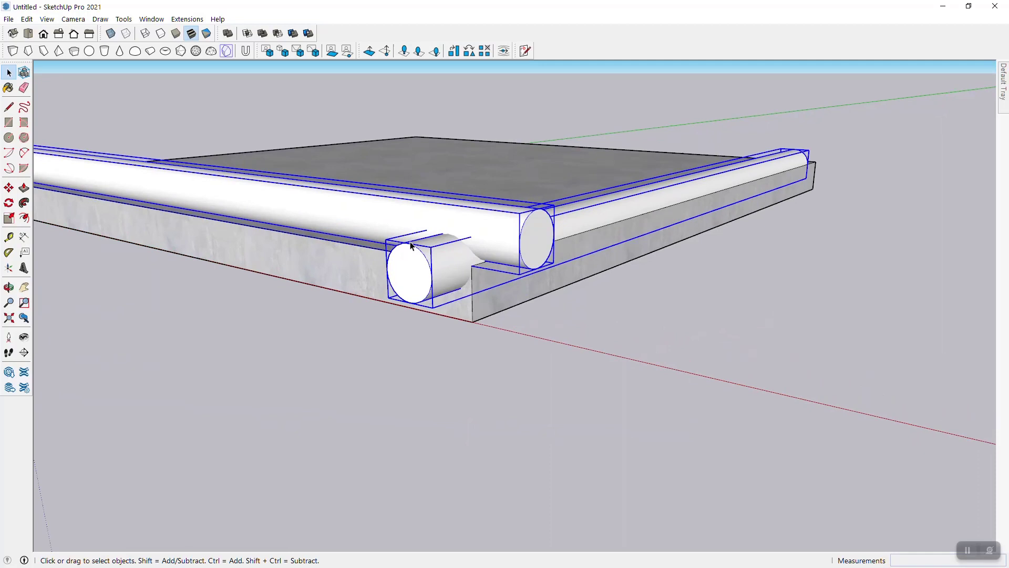
pyautogui.scroll(2, 411, 245)
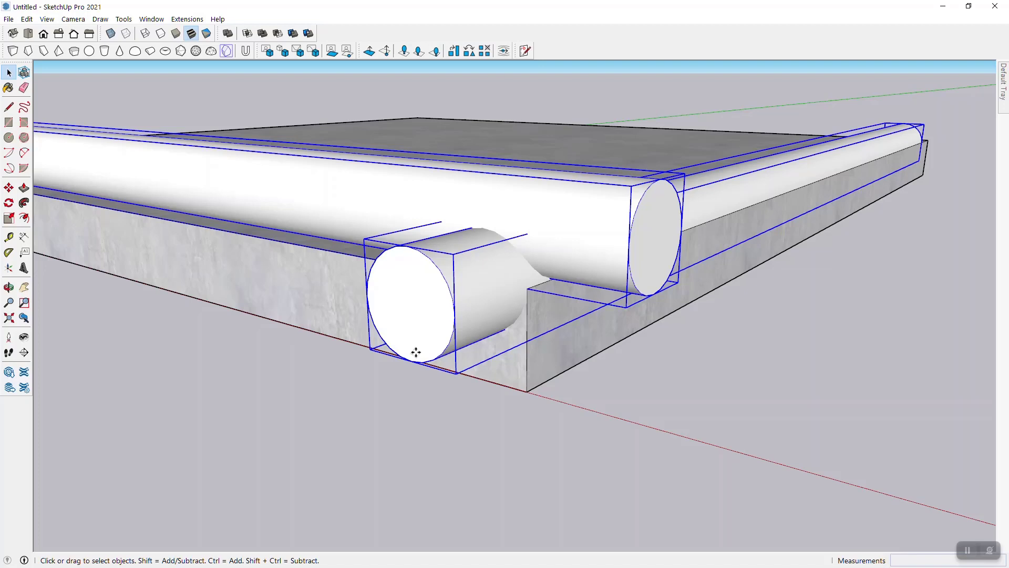
pyautogui.press('m')
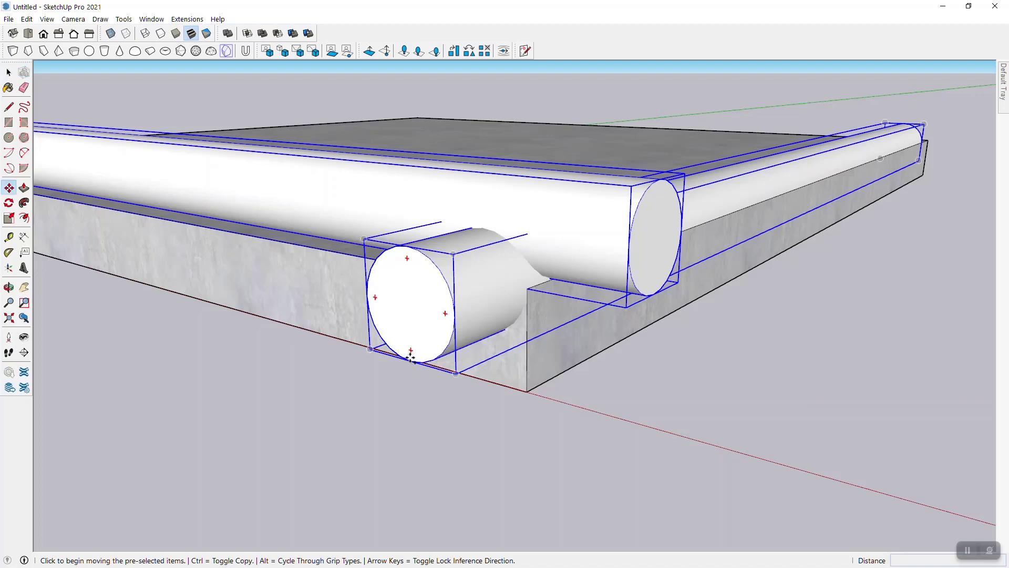
pyautogui.click(411, 357)
pyautogui.press('ctrl')
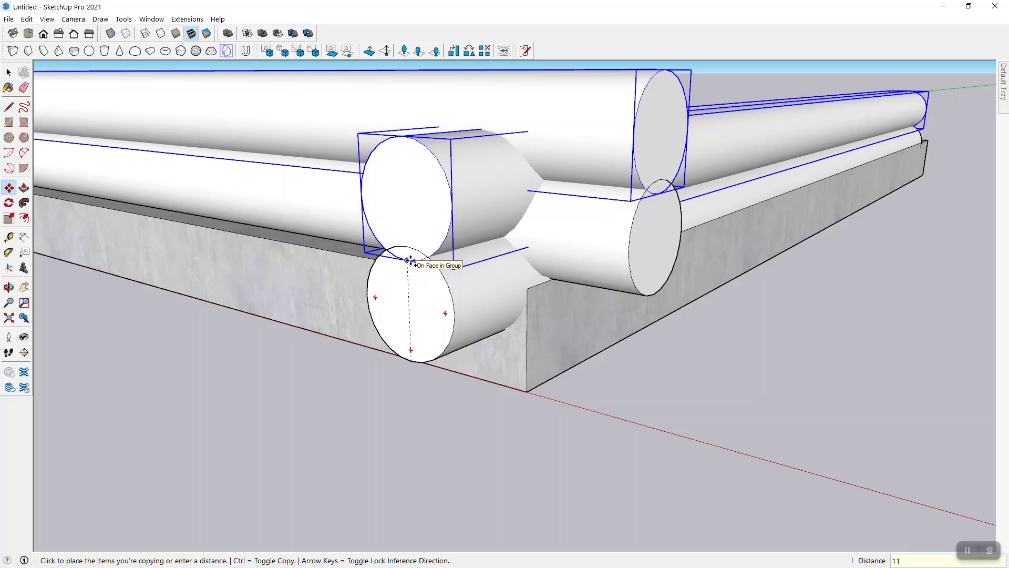
pyautogui.click(411, 261)
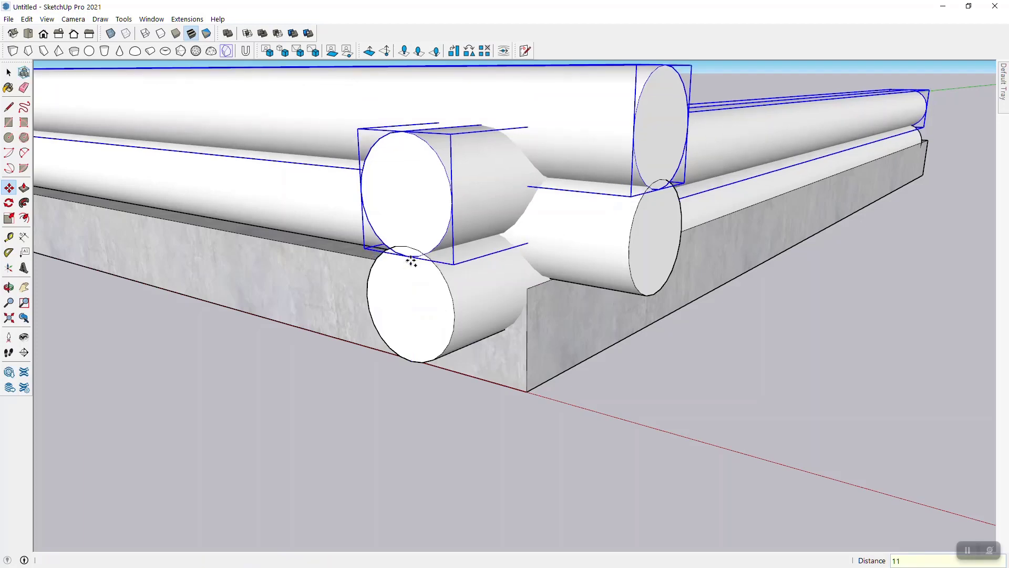
# Step: Array the upward copy of the two logs x10 to stack them into full-height walls
pyautogui.write('x10')
pyautogui.press('Return')
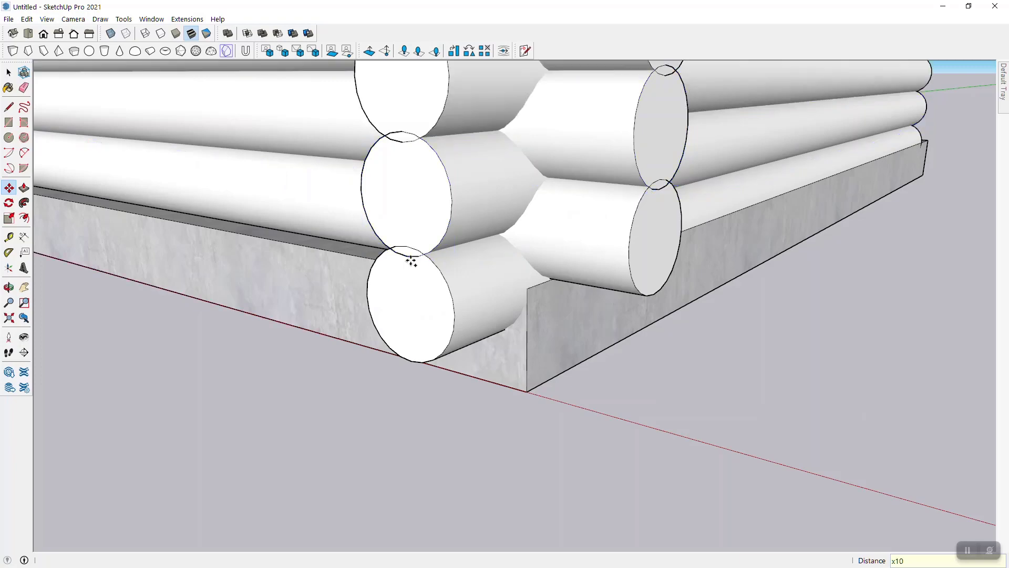
pyautogui.scroll(-8, 415, 274)
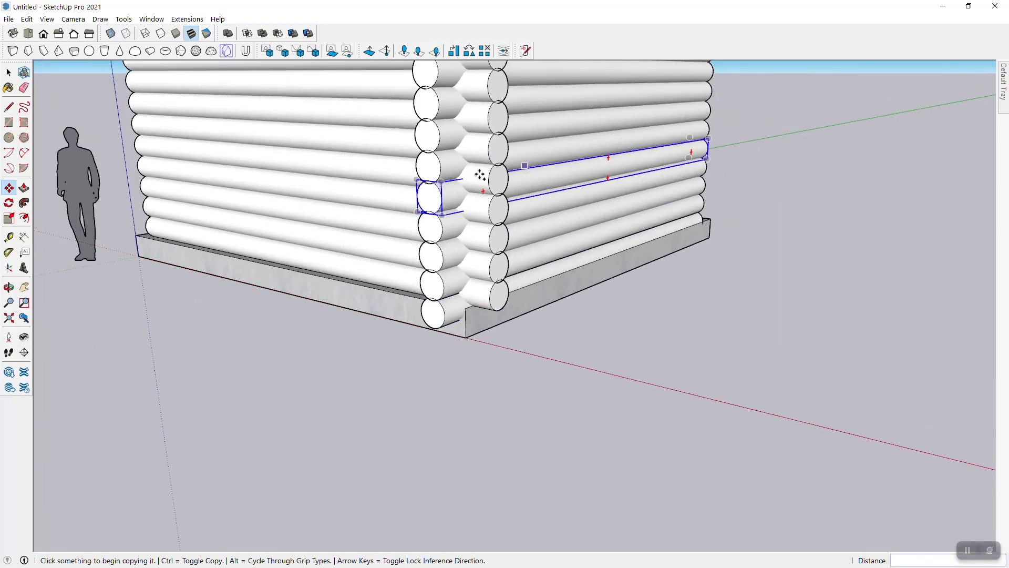
pyautogui.scroll(6, 439, 313)
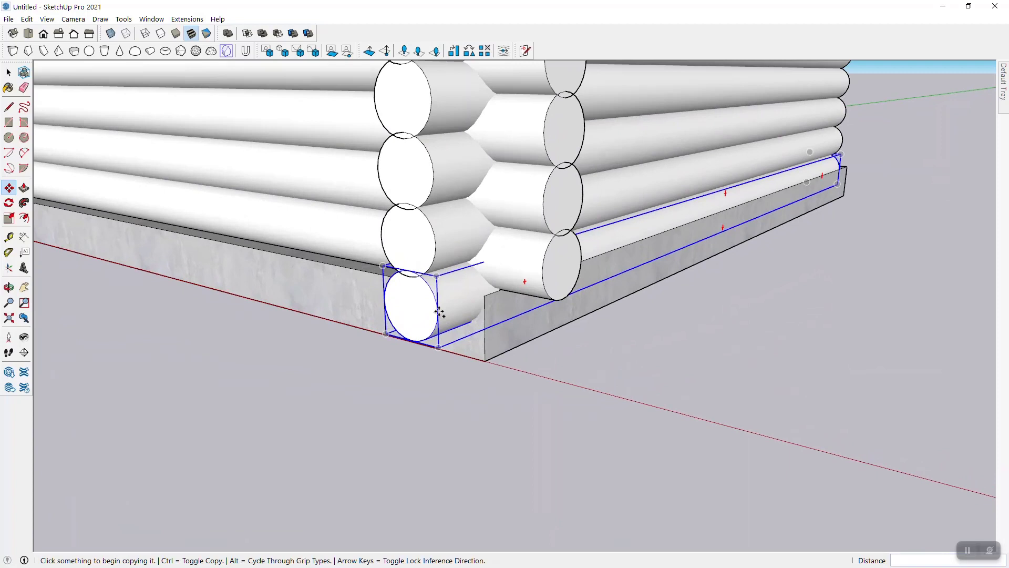
pyautogui.scroll(1, 440, 312)
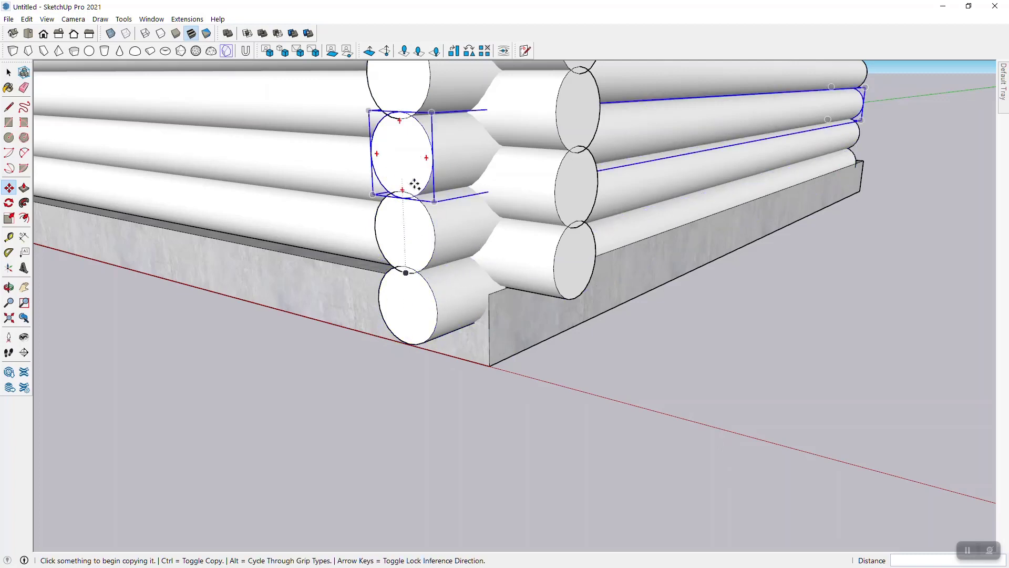
pyautogui.scroll(-3, 408, 310)
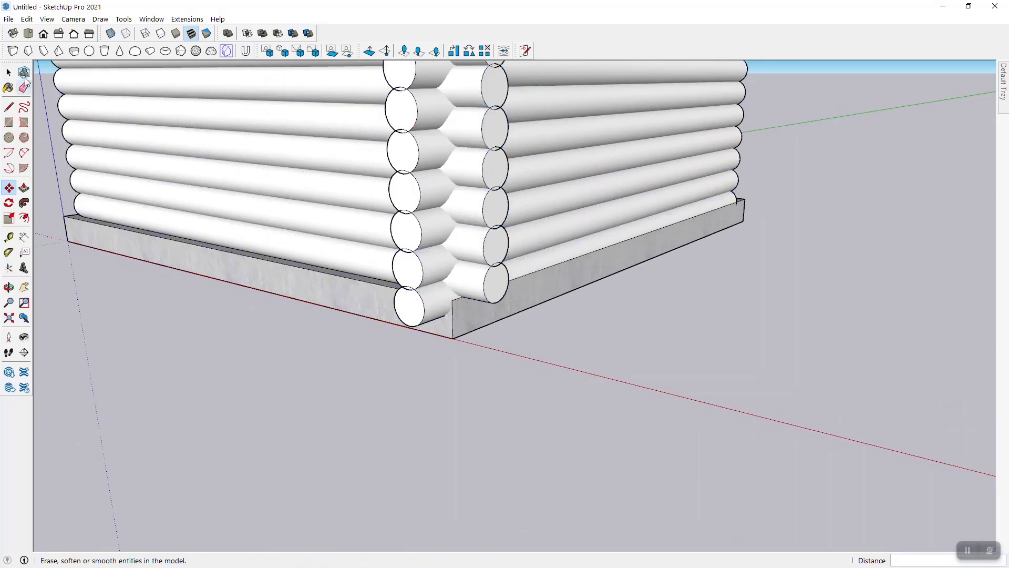
pyautogui.click(9, 72)
pyautogui.moveTo(428, 304); pyautogui.dragTo(419, 202, button='middle')
pyautogui.scroll(-3, 441, 116)
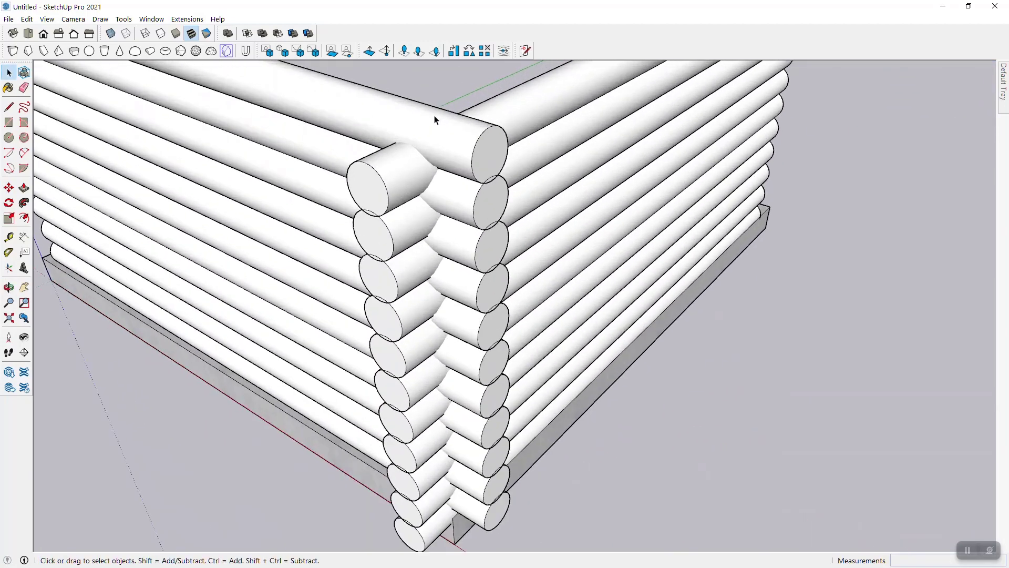
pyautogui.scroll(2, 440, 126)
pyautogui.scroll(-1, 405, 90)
pyautogui.click(439, 143)
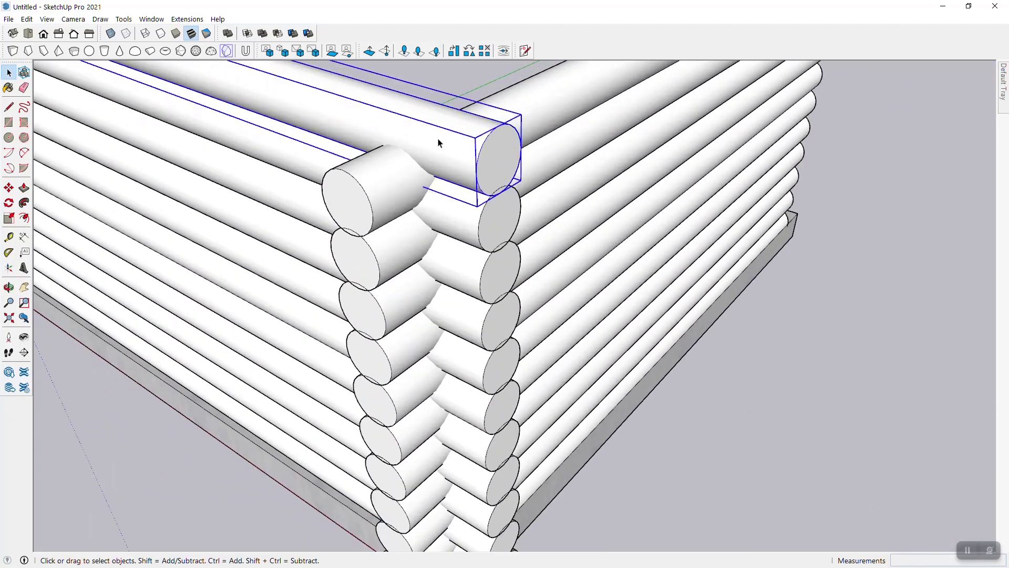
pyautogui.press('m')
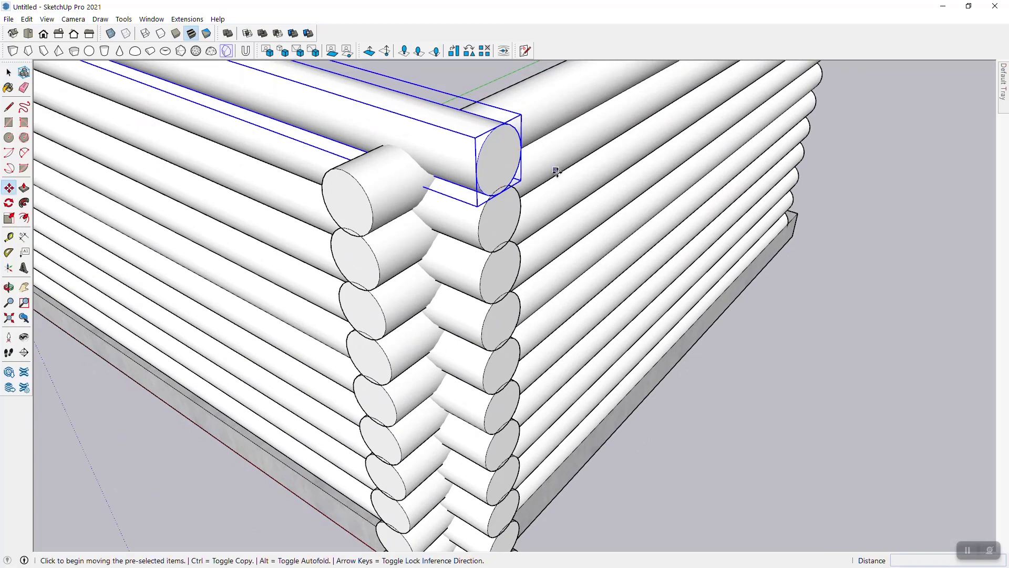
pyautogui.click(569, 178)
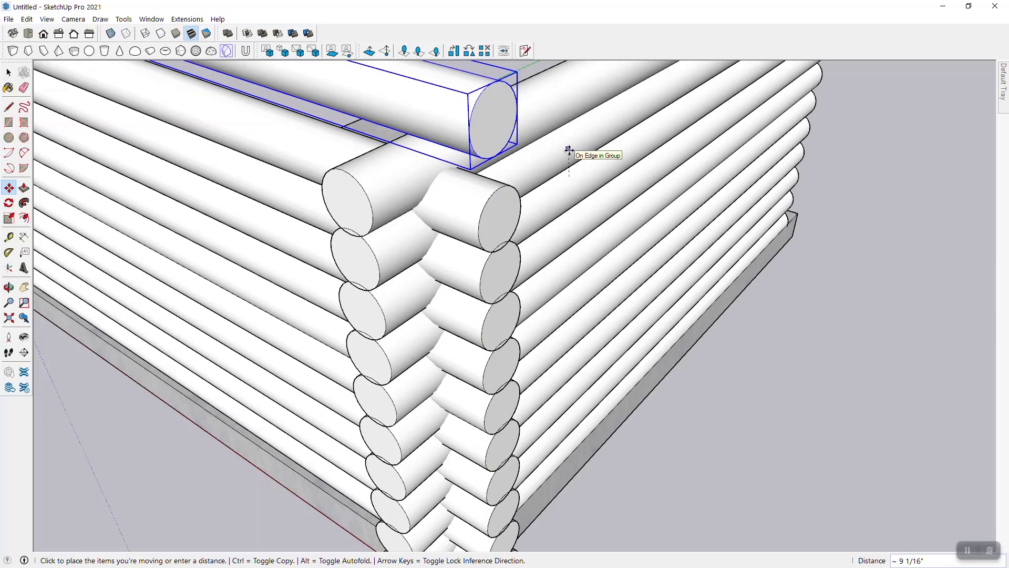
pyautogui.press('Escape')
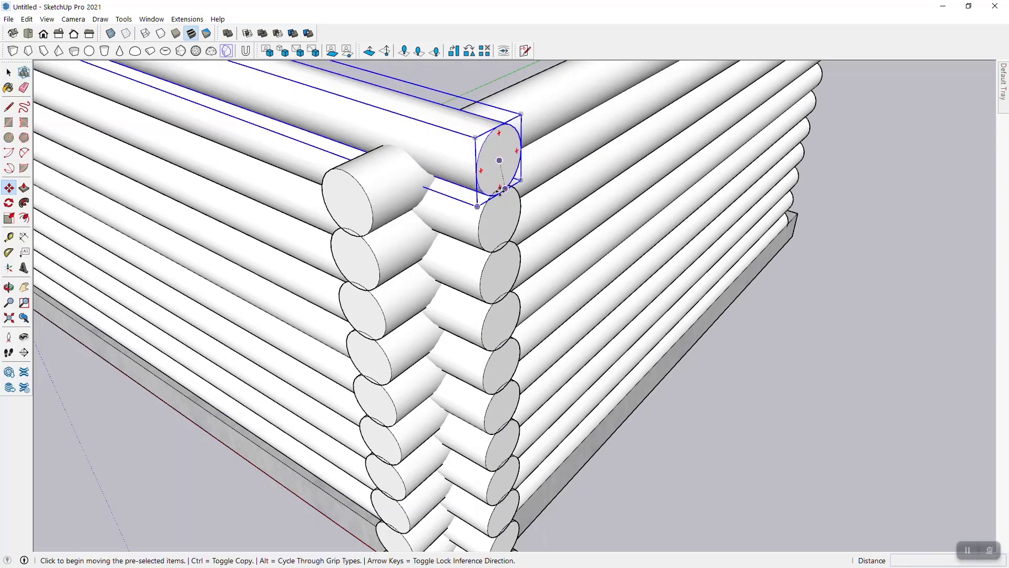
# Step: Detach the Solid Tools set and float it beside the lower corner of the log walls
pyautogui.scroll(-4, 604, 150)
pyautogui.scroll(4, 526, 406)
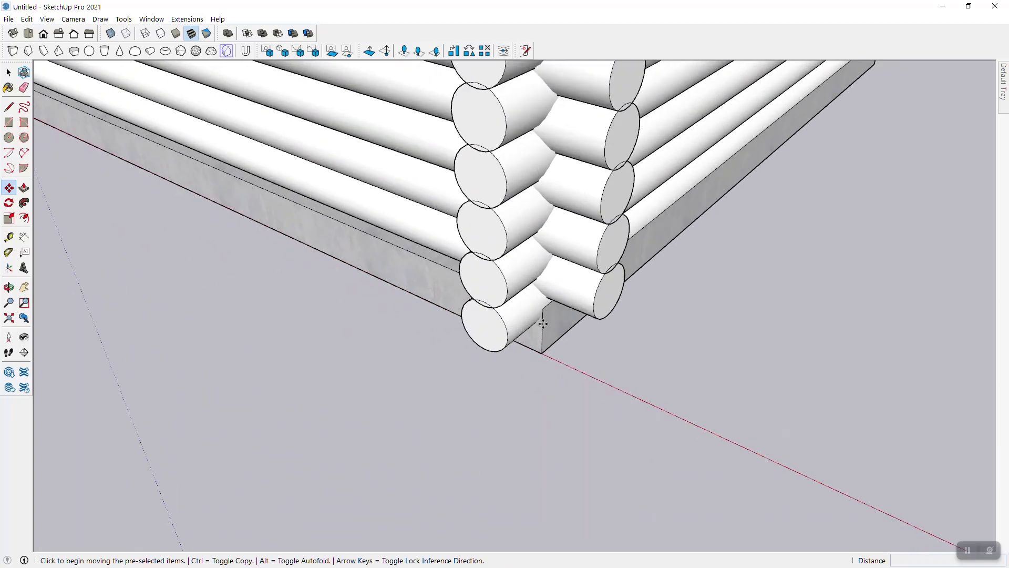
pyautogui.moveTo(526, 406)
pyautogui.mouseDown(button='middle')
pyautogui.moveTo(569, 228)
pyautogui.moveTo(558, 196)
pyautogui.mouseUp(button='middle')
pyautogui.click(8, 72)
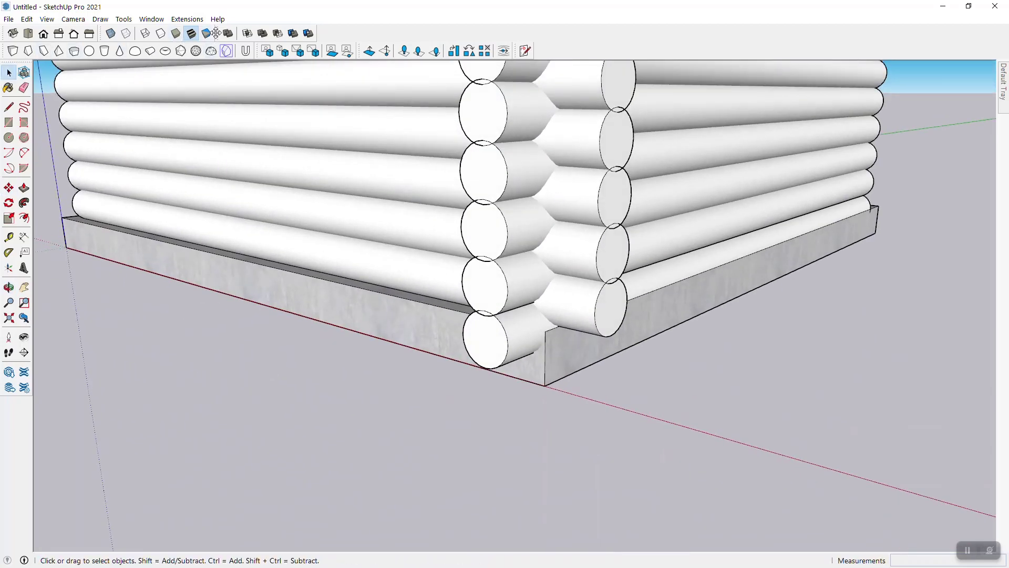
pyautogui.moveTo(216, 38); pyautogui.dragTo(748, 333)
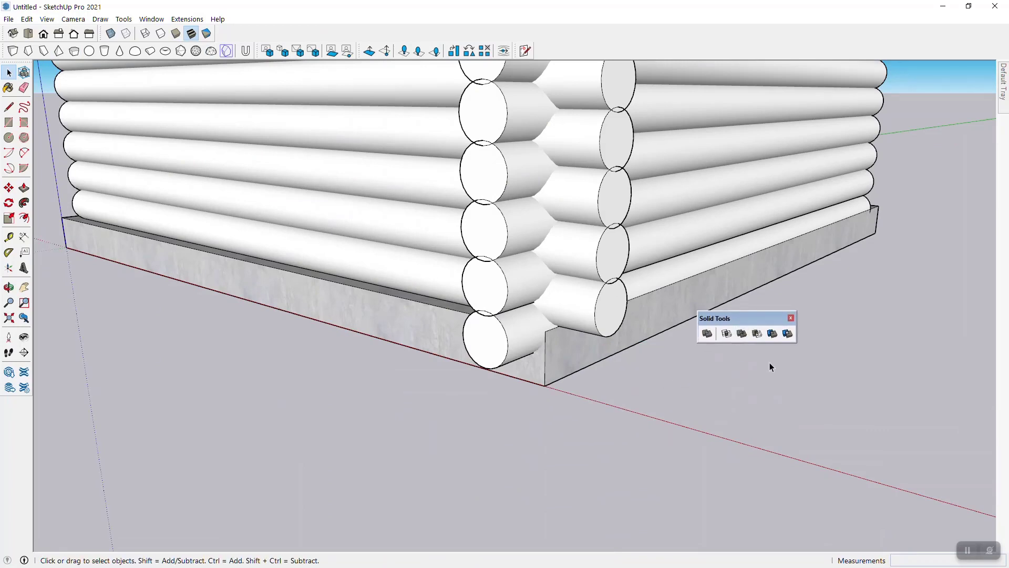
# Step: Trim the two lowest logs where they cross at the slab corner with the solid Trim tool
pyautogui.click(770, 333)
pyautogui.click(610, 315)
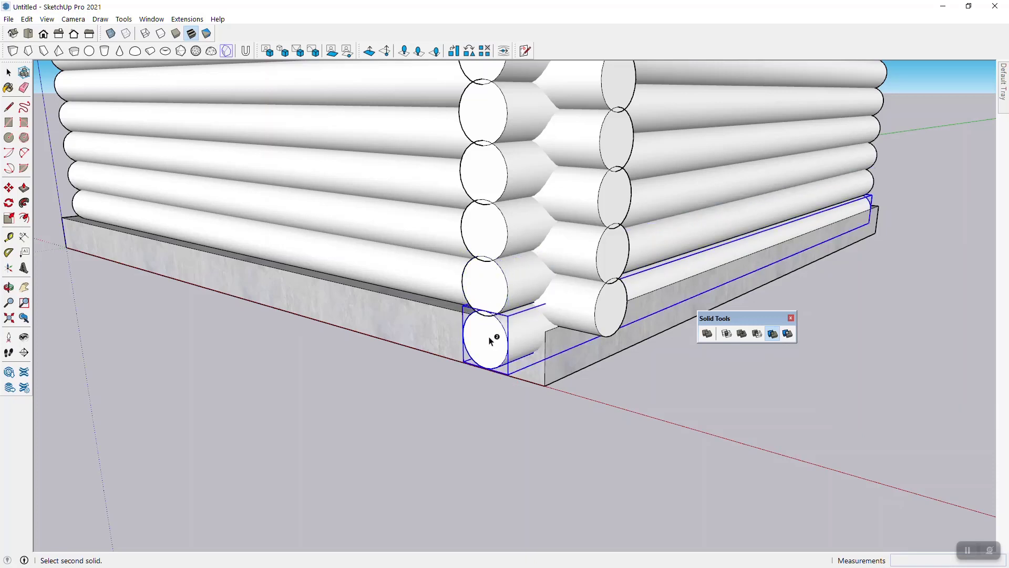
pyautogui.click(490, 341)
pyautogui.scroll(1, 484, 337)
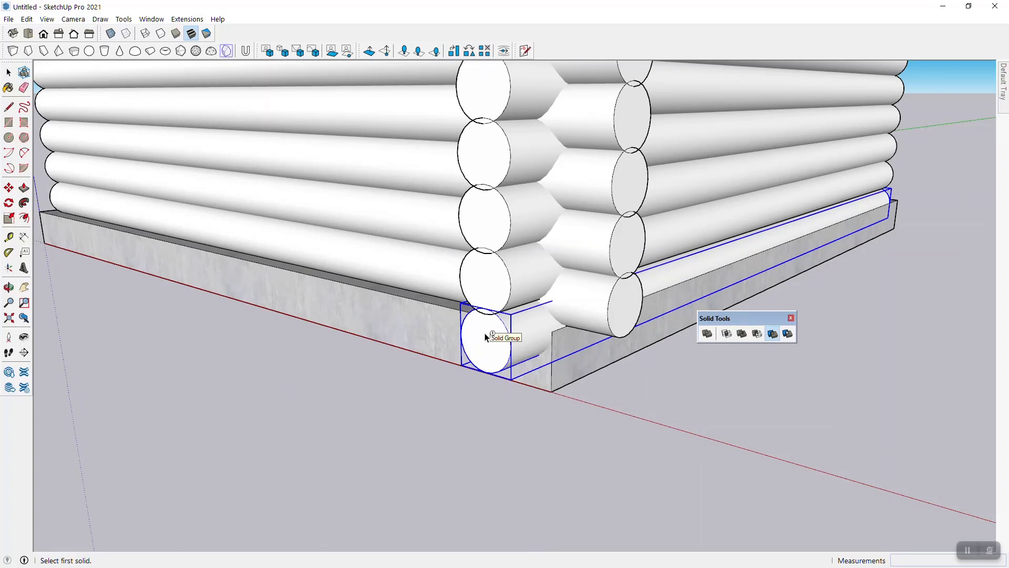
# Step: Trim the second green-axis log with the bottom one, and the third log with the second
pyautogui.click(486, 337)
pyautogui.scroll(3, 506, 344)
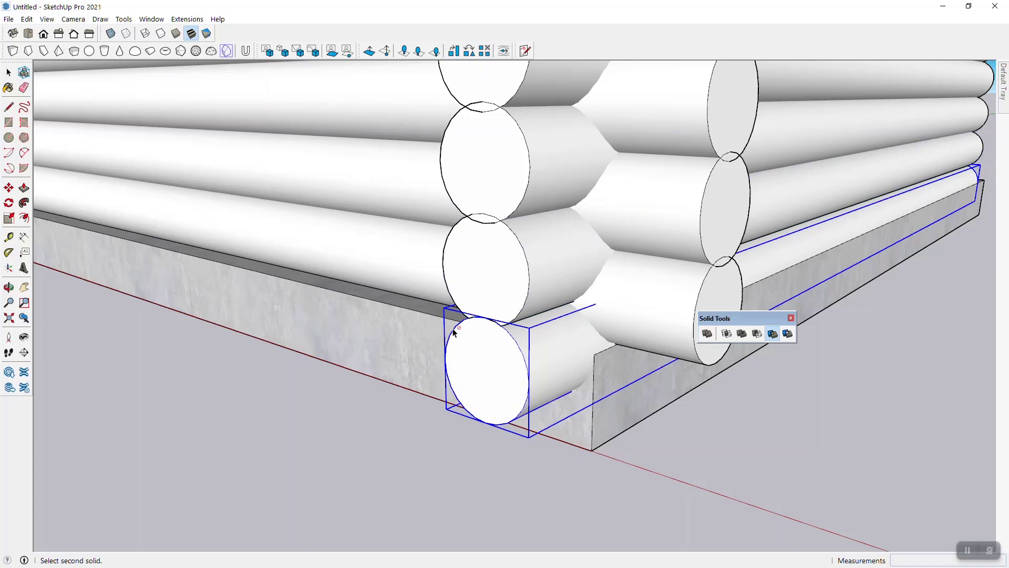
pyautogui.click(477, 266)
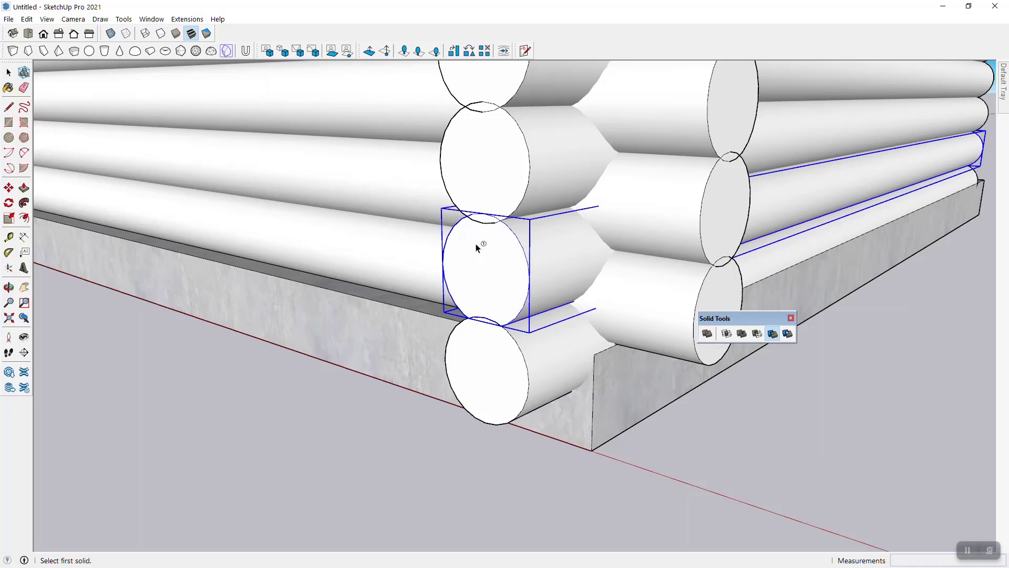
pyautogui.click(486, 259)
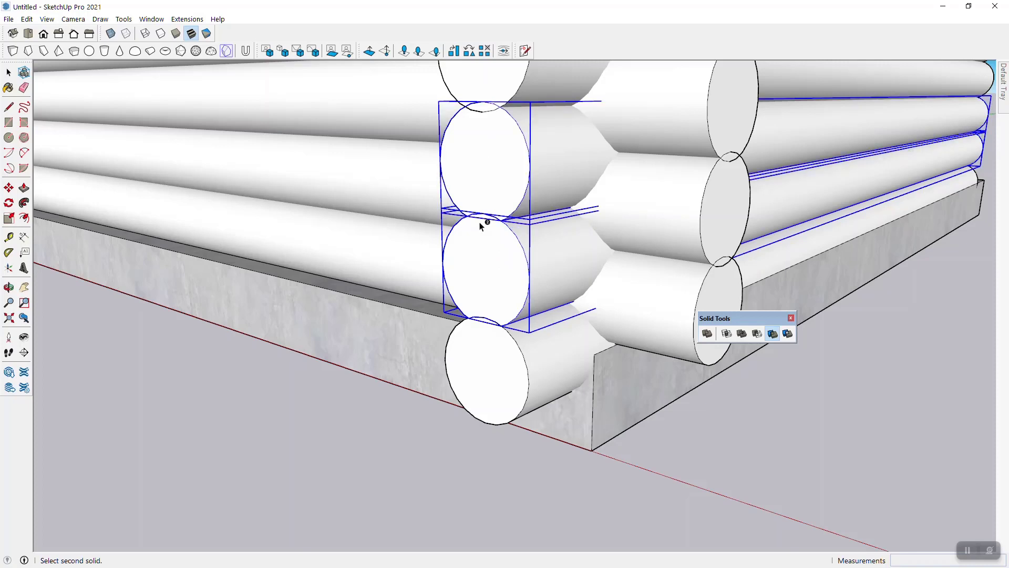
pyautogui.scroll(-3, 479, 224)
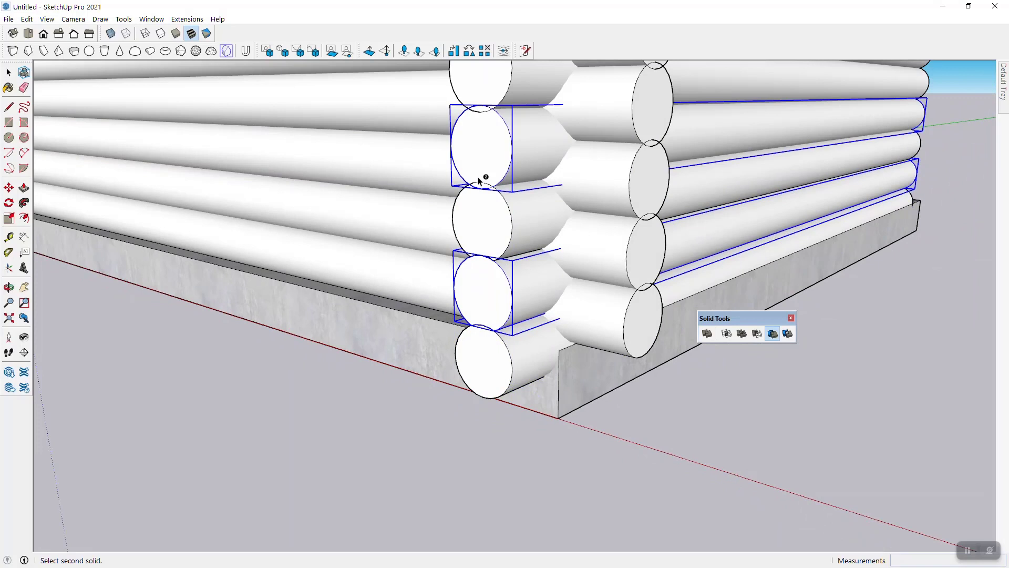
pyautogui.scroll(-2, 480, 158)
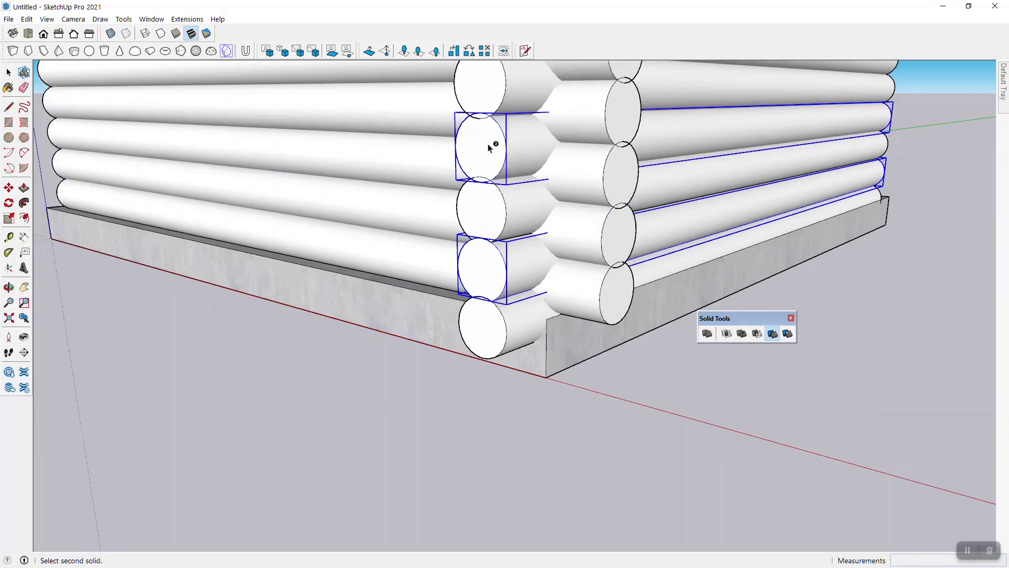
pyautogui.click(488, 148)
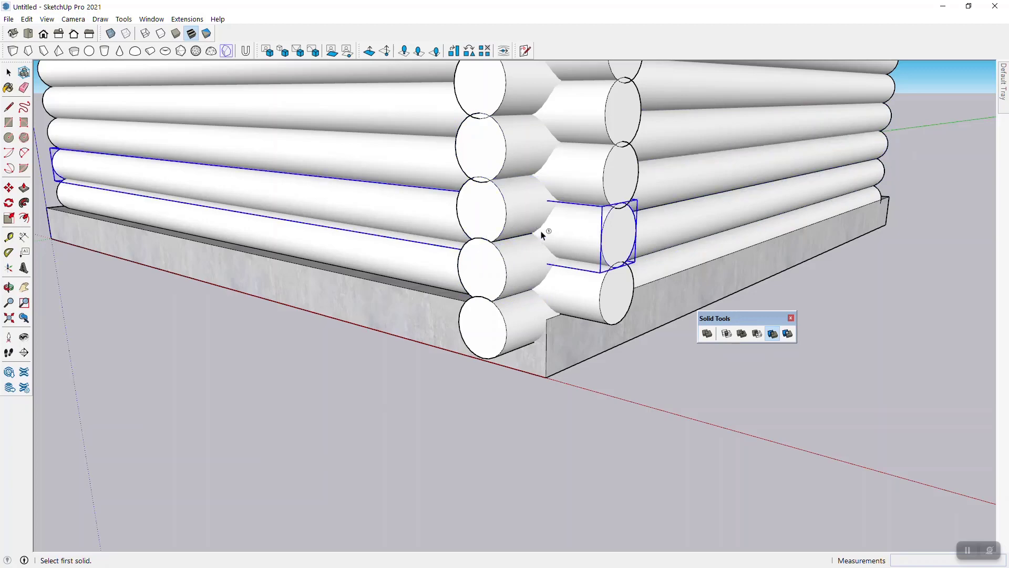
# Step: Trim the fourth green-axis log from the bottom using the third log as the cutting solid
pyautogui.click(484, 210)
pyautogui.scroll(-3, 480, 377)
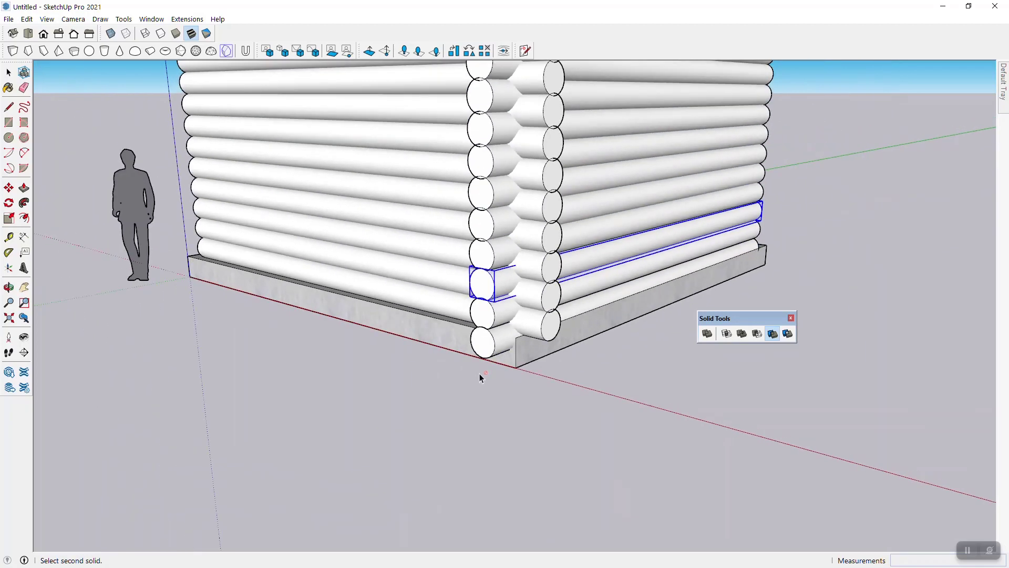
pyautogui.scroll(5, 480, 131)
pyautogui.click(480, 160)
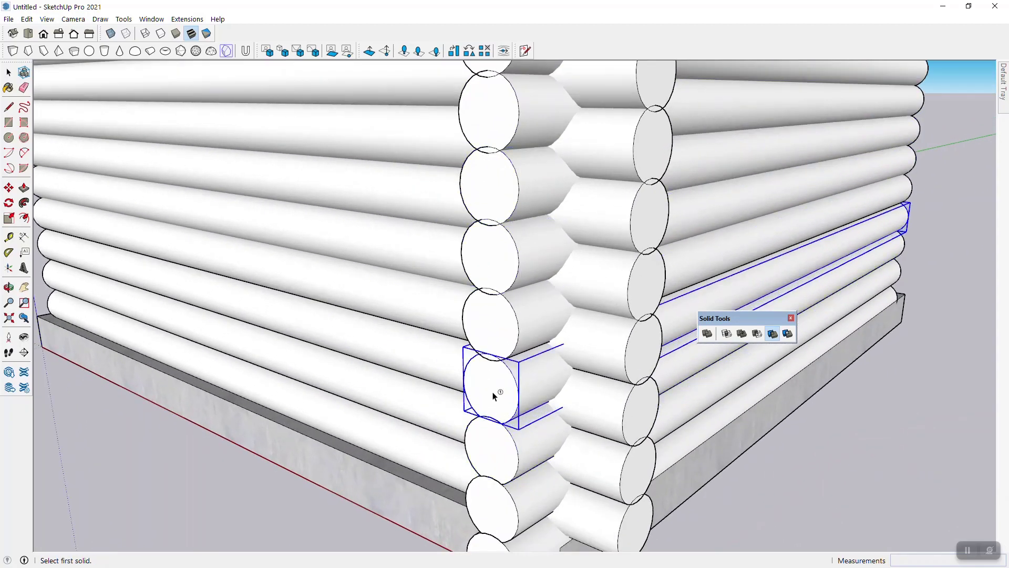
# Step: Continue trimming the green-axis logs above the fourth one, using the log directly below each as the cutting solid
pyautogui.click(494, 396)
pyautogui.click(499, 323)
pyautogui.click(492, 329)
pyautogui.click(490, 262)
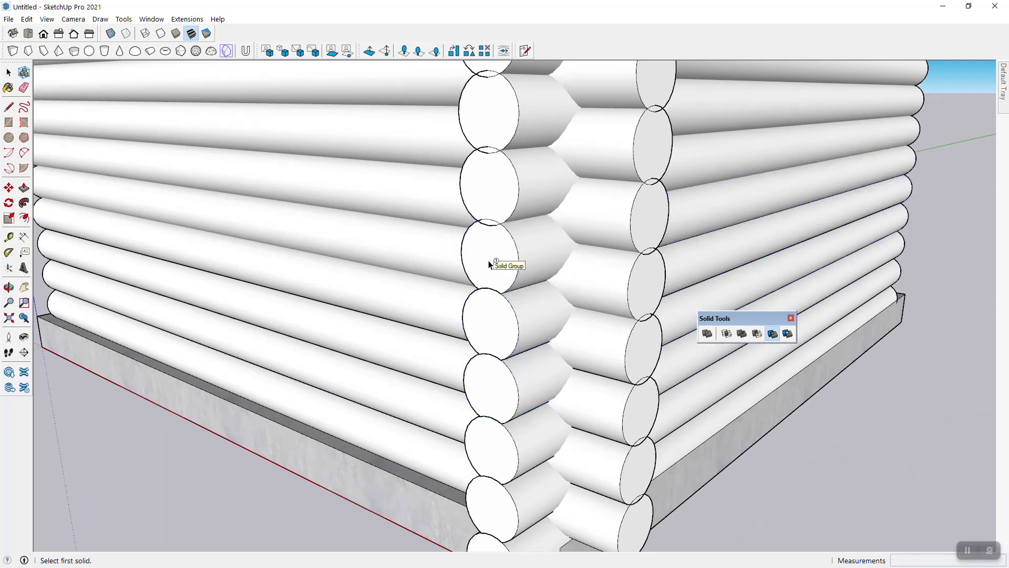
pyautogui.click(487, 174)
pyautogui.click(486, 158)
pyautogui.scroll(-1, 490, 382)
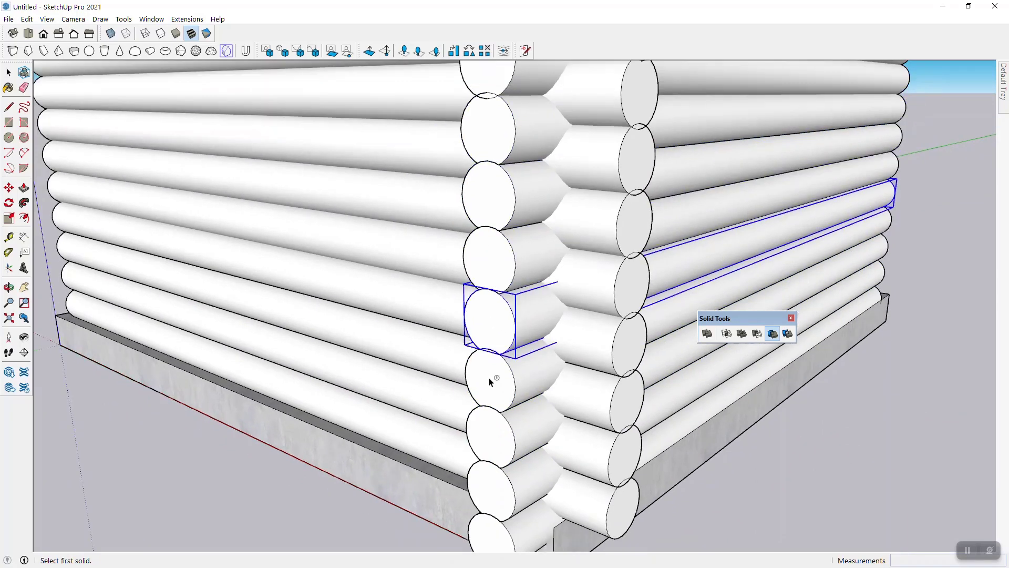
pyautogui.scroll(-3, 484, 176)
pyautogui.scroll(4, 489, 243)
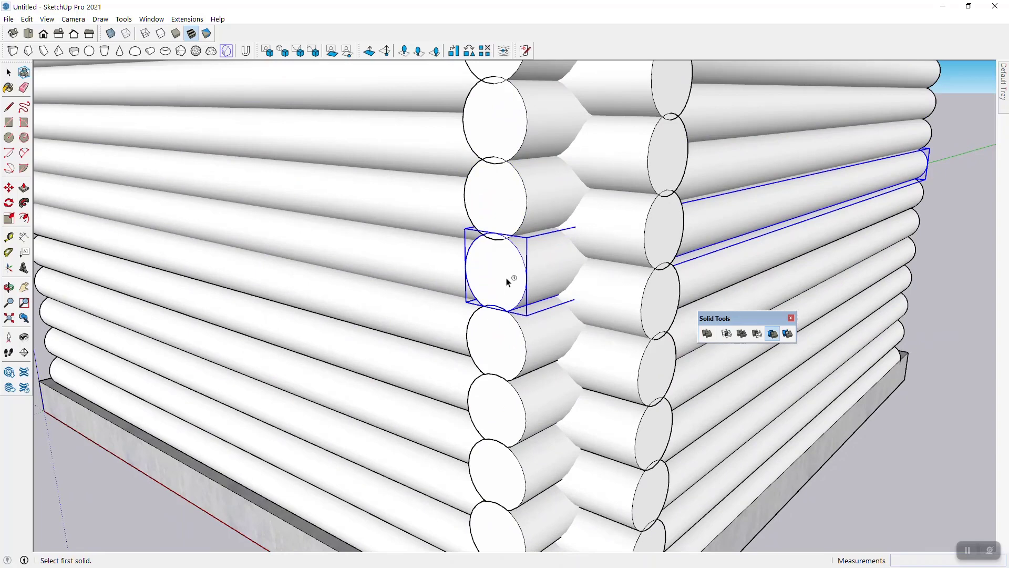
# Step: Trim the stacked red-axis logs from the bottom upward, each with the log directly beneath it
pyautogui.scroll(-5, 518, 236)
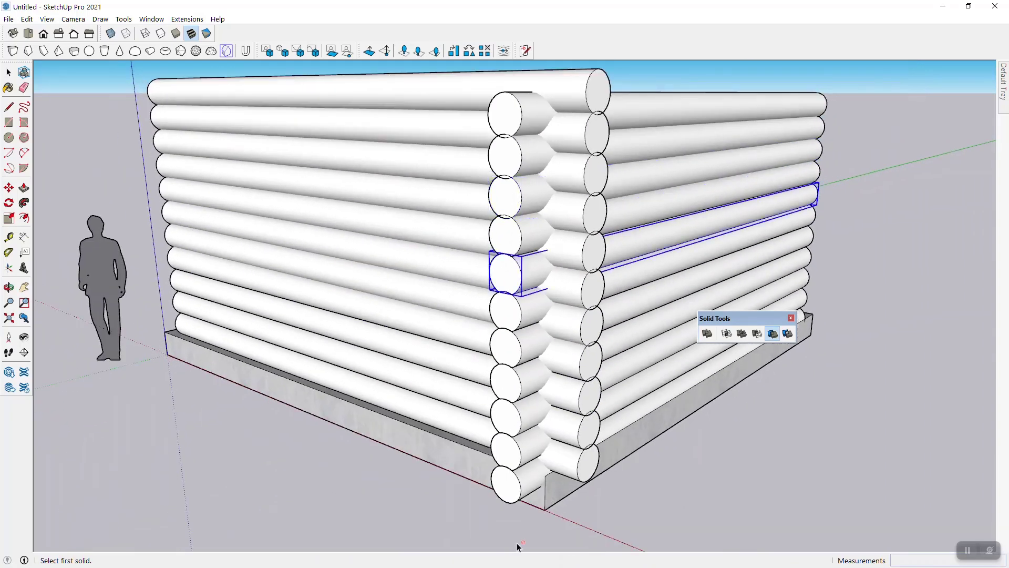
pyautogui.scroll(5, 547, 531)
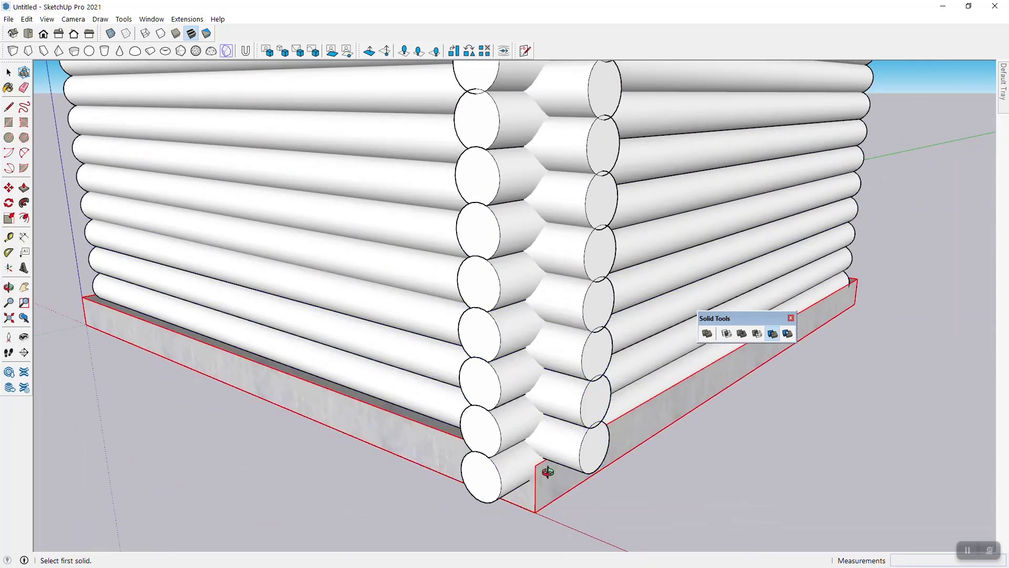
pyautogui.scroll(-5, 447, 379)
pyautogui.click(470, 339)
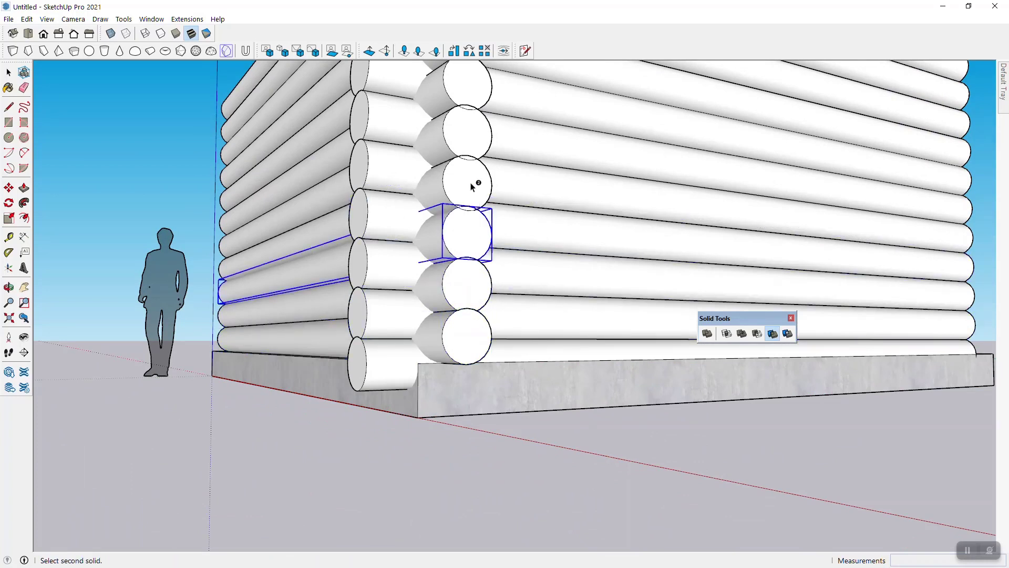
pyautogui.click(480, 100)
pyautogui.scroll(-3, 407, 213)
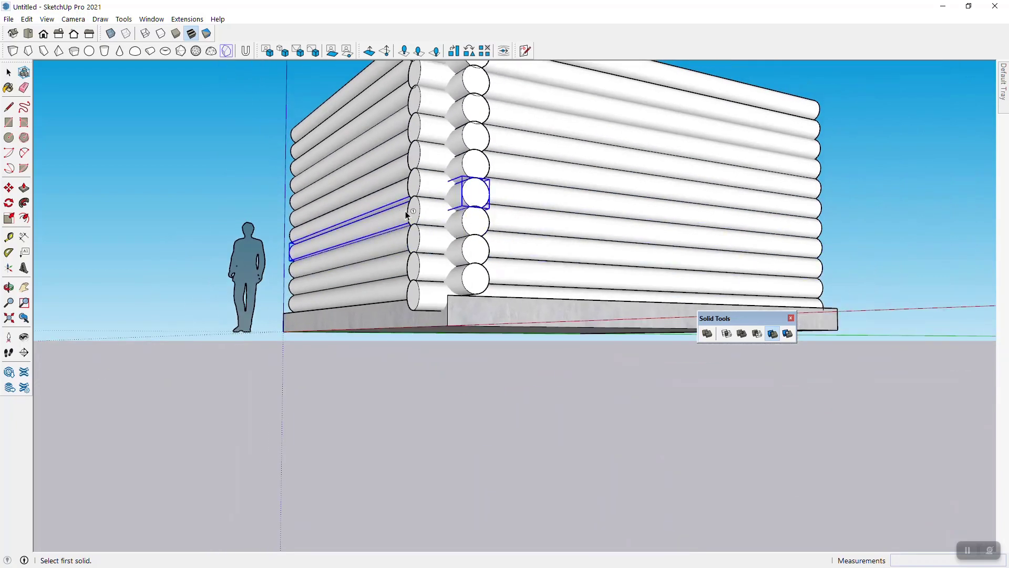
# Step: Trim the crossing logs at the slab corner from the bottom up, using each log to notch the crossing one above it
pyautogui.moveTo(394, 180); pyautogui.dragTo(524, 288, button='middle')
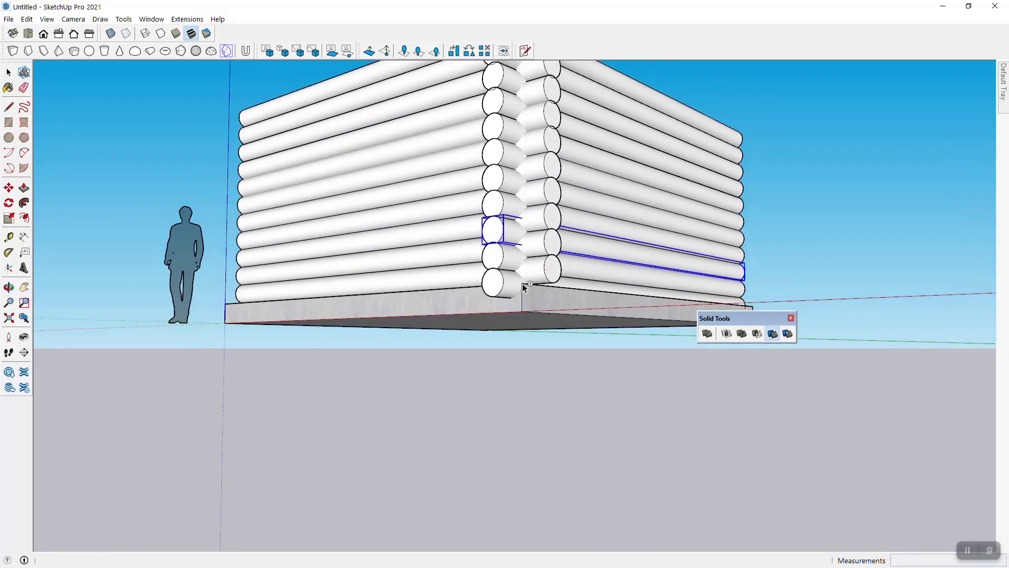
pyautogui.scroll(4, 528, 290)
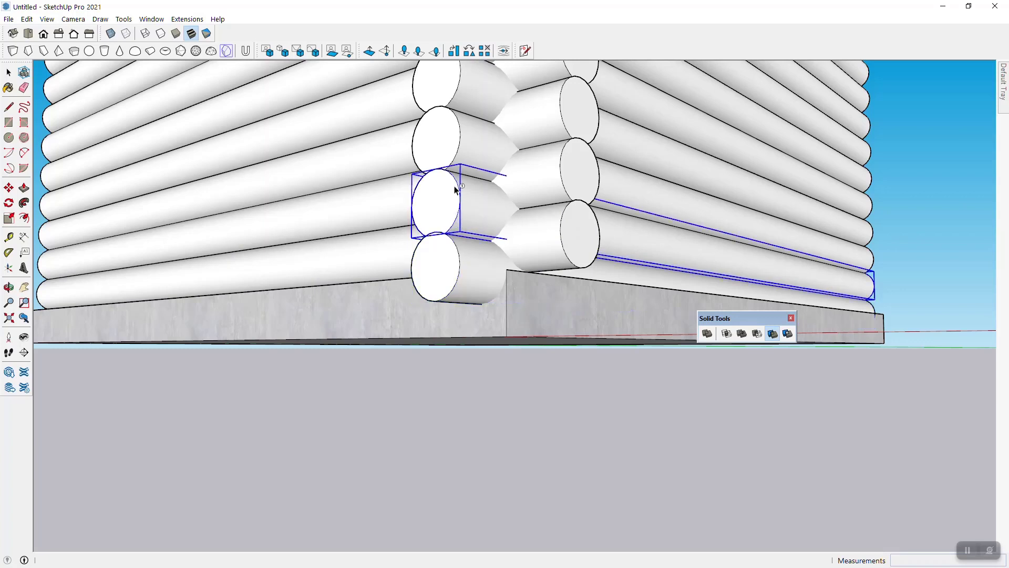
pyautogui.click(436, 272)
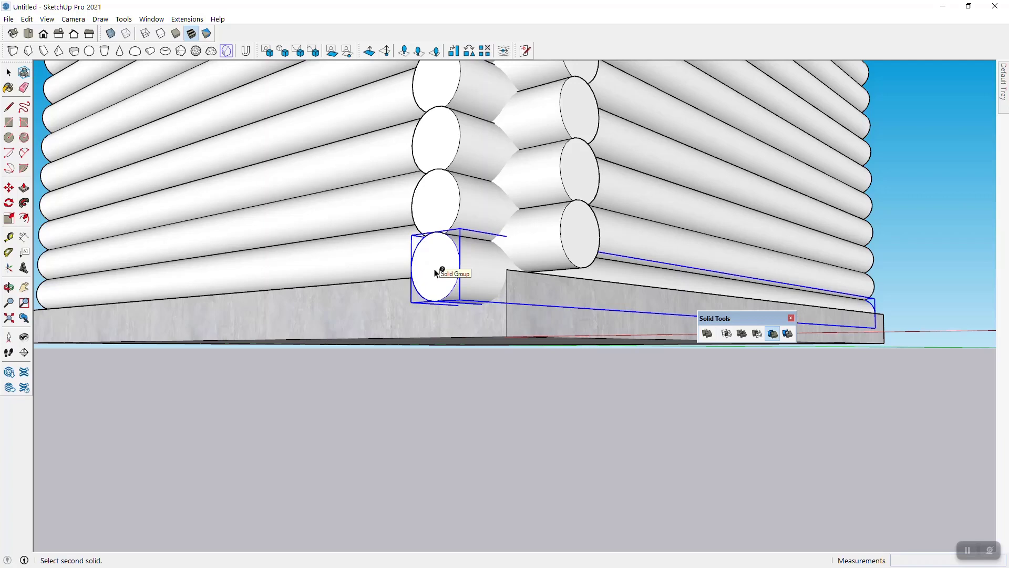
pyautogui.click(585, 230)
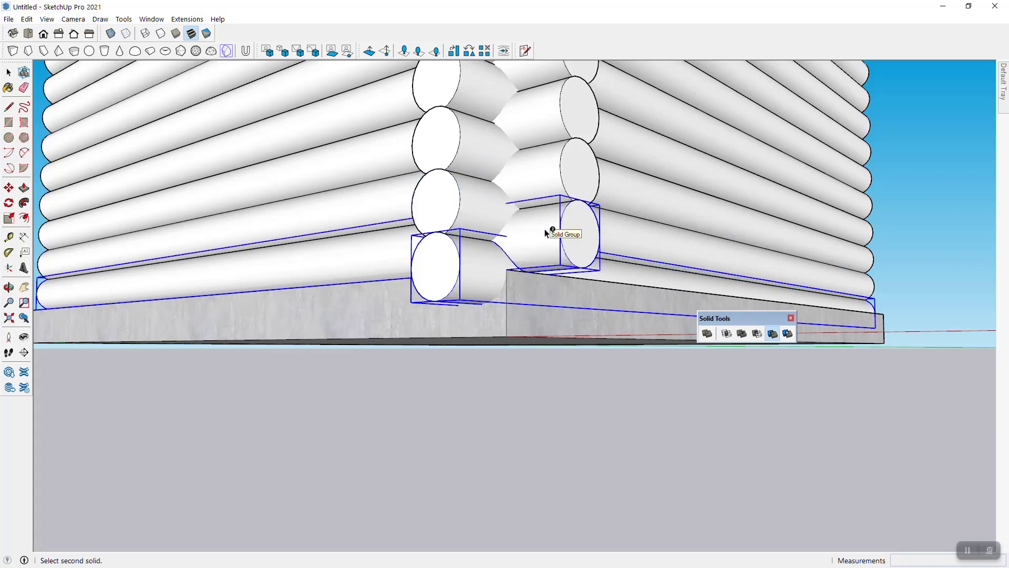
pyautogui.click(558, 235)
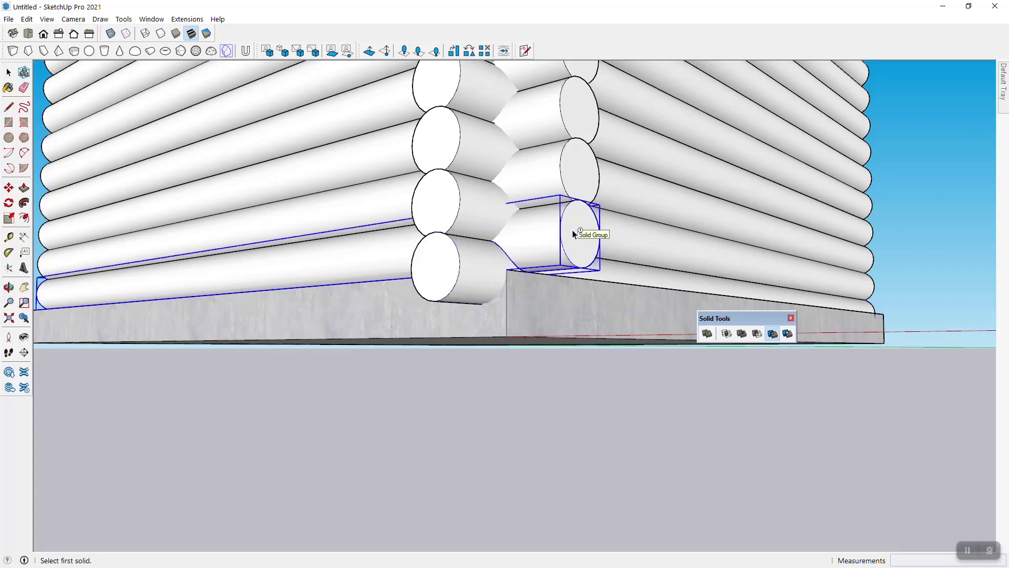
pyautogui.click(578, 231)
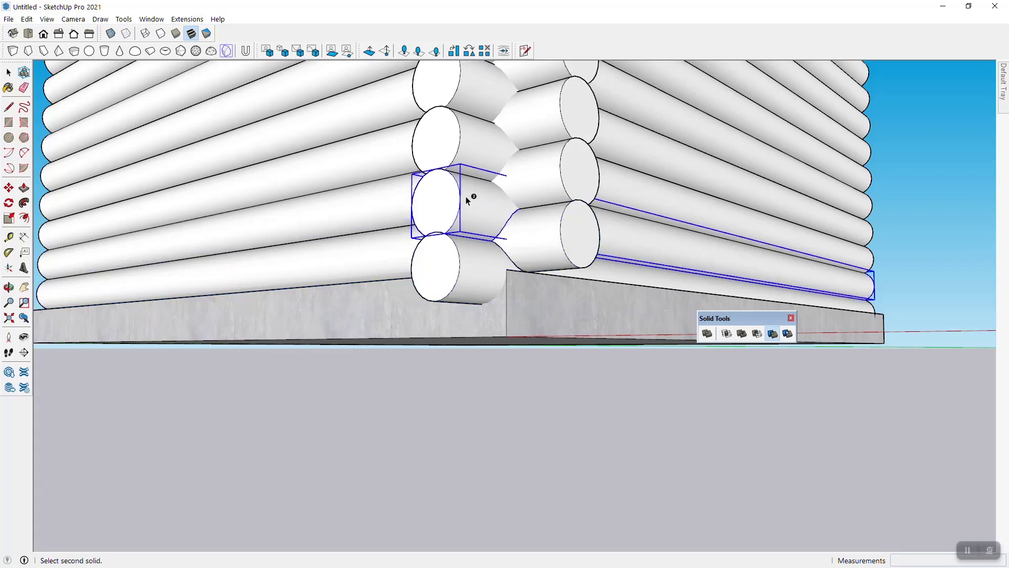
pyautogui.click(463, 149)
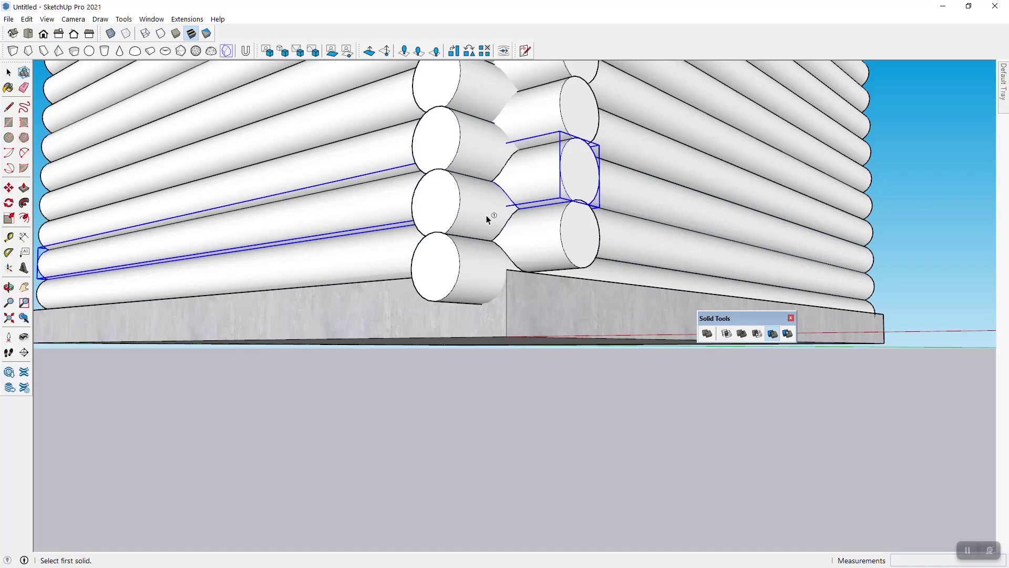
# Step: Delete every log above the third green-axis log and the second red-axis log from the bottom
pyautogui.scroll(-5, 449, 388)
pyautogui.press('space')
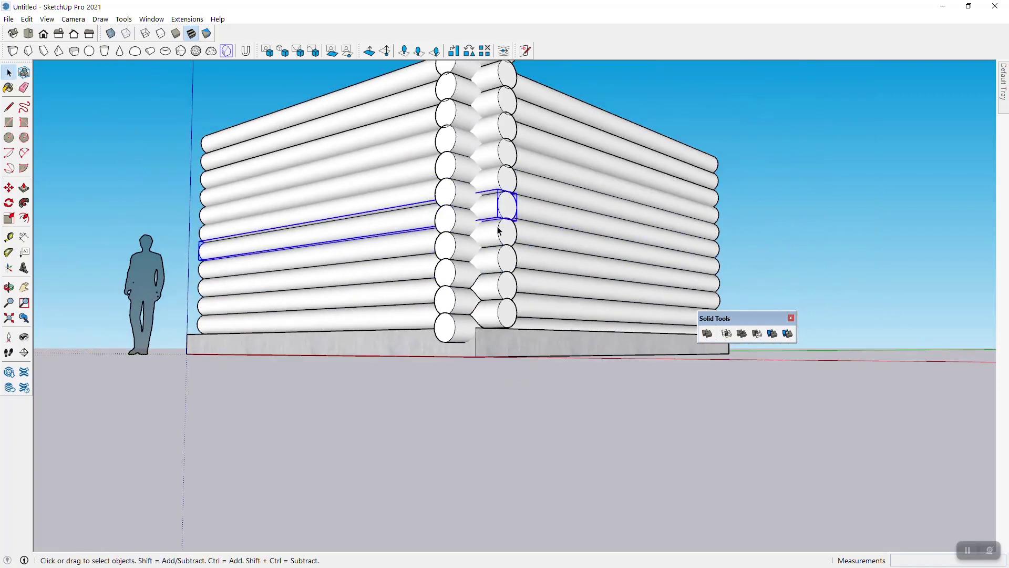
pyautogui.moveTo(387, 65); pyautogui.dragTo(387, 66)
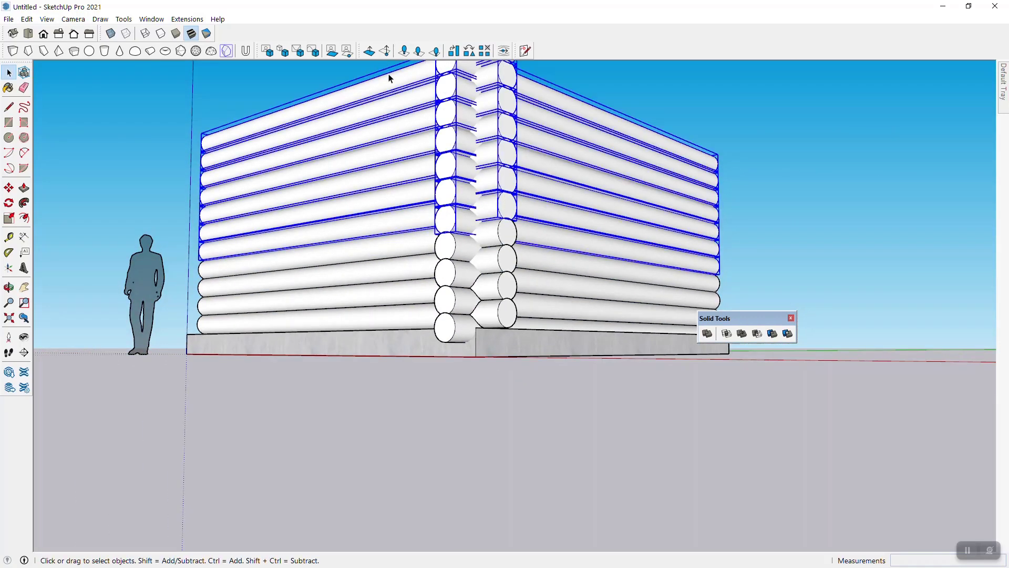
pyautogui.press('Delete')
pyautogui.click(502, 232)
pyautogui.press('Delete')
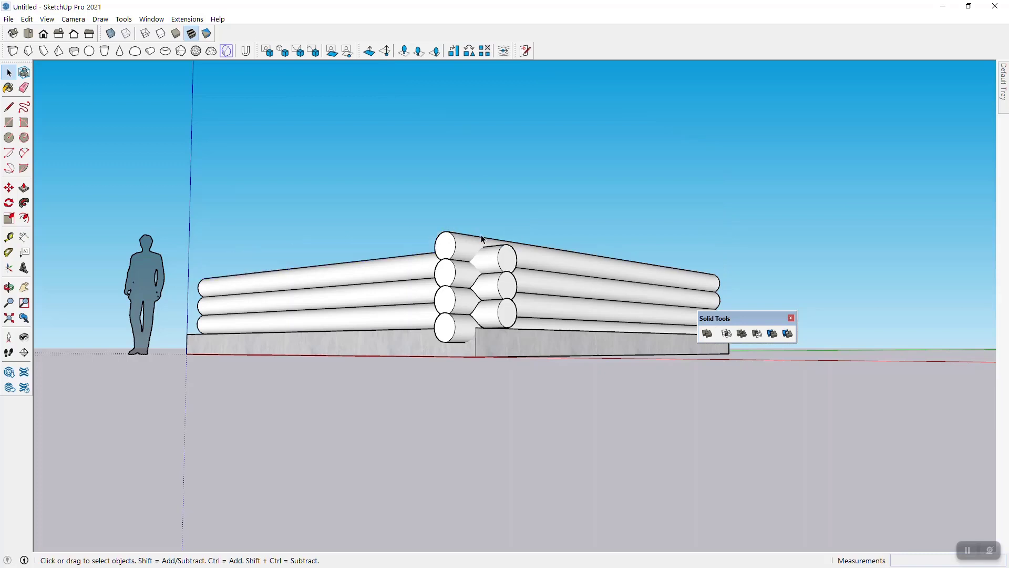
pyautogui.click(473, 245)
pyautogui.press('Delete')
pyautogui.click(466, 266)
pyautogui.press('Delete')
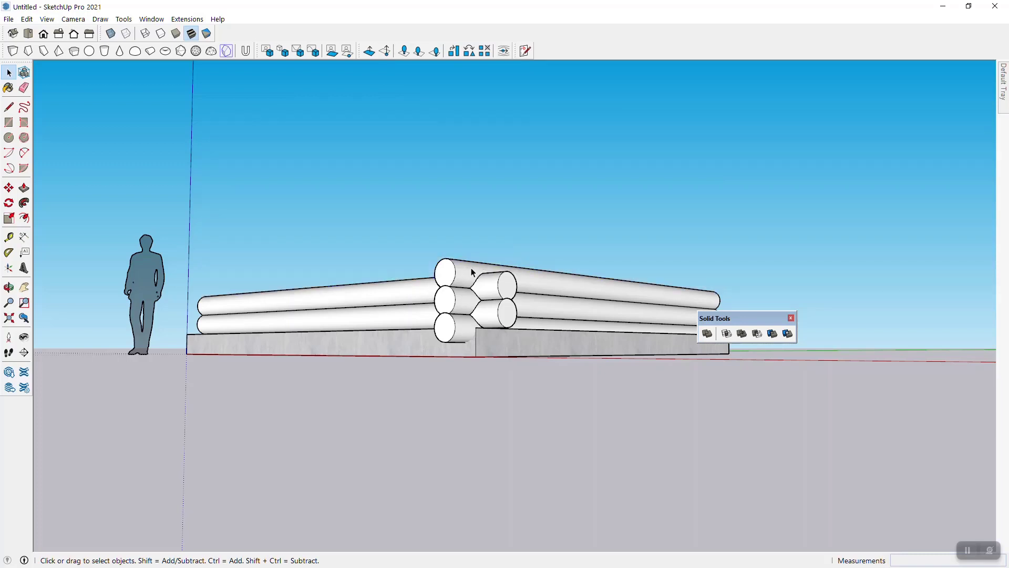
# Step: Move the topmost green-axis log 11" straight up to separate it from the stack
pyautogui.scroll(3, 469, 268)
pyautogui.click(493, 273)
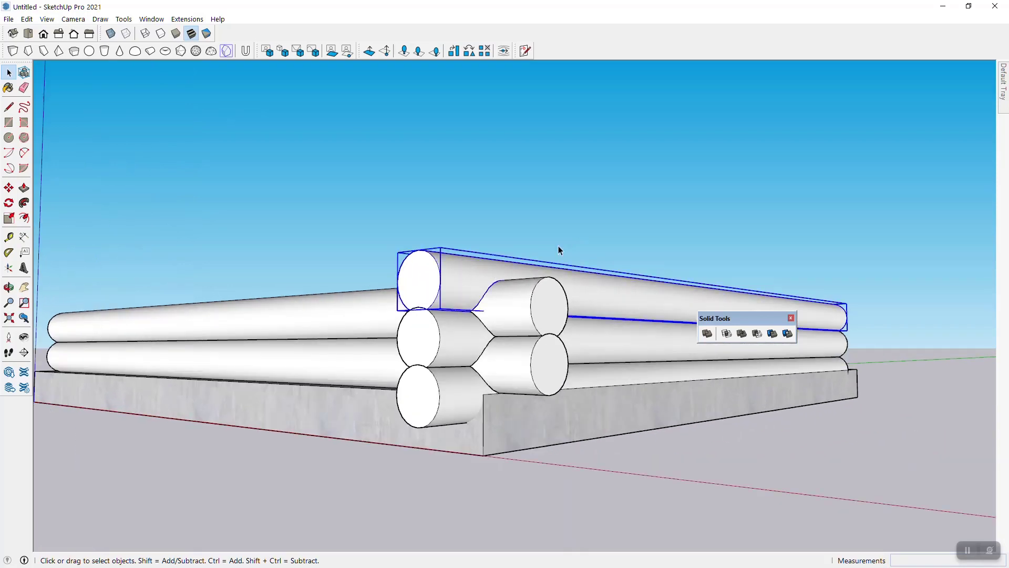
pyautogui.press('m')
pyautogui.click(579, 279)
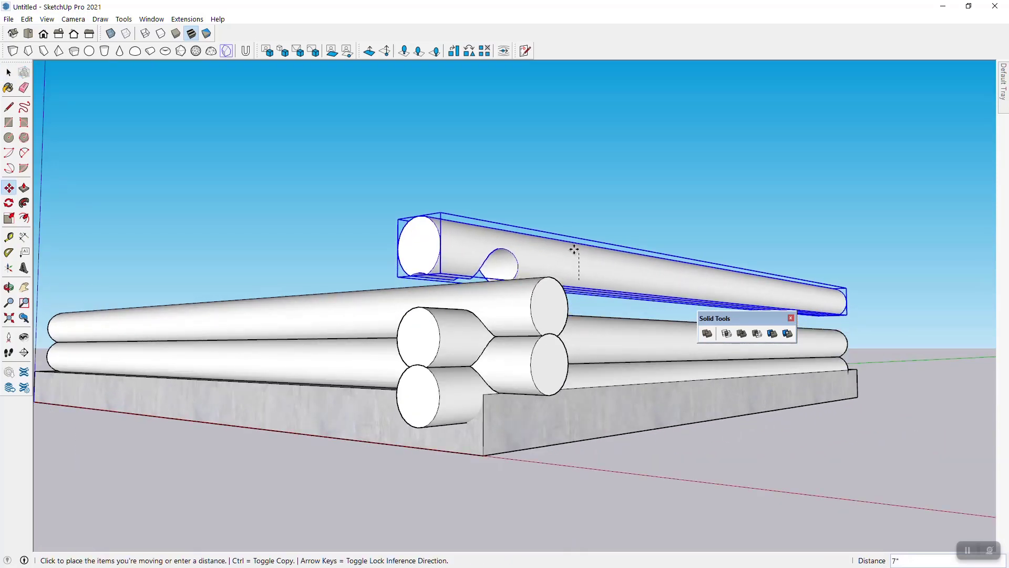
pyautogui.click(574, 233)
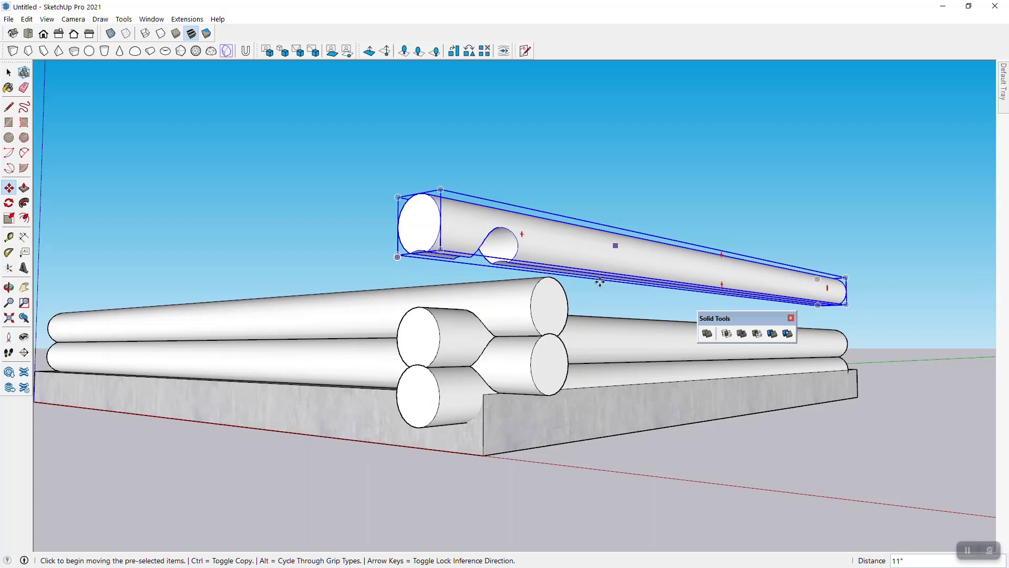
# Step: Examine the notches in the raised log's end and underside, and undo its move
pyautogui.scroll(3, 511, 282)
pyautogui.moveTo(457, 289); pyautogui.dragTo(491, 225, button='middle')
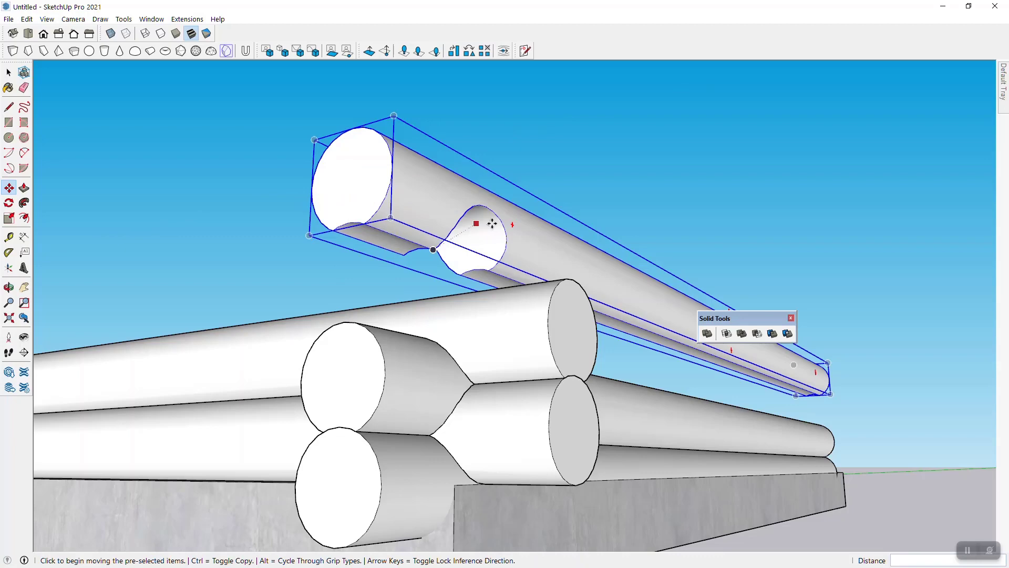
pyautogui.moveTo(492, 224); pyautogui.dragTo(434, 248, button='middle')
pyautogui.moveTo(332, 217); pyautogui.dragTo(427, 249, button='middle')
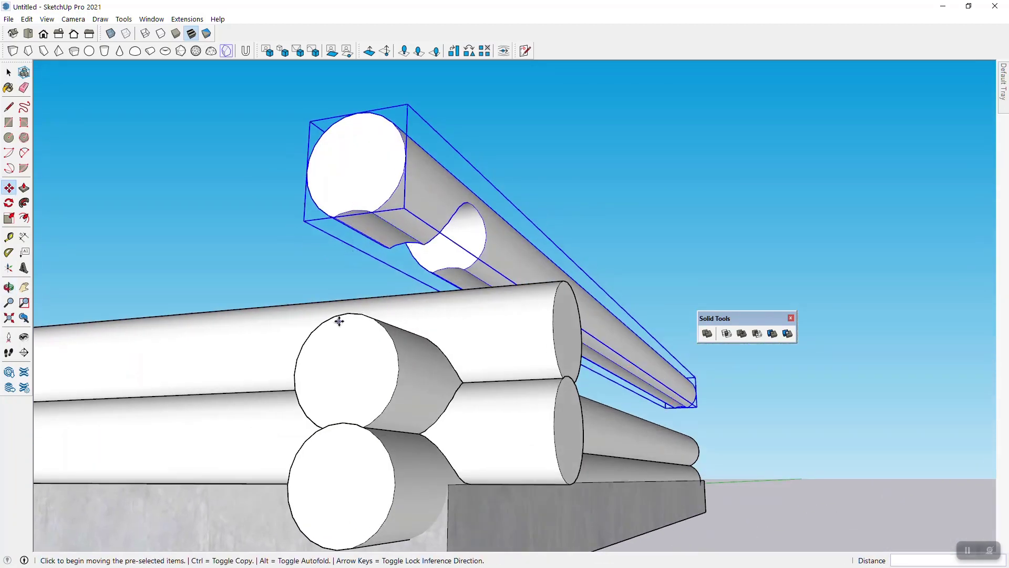
pyautogui.moveTo(538, 225); pyautogui.dragTo(441, 286, button='middle')
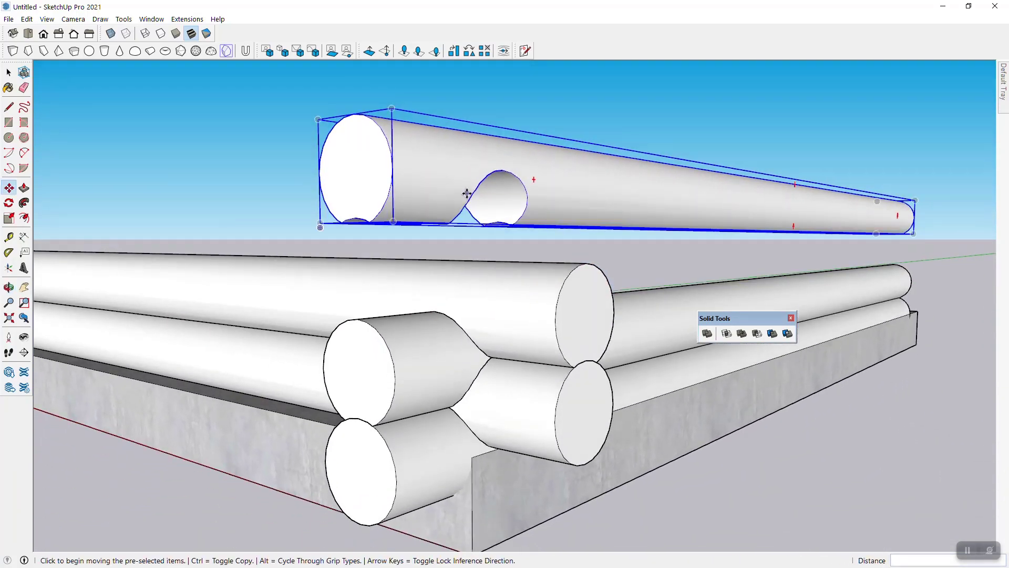
pyautogui.press('Escape')
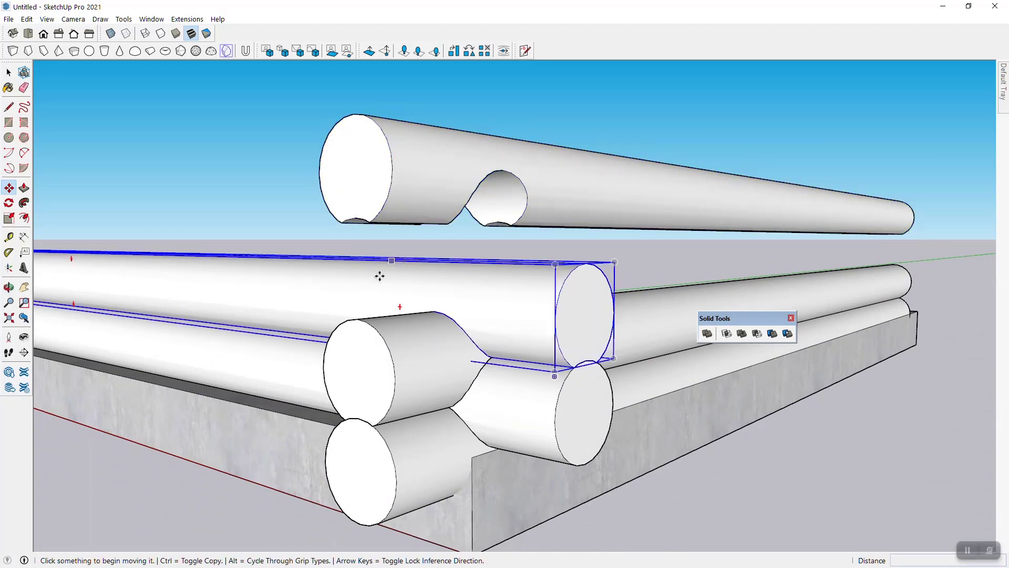
pyautogui.moveTo(496, 160); pyautogui.dragTo(464, 263, button='middle')
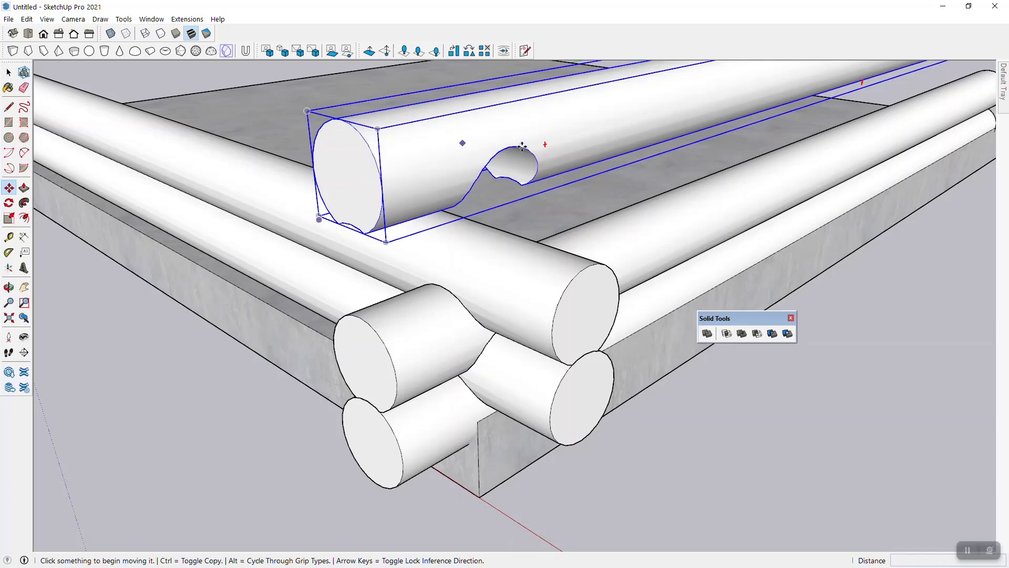
pyautogui.moveTo(522, 146); pyautogui.dragTo(511, 204, button='middle')
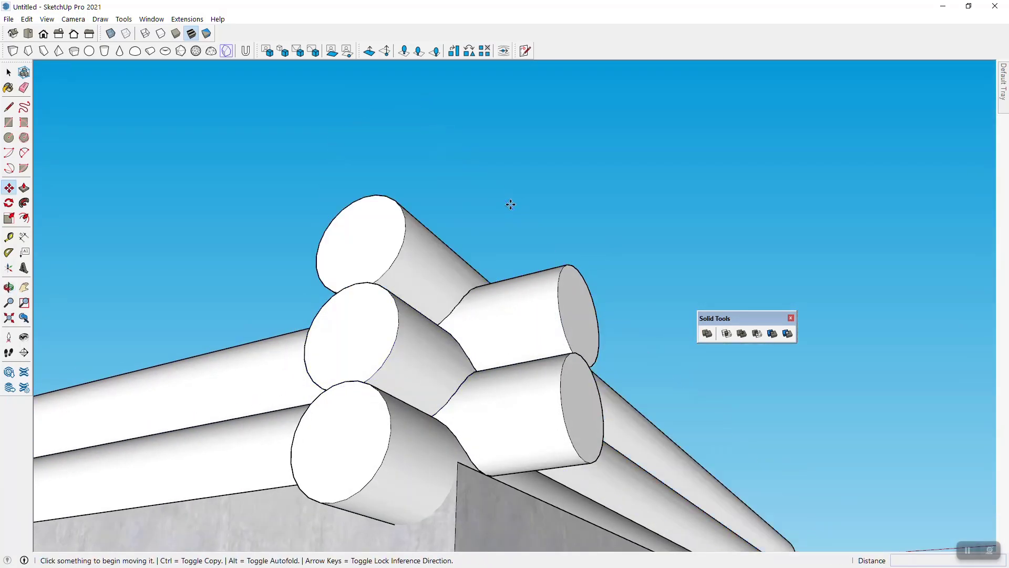
# Step: Copy the top green-axis log together with the top red-axis log 11" straight up onto the stack
pyautogui.press('space')
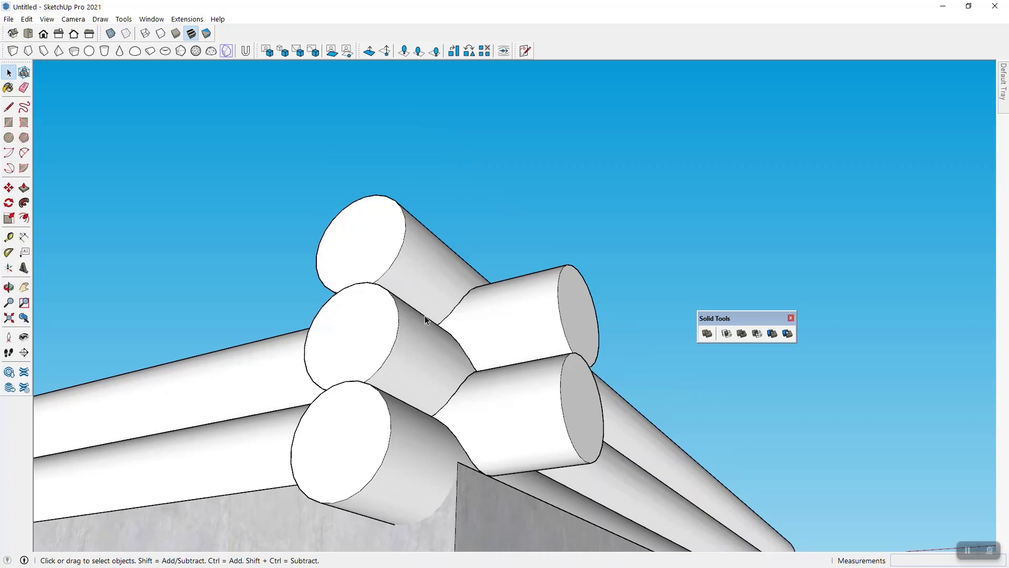
pyautogui.click(373, 249)
pyautogui.keyDown('shift'); pyautogui.click(511, 319); pyautogui.keyUp('shift')
pyautogui.moveTo(586, 230); pyautogui.dragTo(531, 275, button='middle')
pyautogui.press('m')
pyautogui.click(566, 293)
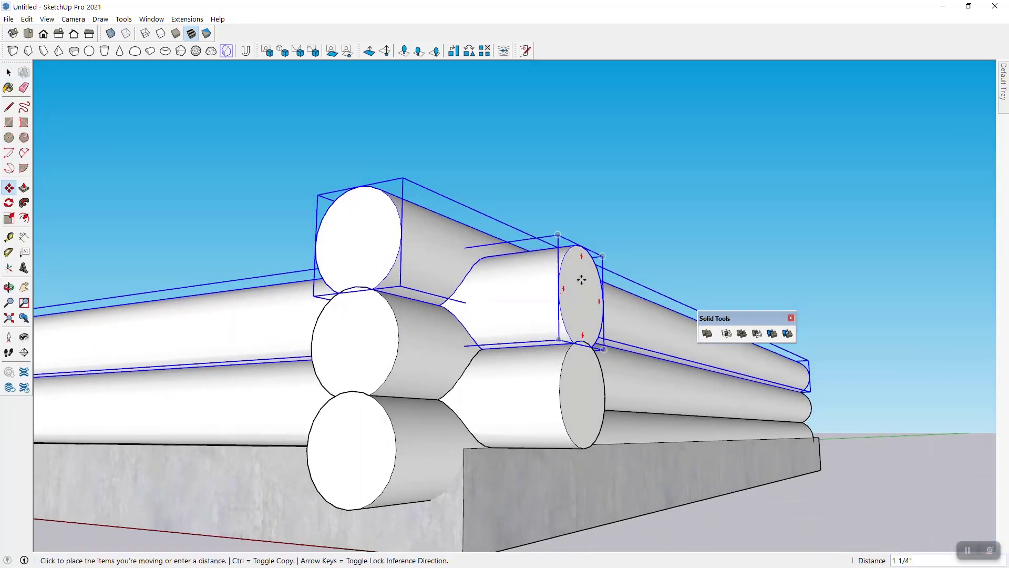
pyautogui.press('ctrl')
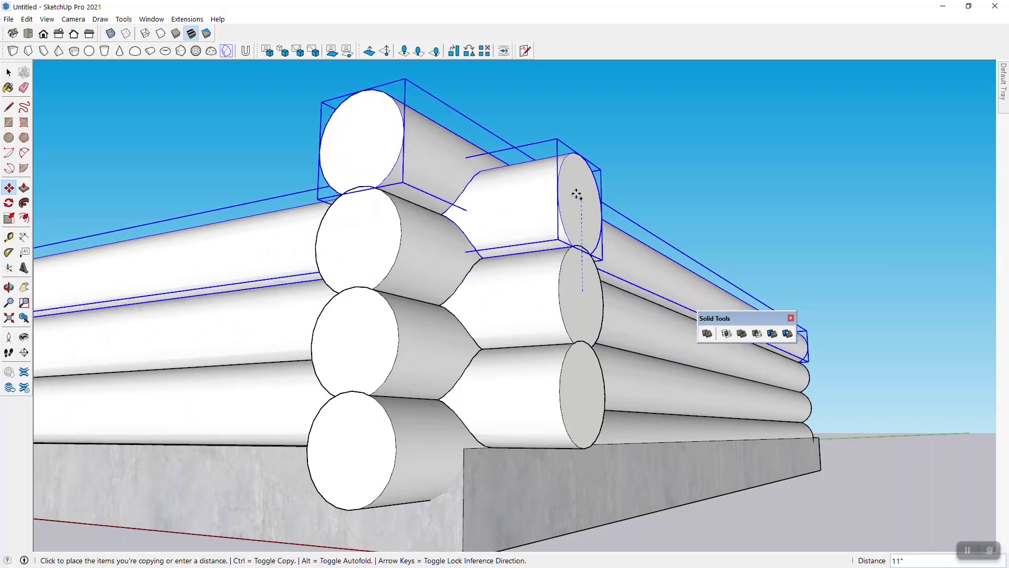
pyautogui.click(577, 196)
# Step: Multiply the upward copy of the log pair to five copies and clear the selection
pyautogui.write('x')
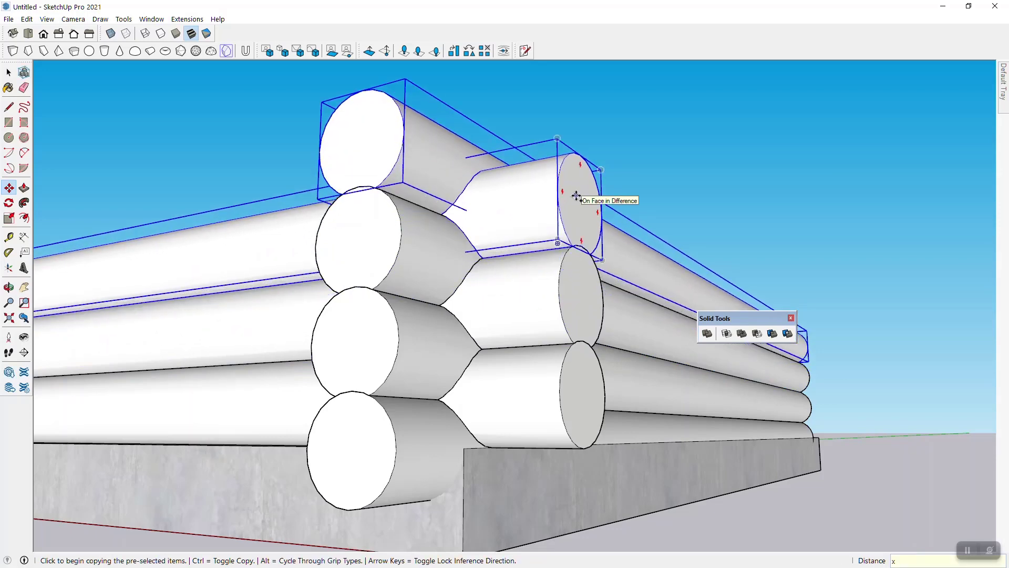
pyautogui.write('5')
pyautogui.press('Return')
pyautogui.scroll(-10, 576, 196)
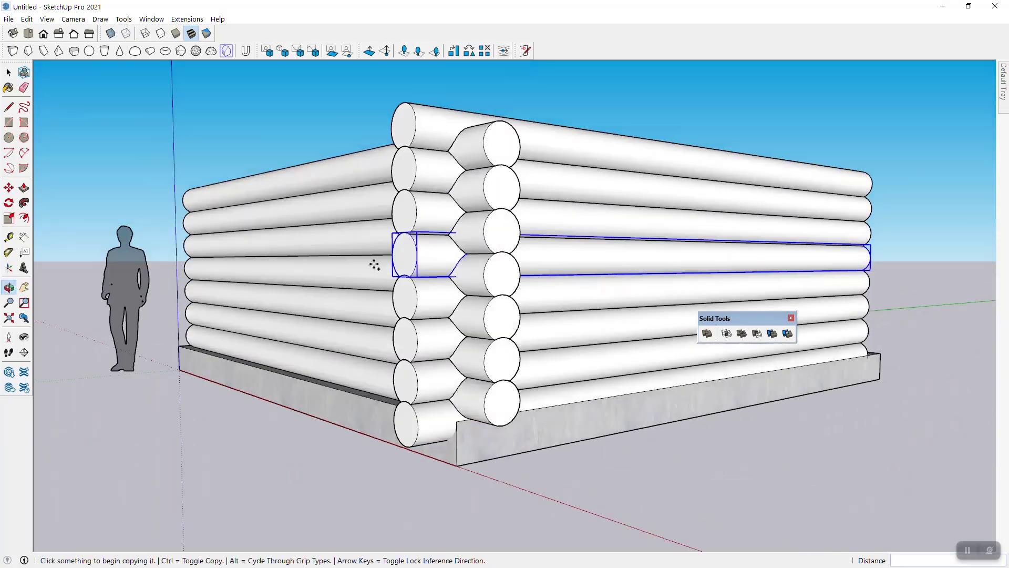
pyautogui.press('space')
pyautogui.click(561, 116)
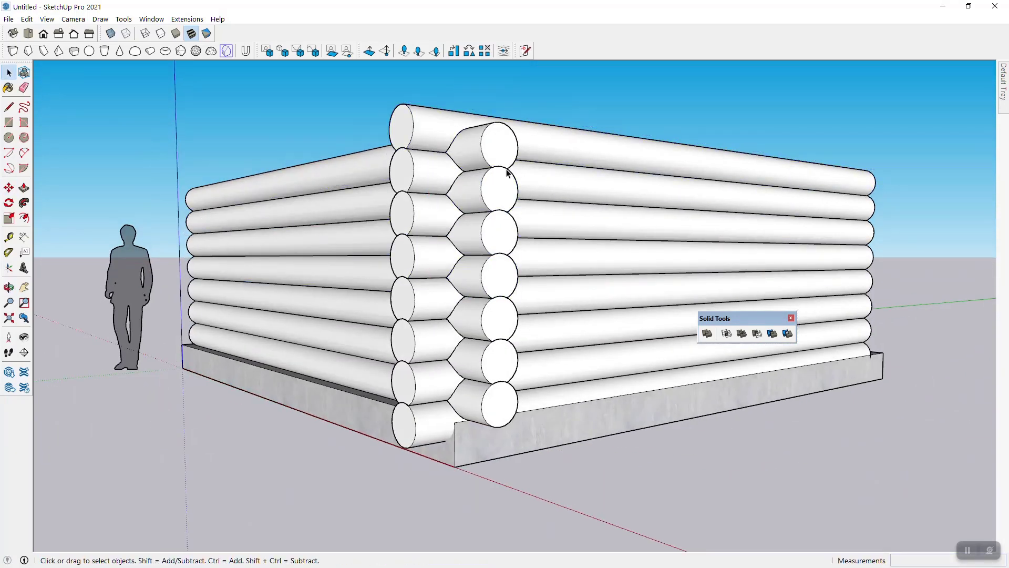
pyautogui.moveTo(413, 305); pyautogui.dragTo(423, 342, button='middle')
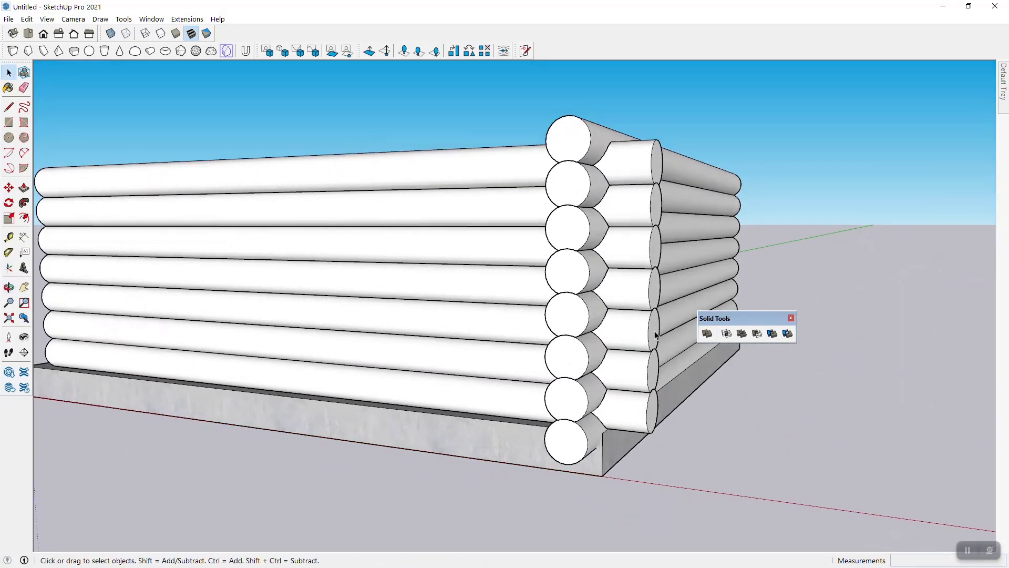
pyautogui.moveTo(658, 336); pyautogui.dragTo(404, 231, button='middle')
pyautogui.moveTo(313, 145); pyautogui.dragTo(487, 295, button='middle')
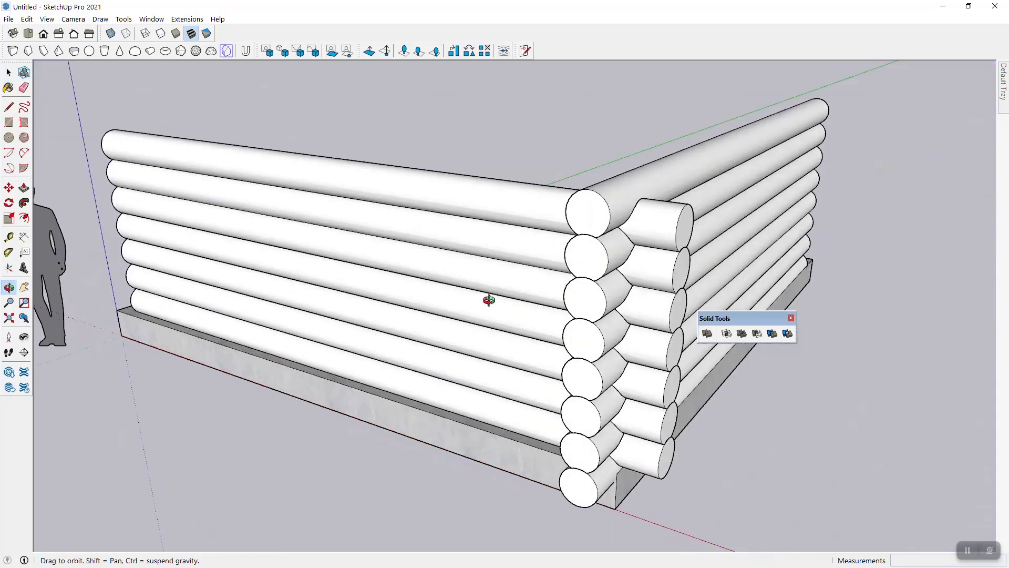
# Step: Examine the interlocking corner and the red-axis face of the stacked log walls from several angles
pyautogui.scroll(5, 523, 359)
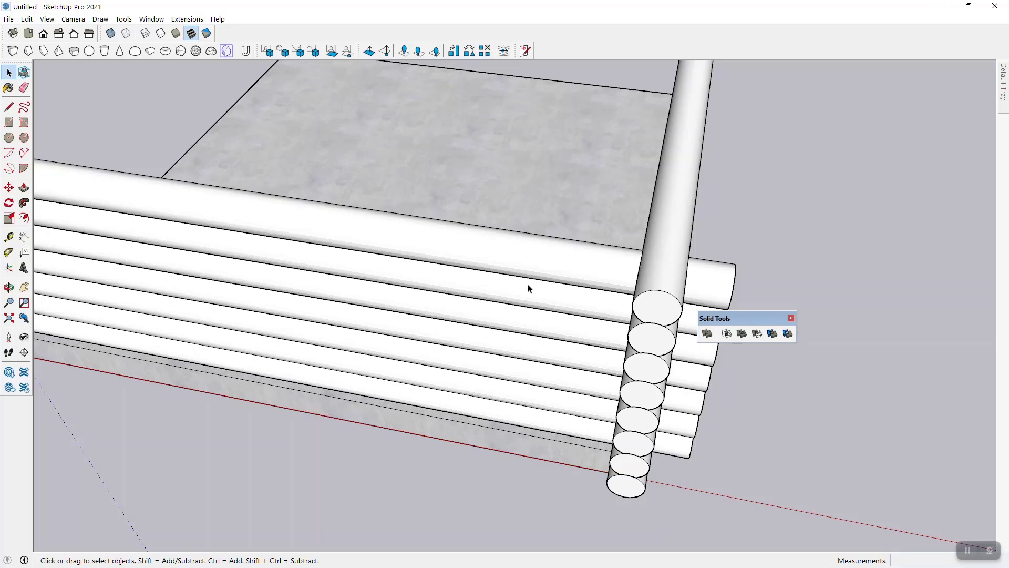
pyautogui.scroll(-5, 449, 392)
pyautogui.moveTo(401, 326); pyautogui.dragTo(365, 152, button='middle')
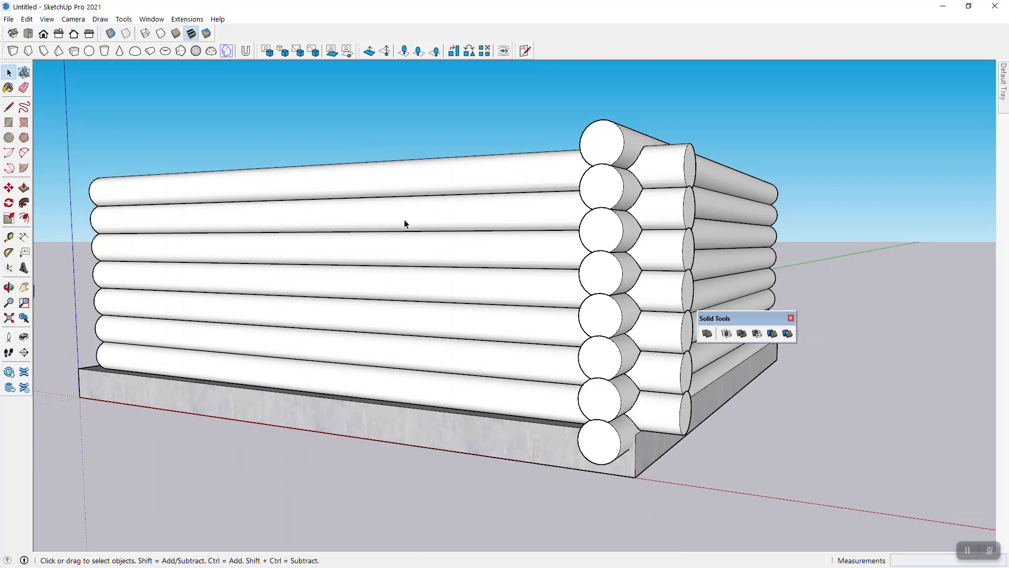
pyautogui.click(402, 249)
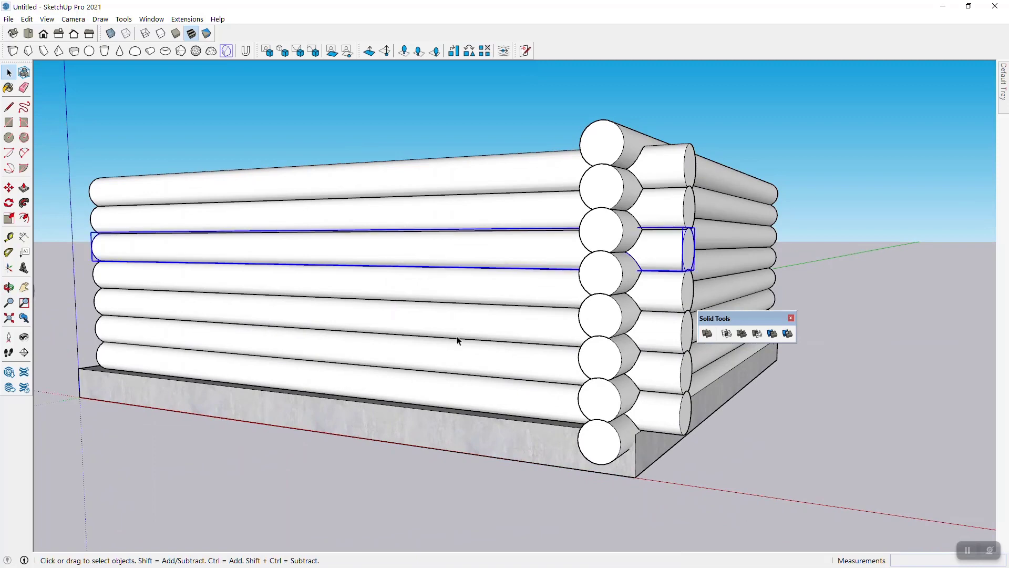
pyautogui.moveTo(281, 239); pyautogui.dragTo(343, 227, button='middle')
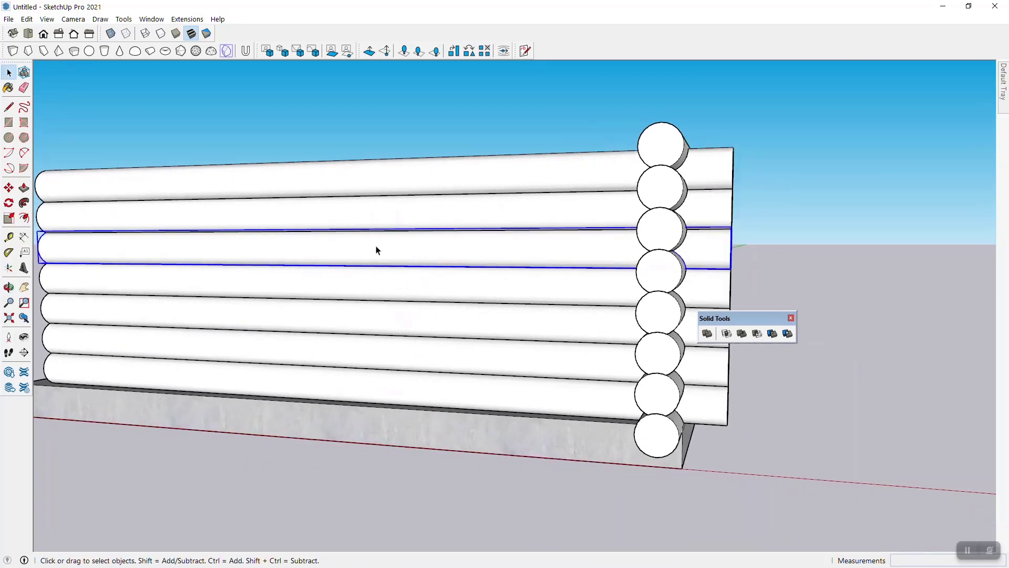
pyautogui.scroll(-3, 377, 262)
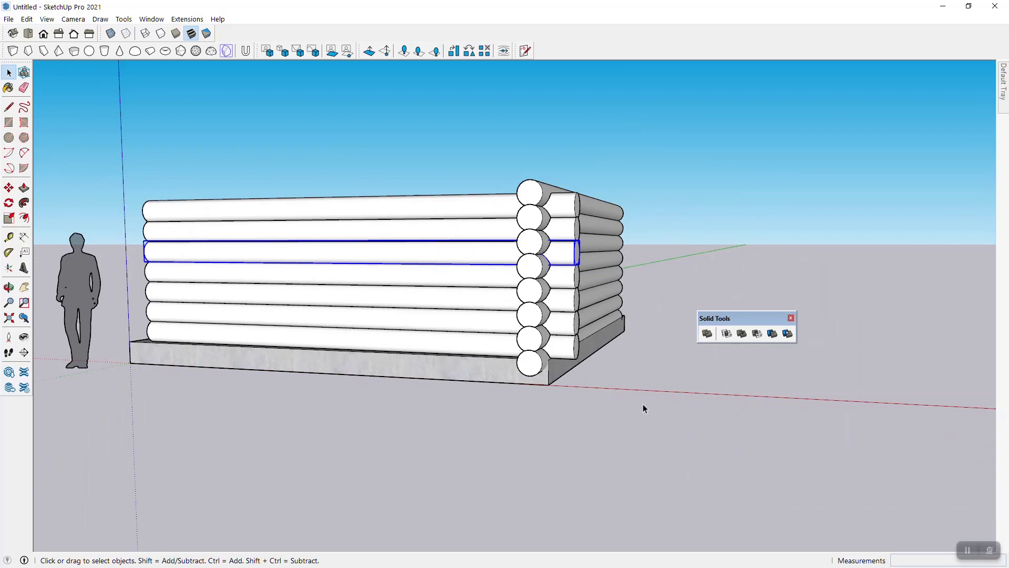
pyautogui.moveTo(644, 408); pyautogui.dragTo(665, 377, button='middle')
# Step: Try an upright rectangle drawn freehand beside the slab's corner, and undo it
pyautogui.press('r')
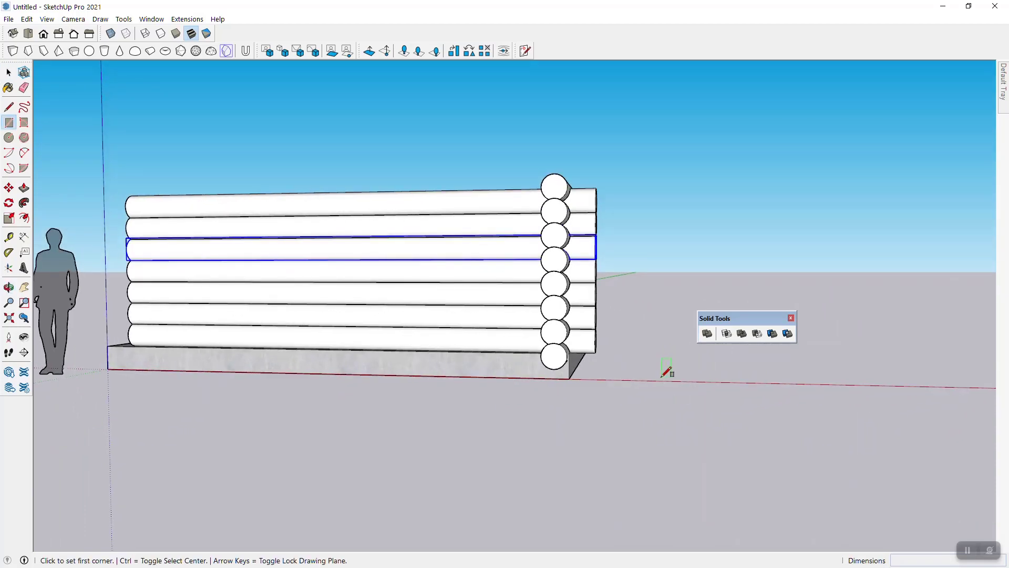
pyautogui.click(662, 376)
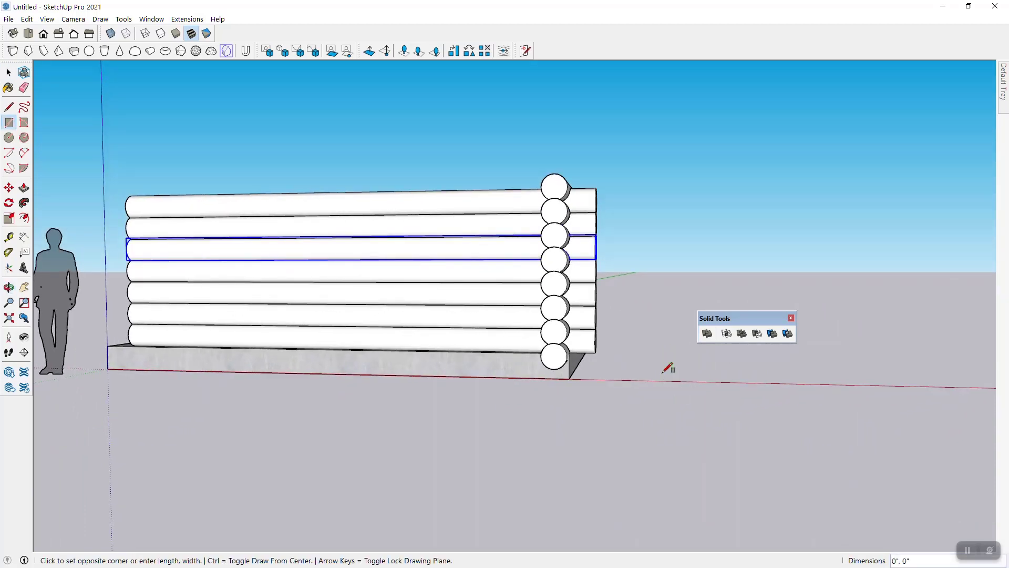
pyautogui.click(720, 243)
pyautogui.moveTo(775, 175); pyautogui.dragTo(638, 207, button='middle')
pyautogui.press('r')
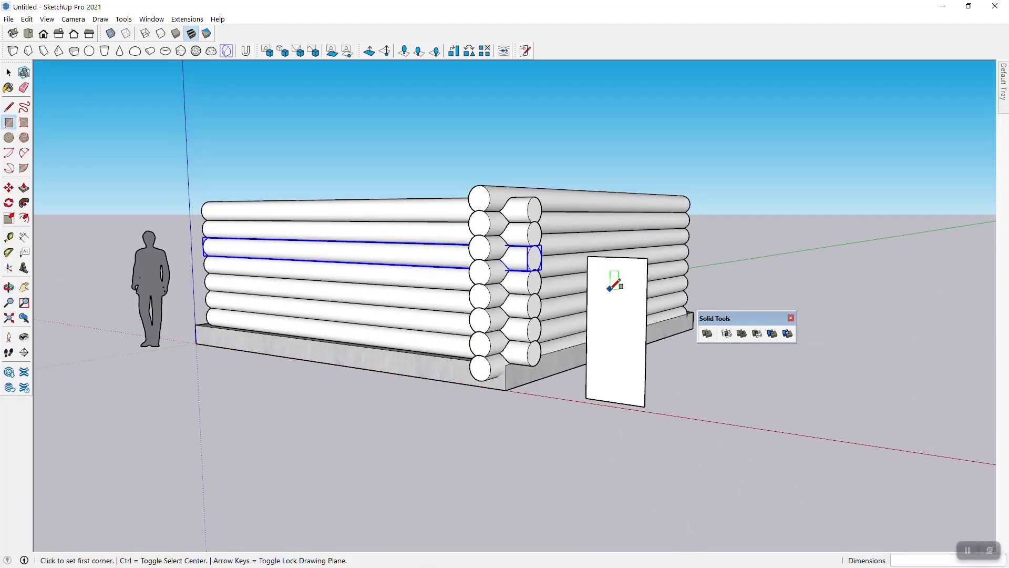
pyautogui.hotkey('ctrl', 'z')
# Step: Draw an upright rectangle 30" wide and 8' high near the red axis, beyond the slab's notched corner
pyautogui.press('o')
pyautogui.moveTo(608, 410); pyautogui.dragTo(666, 375)
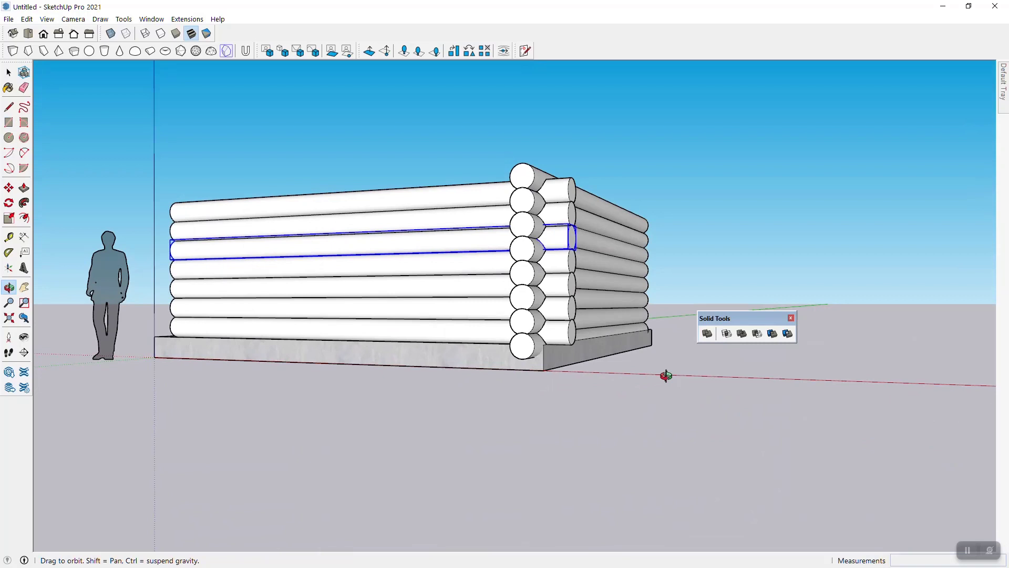
pyautogui.press('r')
pyautogui.click(662, 367)
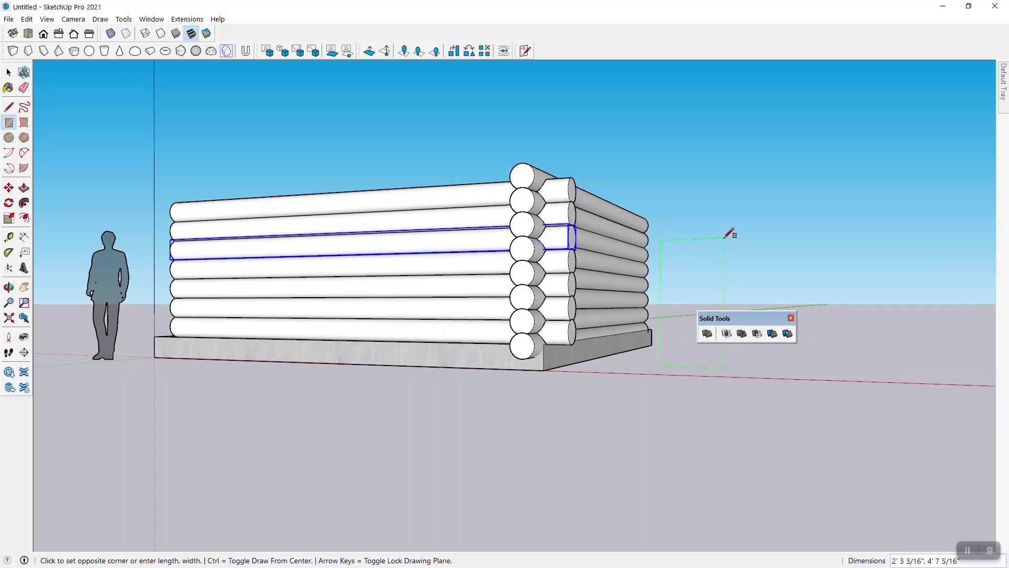
pyautogui.write("30,8'")
pyautogui.press('Return')
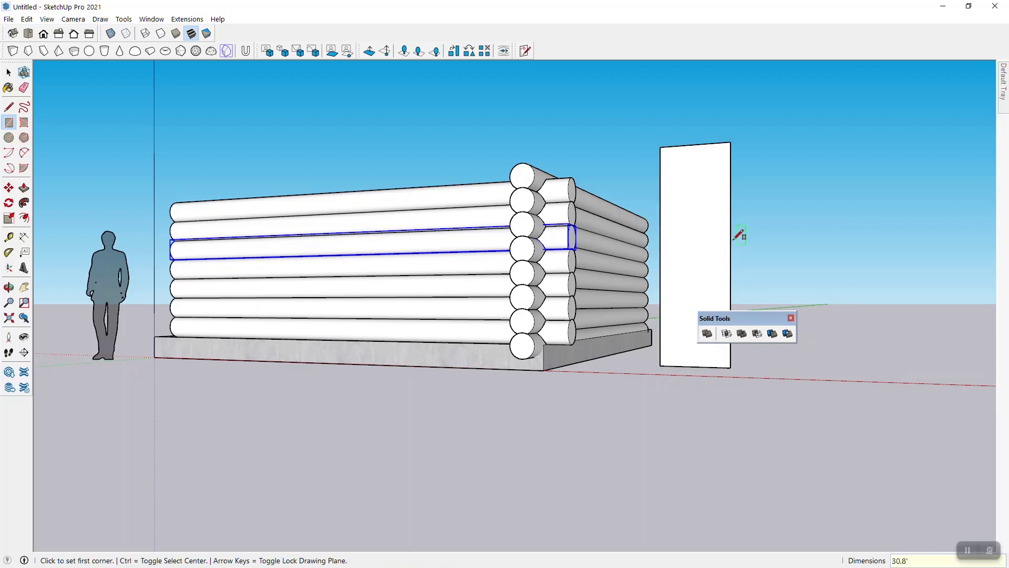
# Step: Move the upright rectangle's top edge straight down along the blue axis to shorten the panel below the log wall's height
pyautogui.moveTo(739, 230); pyautogui.dragTo(705, 208, button='middle')
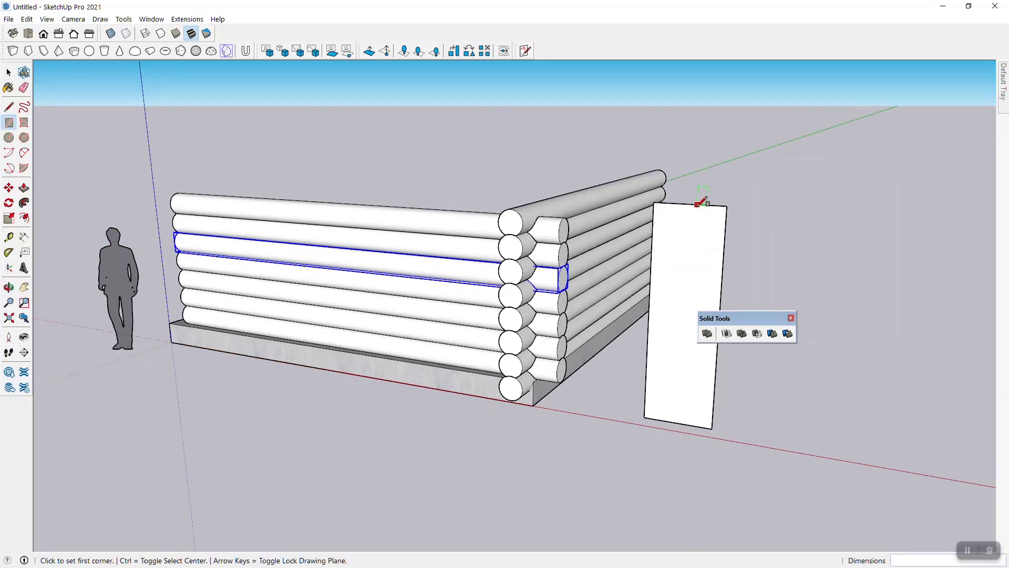
pyautogui.press('m')
pyautogui.click(705, 205)
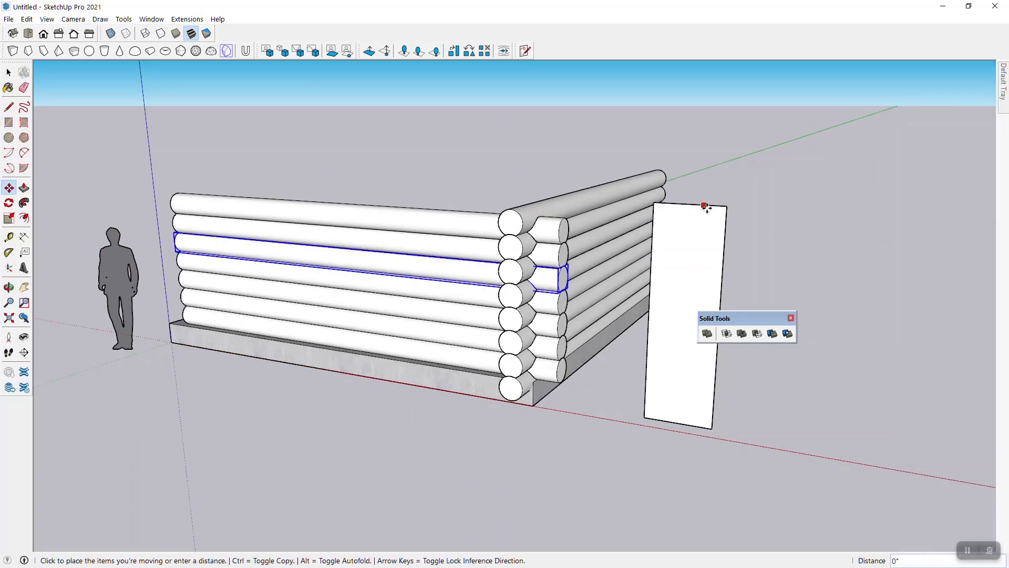
pyautogui.press('Escape')
pyautogui.click(707, 205)
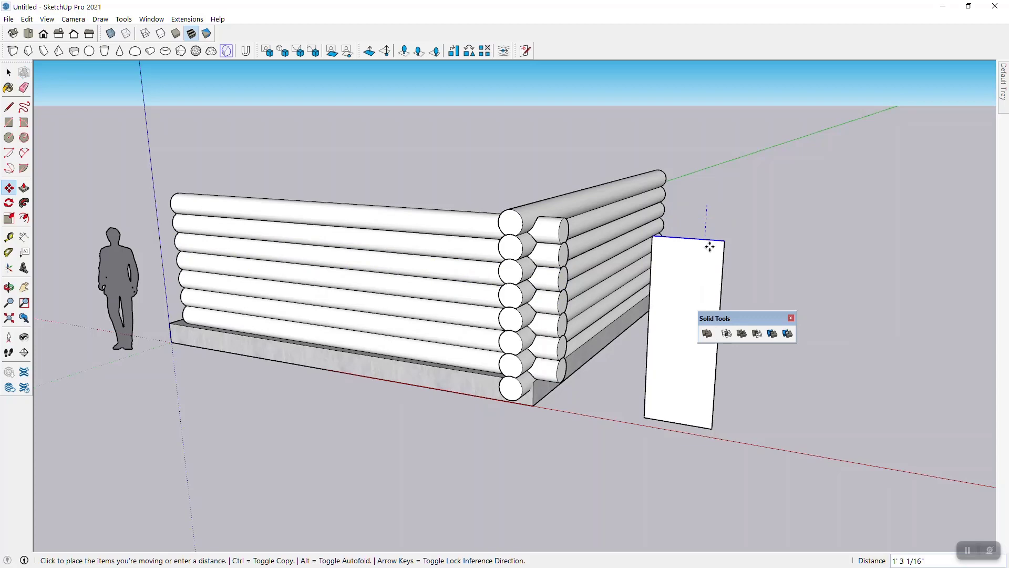
pyautogui.click(710, 261)
pyautogui.press('space')
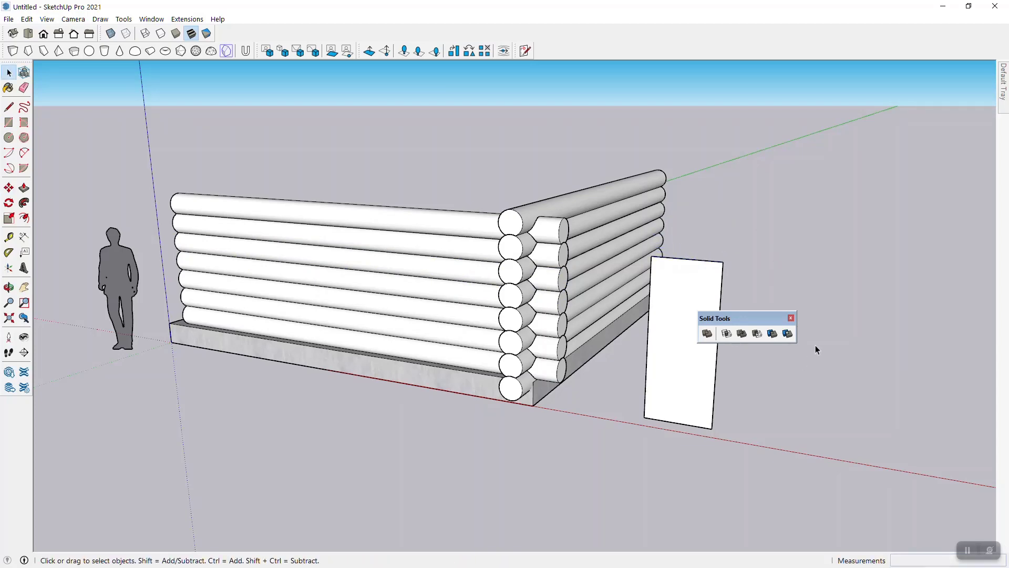
# Step: Push/Pull the upright rectangle 2' 3" along the green axis into a door-sized box
pyautogui.moveTo(815, 346); pyautogui.dragTo(550, 409, button='middle')
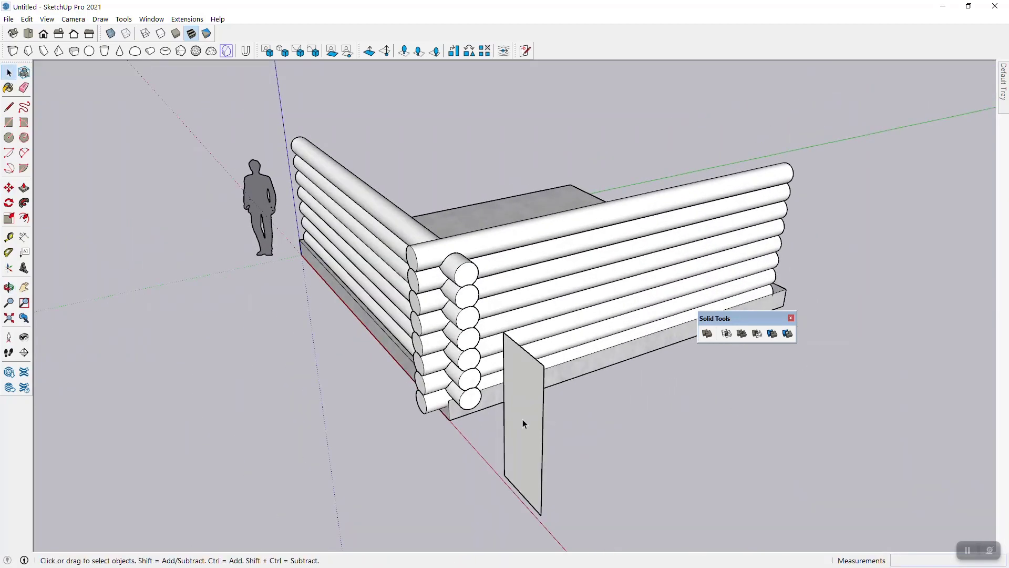
pyautogui.press('p')
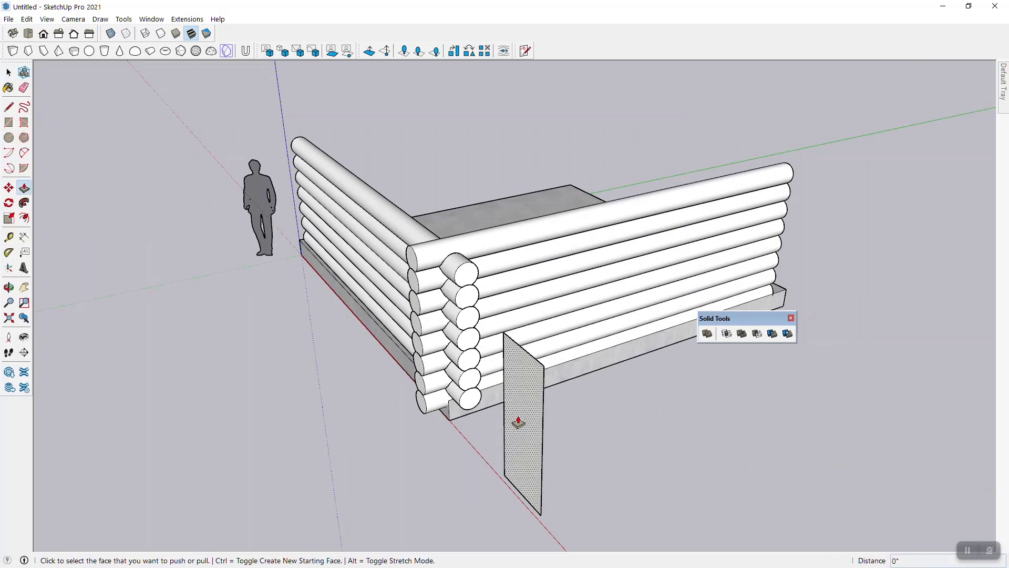
pyautogui.click(518, 419)
pyautogui.click(576, 412)
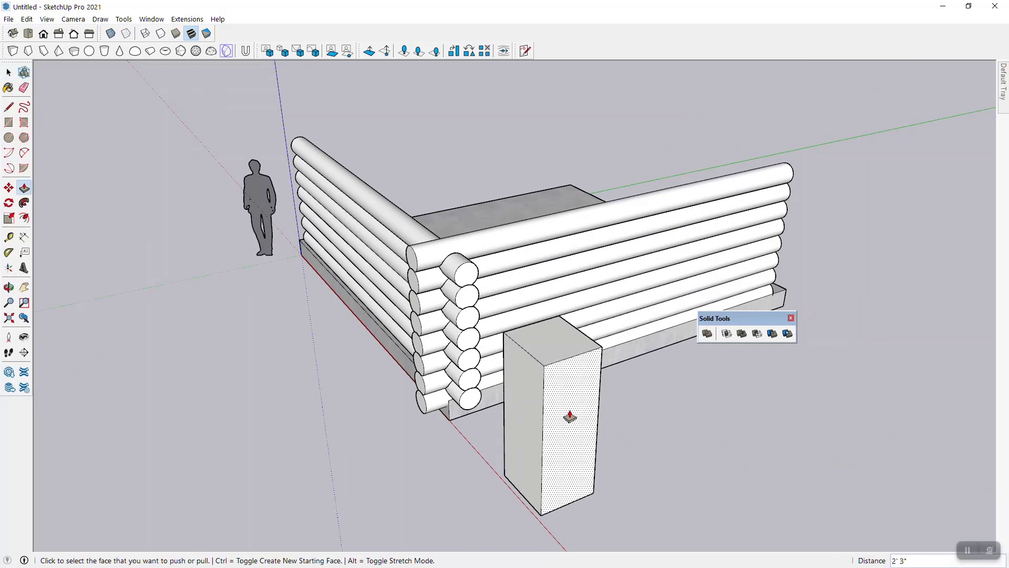
pyautogui.press('space')
# Step: Select all connected geometry of the door-sized box and make it a group
pyautogui.moveTo(399, 254); pyautogui.dragTo(639, 340, button='middle')
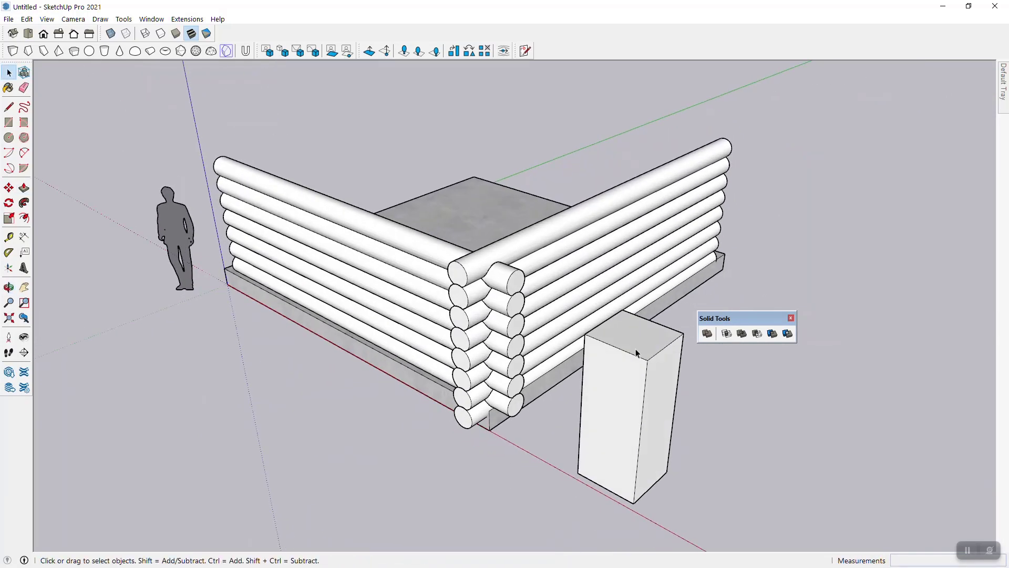
pyautogui.moveTo(532, 485); pyautogui.dragTo(581, 272, button='middle')
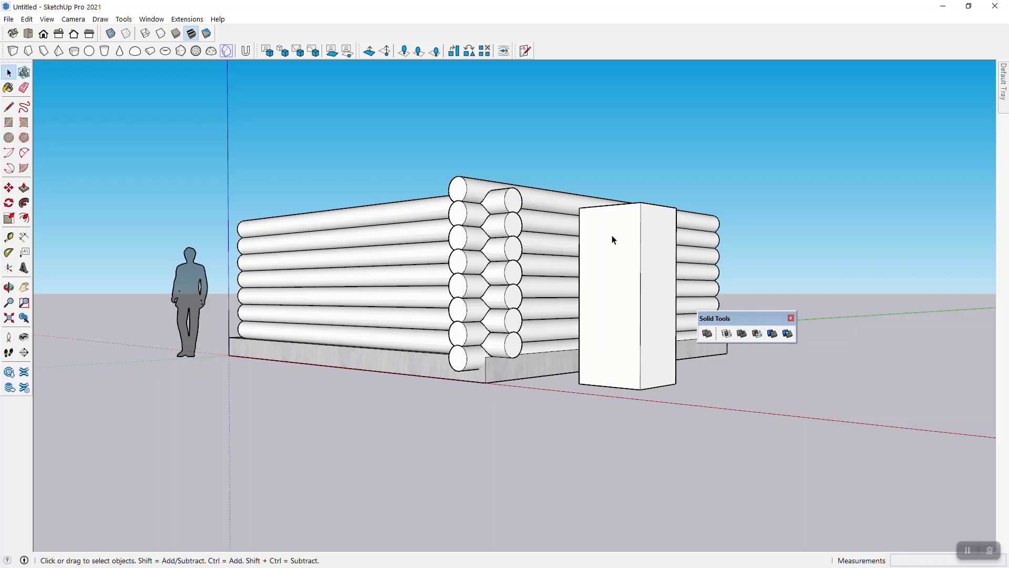
pyautogui.moveTo(612, 240); pyautogui.dragTo(601, 402, button='middle')
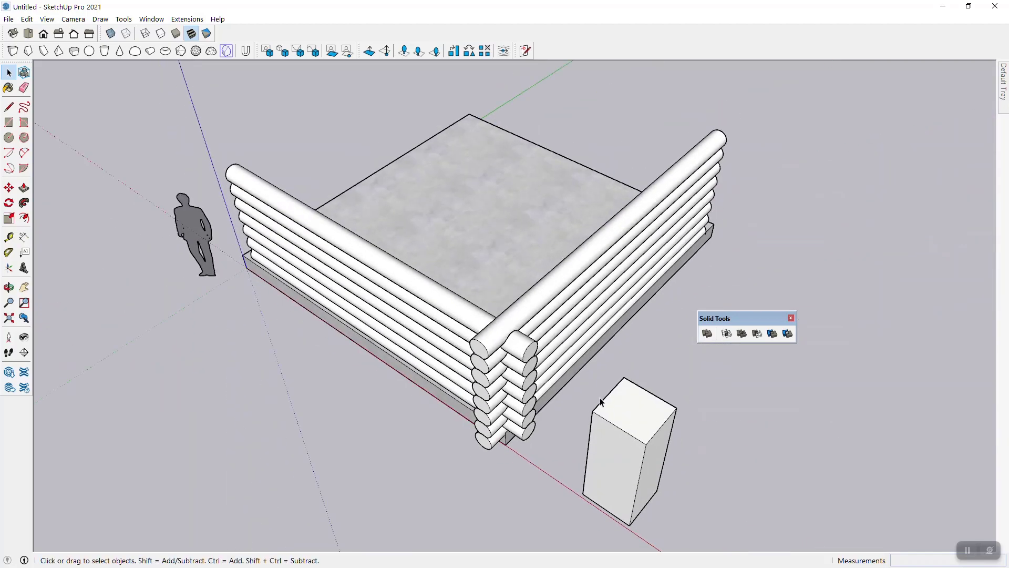
pyautogui.scroll(-1, 601, 402)
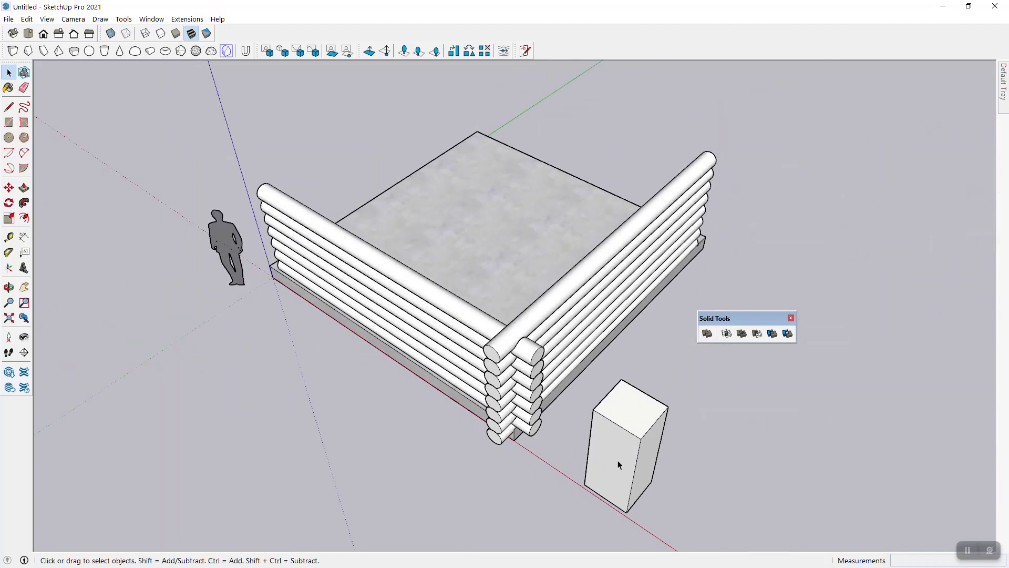
pyautogui.tripleClick(611, 457)
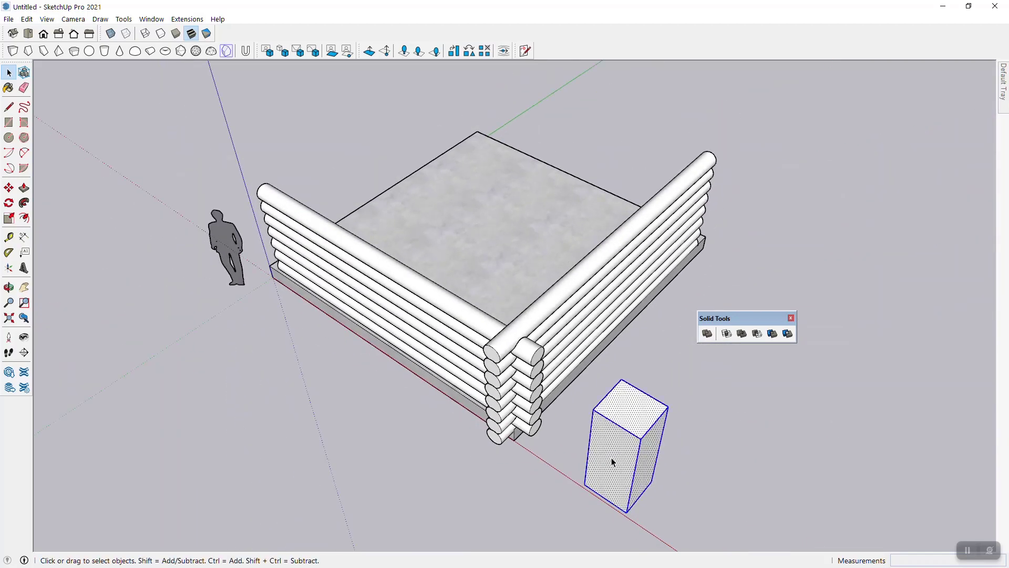
pyautogui.rightClick(611, 457)
pyautogui.click(655, 315)
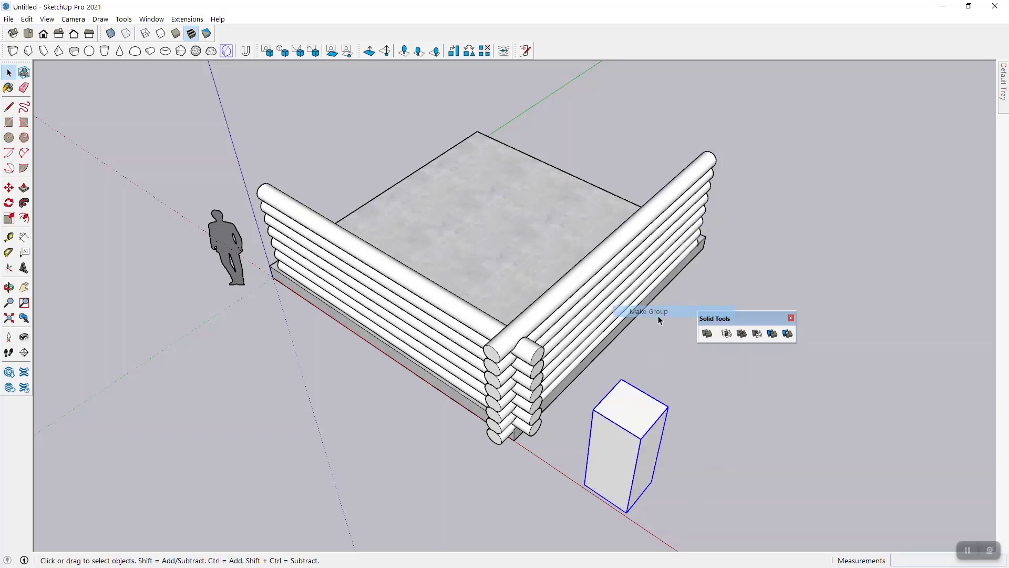
# Step: Move the box group by its lower front corner about 13' 11" onto the slab's edge, so it passes through the red-axis wall
pyautogui.press('m')
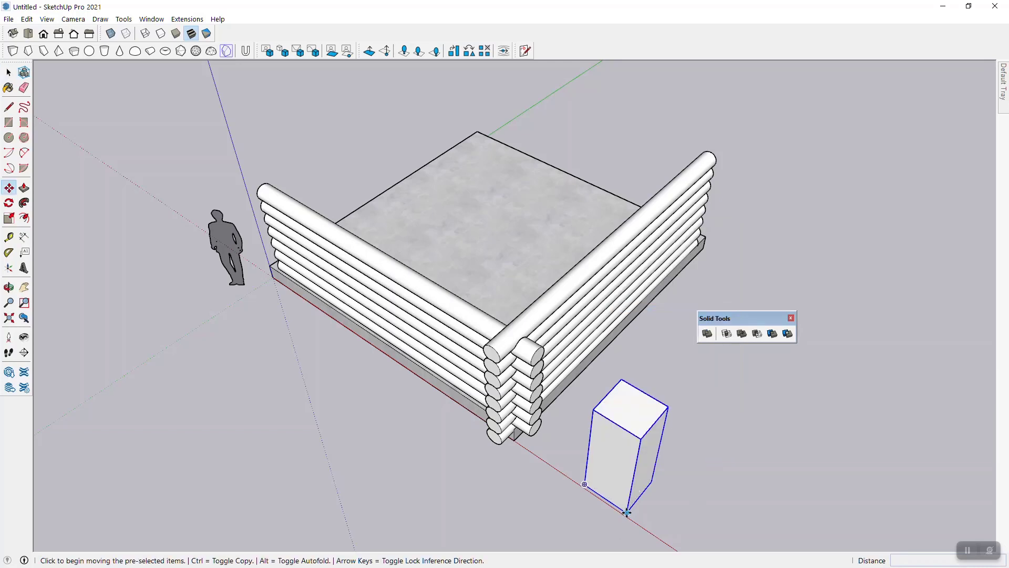
pyautogui.click(626, 512)
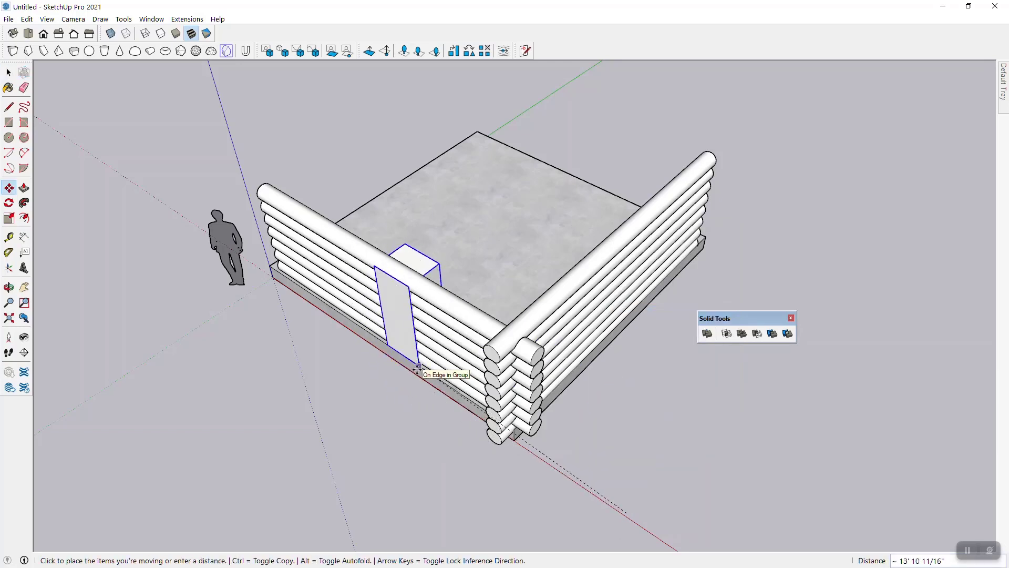
pyautogui.click(418, 367)
# Step: Open the box group from inside the cabin and draw a vertical line down its side face, between the inner corner and the logs
pyautogui.scroll(5, 402, 273)
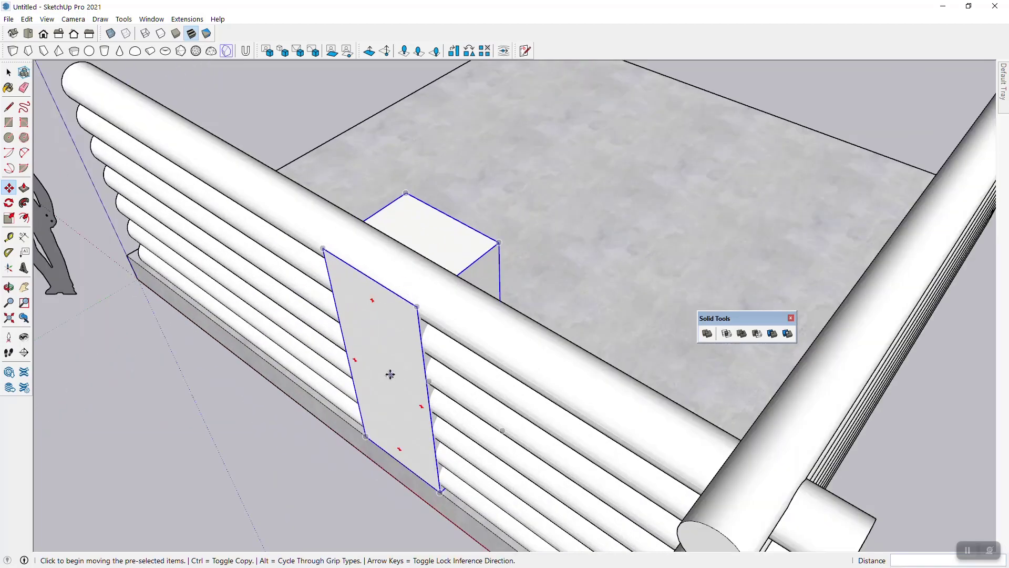
pyautogui.moveTo(390, 374); pyautogui.dragTo(401, 263, button='middle')
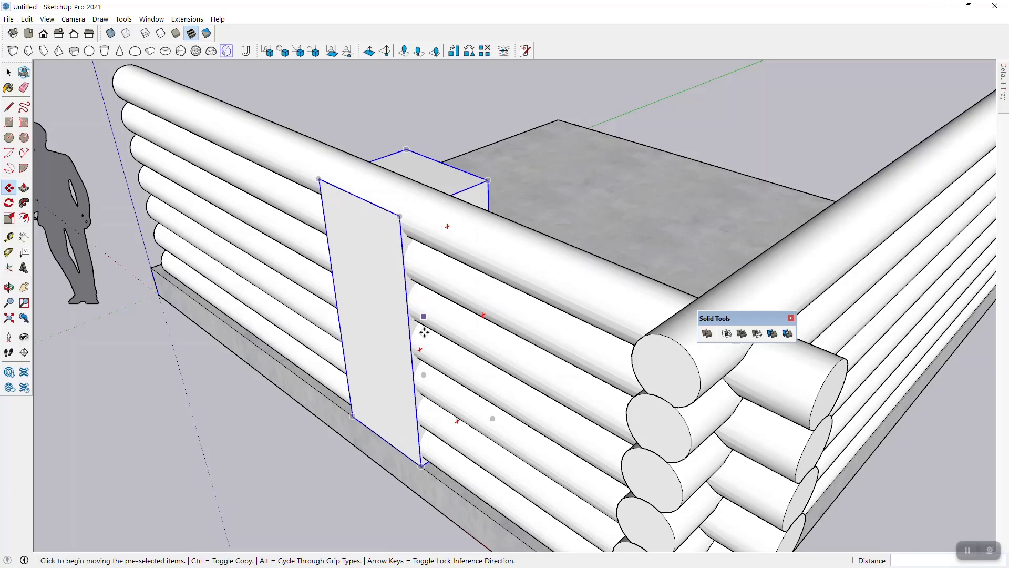
pyautogui.moveTo(421, 352)
pyautogui.moveTo(333, 273); pyautogui.dragTo(652, 249, button='middle')
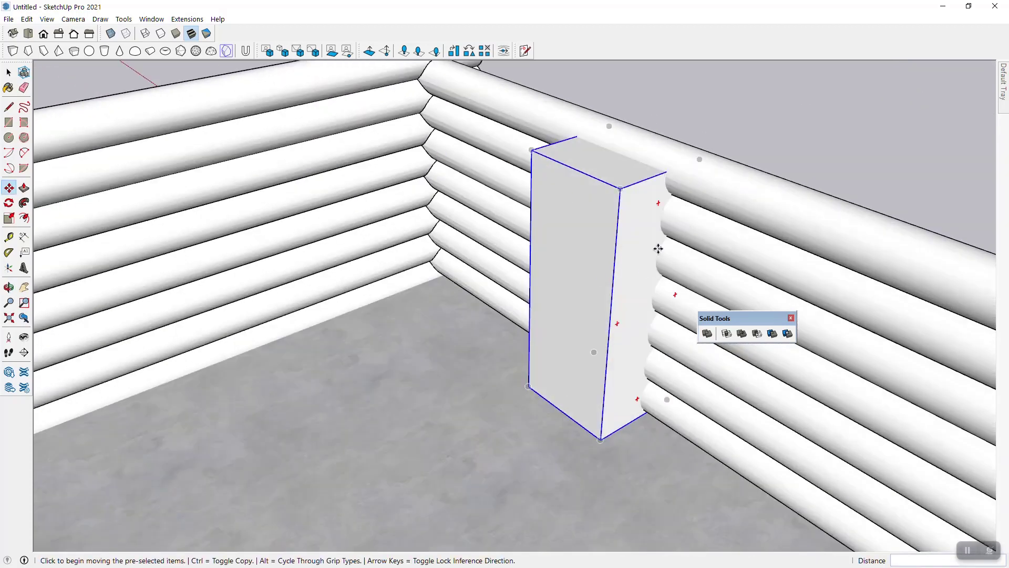
pyautogui.press('space')
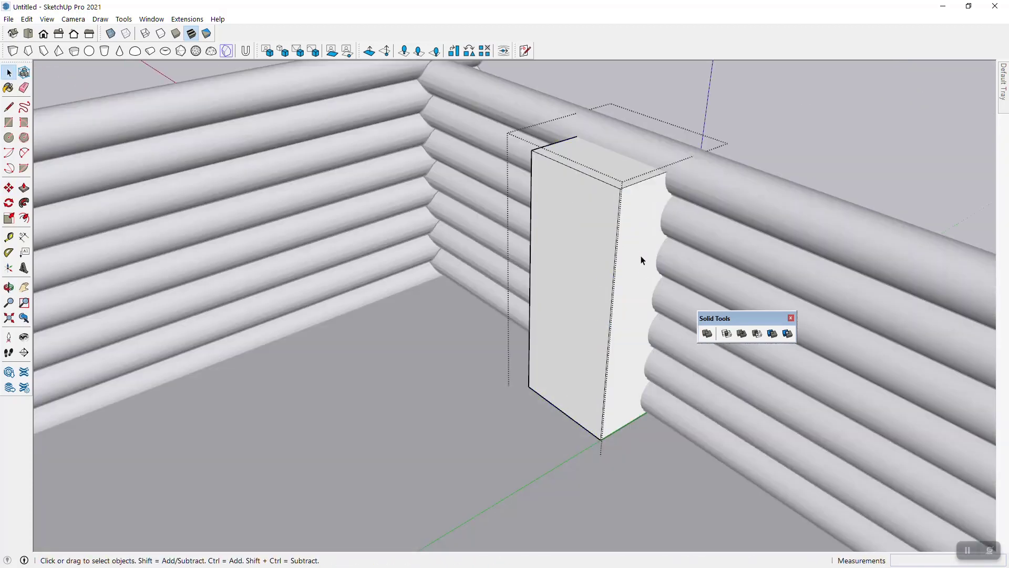
pyautogui.press('l')
pyautogui.click(641, 182)
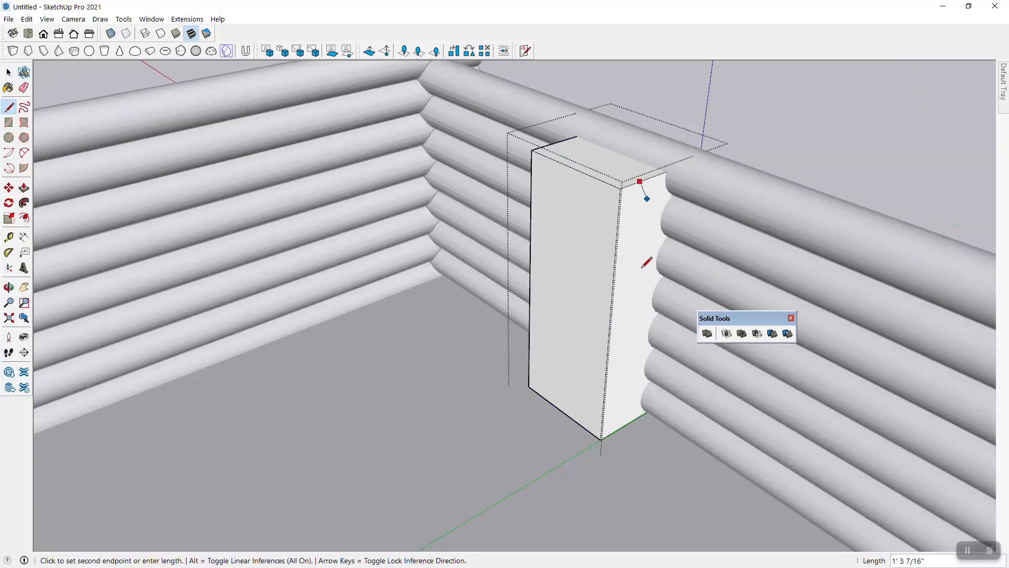
pyautogui.click(634, 419)
# Step: Move the box's inner vertical edge outward along the red axis to splay the side face, and close the group
pyautogui.press('m')
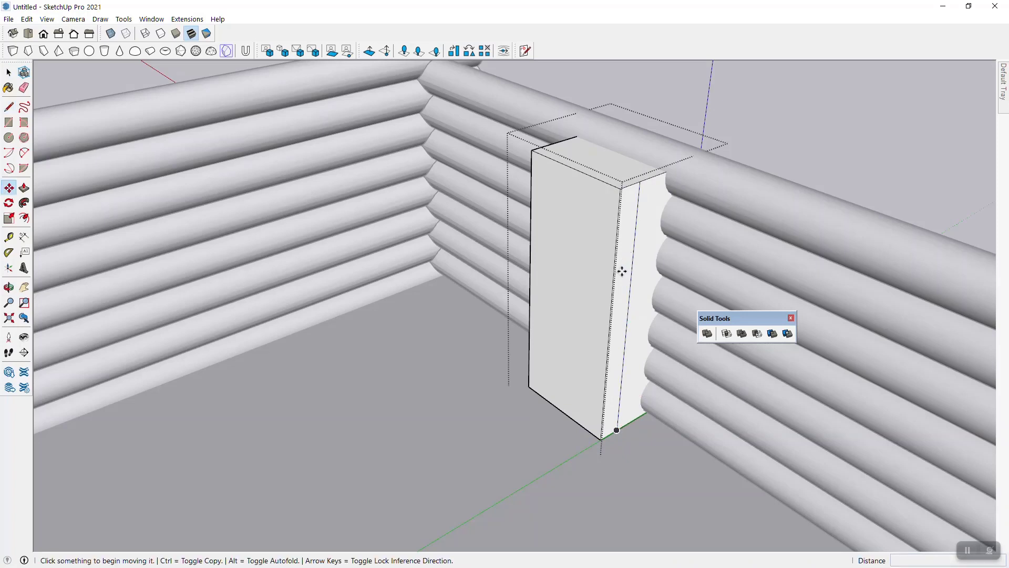
pyautogui.click(617, 238)
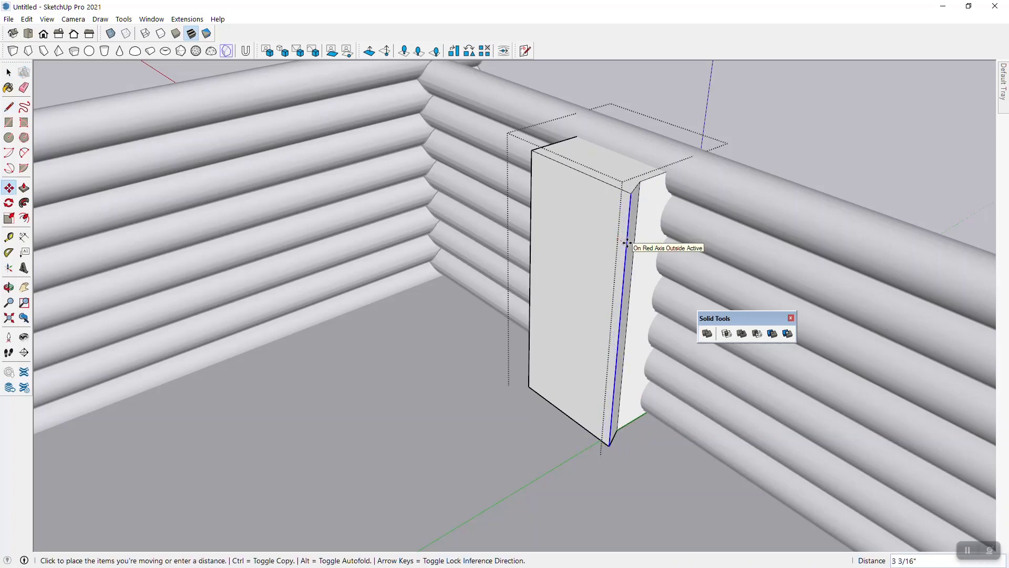
pyautogui.click(640, 243)
pyautogui.moveTo(653, 281); pyautogui.dragTo(592, 366, button='middle')
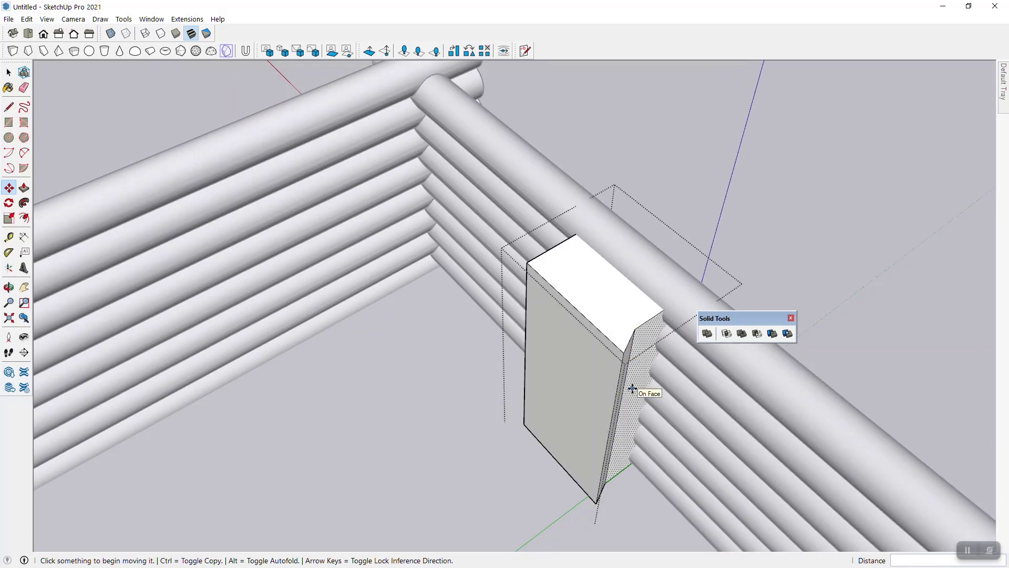
pyautogui.moveTo(672, 280); pyautogui.dragTo(657, 201, button='middle')
pyautogui.press('space')
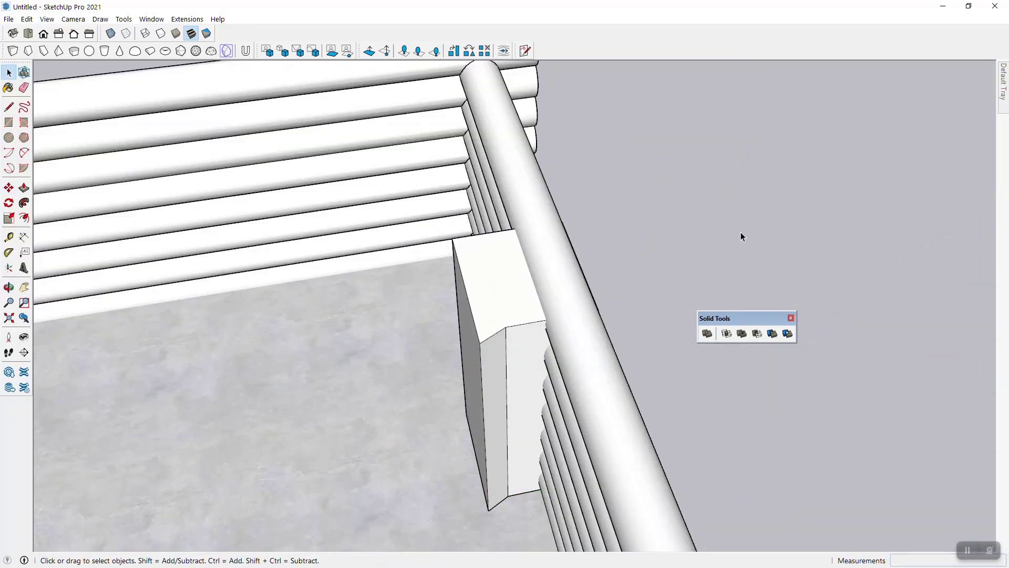
# Step: Try to trim the top log of the red-axis wall against the door-sized box group
pyautogui.moveTo(742, 236); pyautogui.dragTo(504, 237, button='middle')
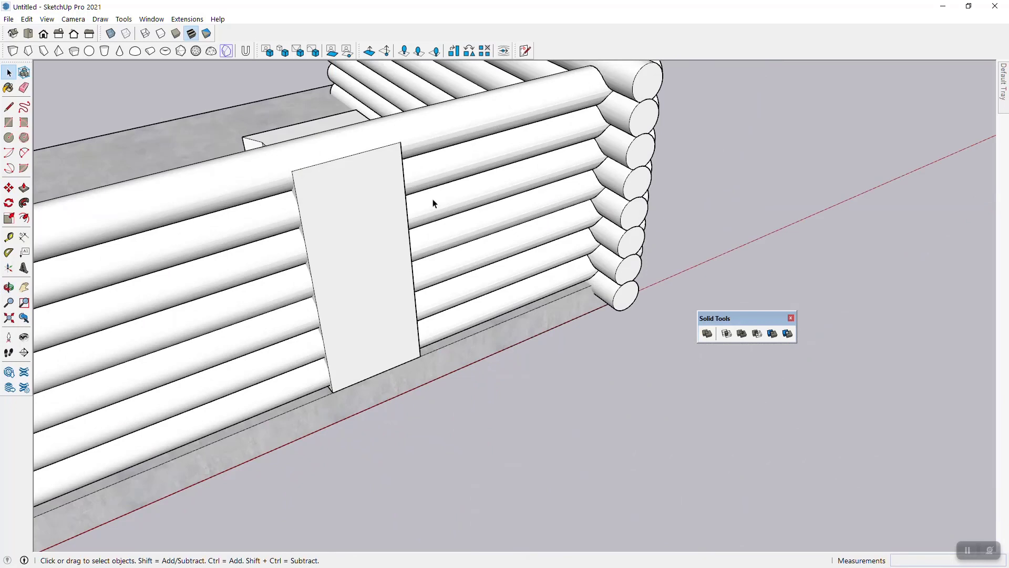
pyautogui.moveTo(459, 269); pyautogui.dragTo(385, 138, button='middle')
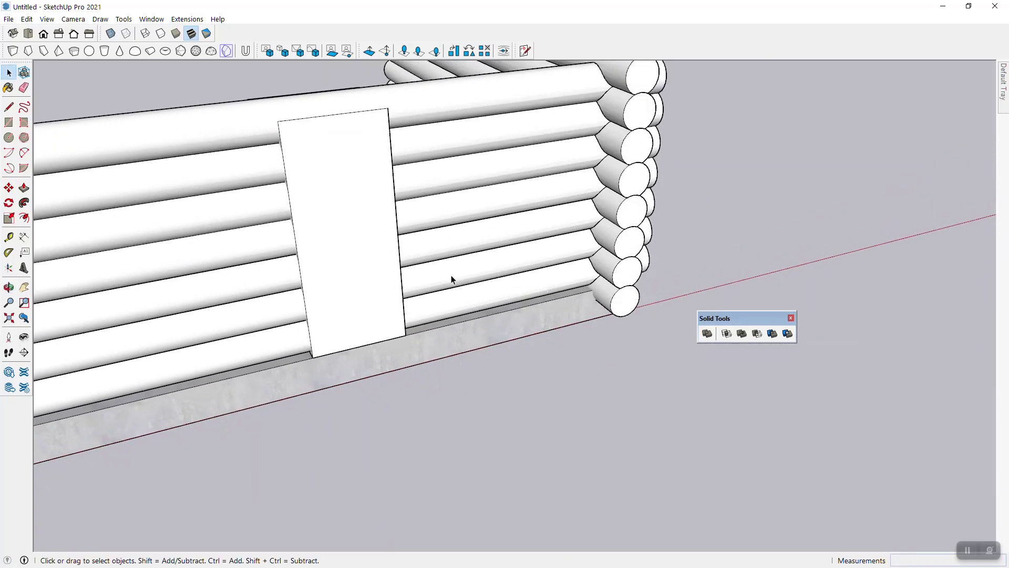
pyautogui.scroll(-2, 361, 251)
pyautogui.moveTo(318, 157); pyautogui.dragTo(351, 174, button='middle')
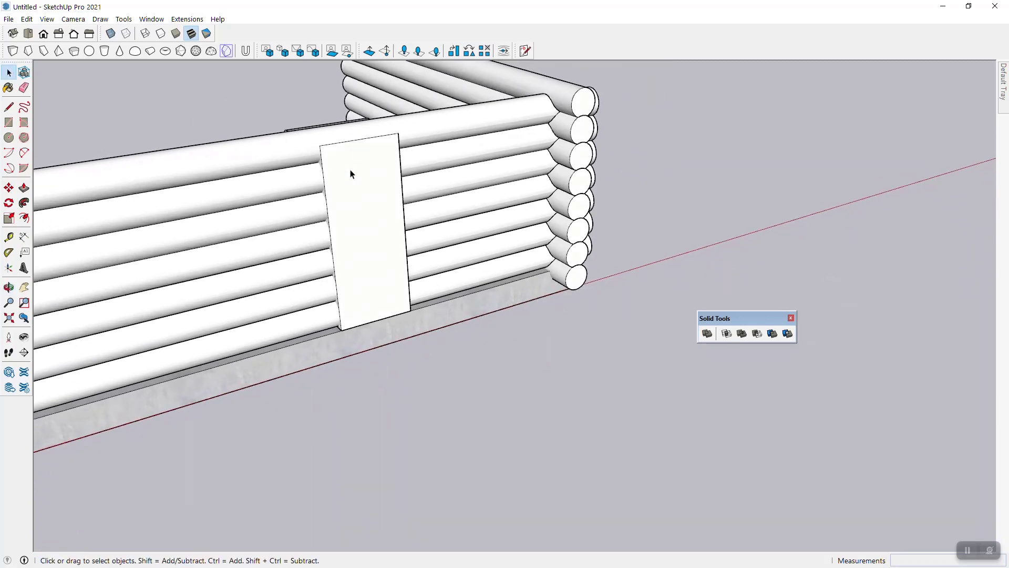
pyautogui.click(351, 174)
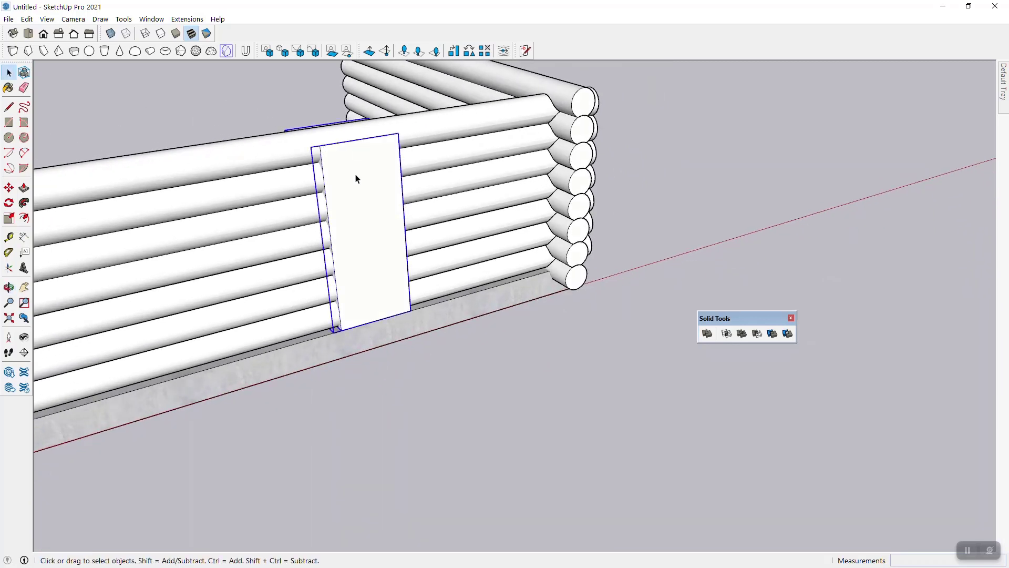
pyautogui.scroll(-3, 367, 158)
pyautogui.scroll(5, 444, 198)
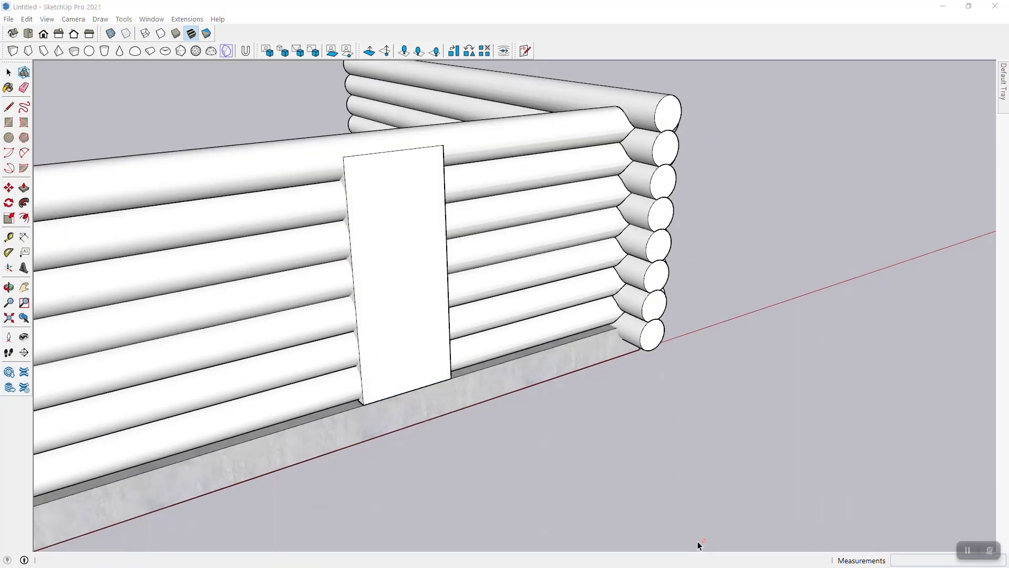
pyautogui.click(378, 262)
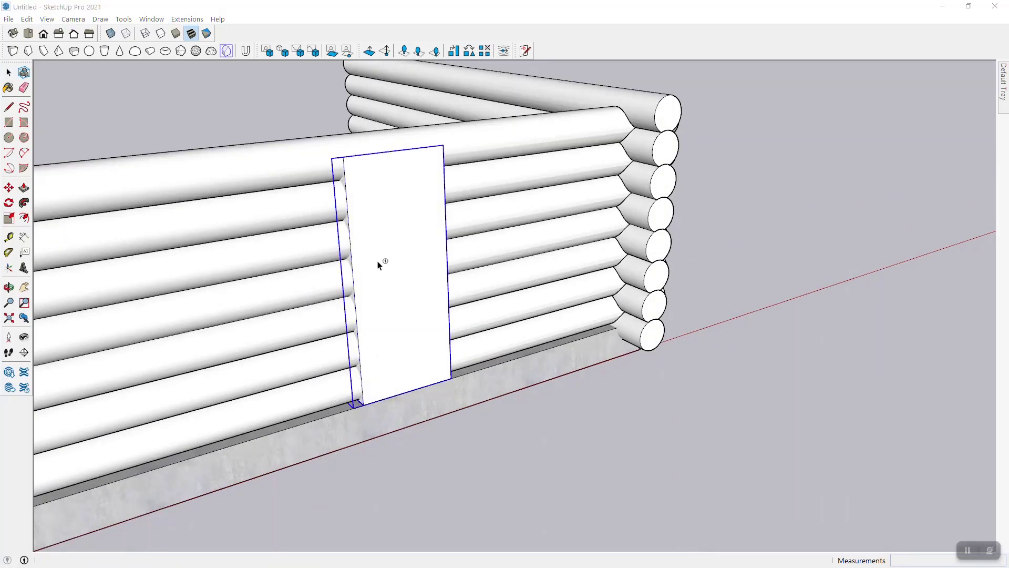
pyautogui.click(310, 178)
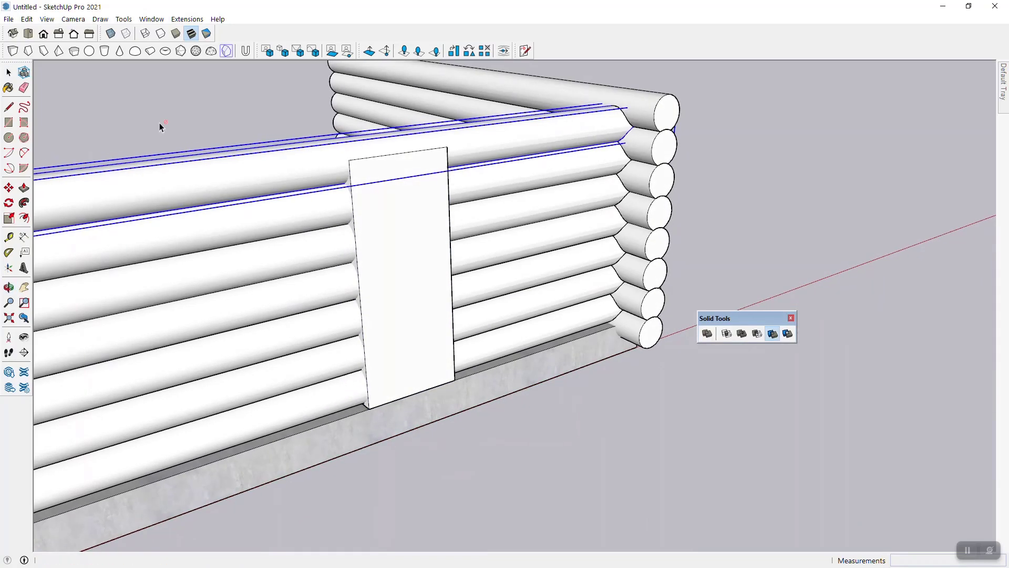
pyautogui.click(157, 128)
# Step: Open the box group and Push/Pull its outer face outward about 1' 3/4" beyond the logs
pyautogui.moveTo(231, 124); pyautogui.dragTo(412, 205, button='middle')
pyautogui.scroll(5, 462, 203)
pyautogui.scroll(-2, 405, 217)
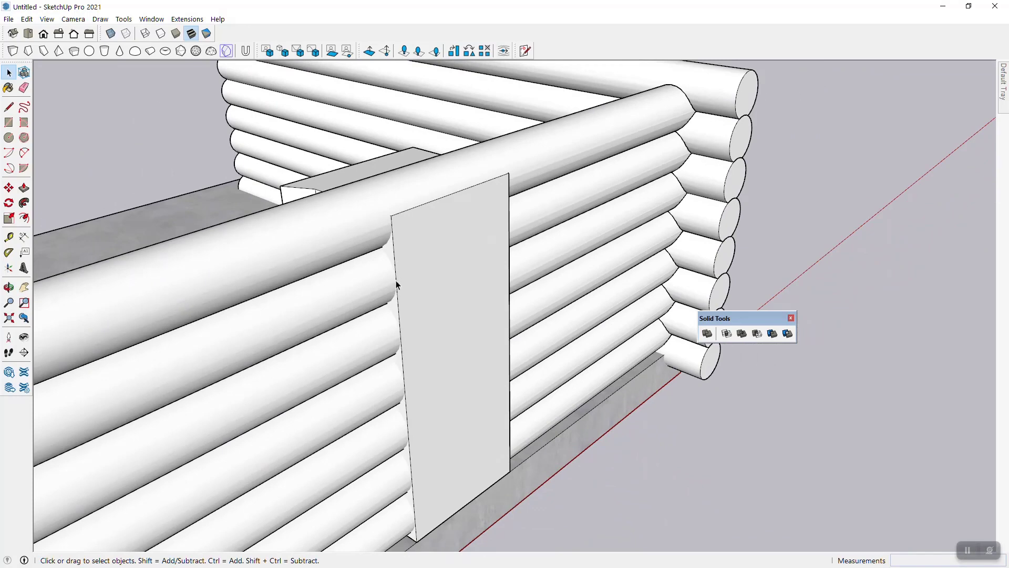
pyautogui.scroll(-3, 428, 284)
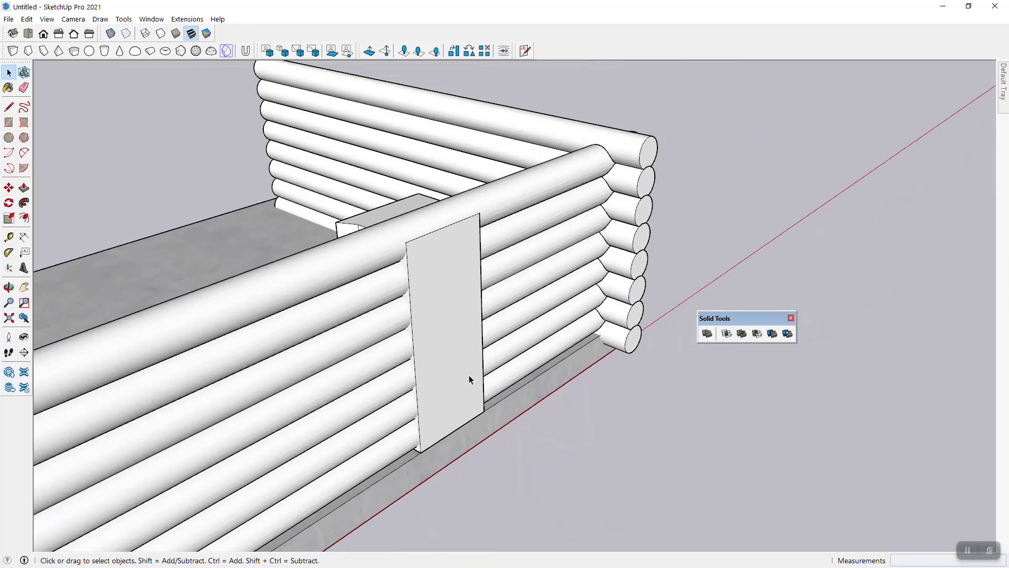
pyautogui.moveTo(469, 374); pyautogui.dragTo(408, 281, button='middle')
pyautogui.click(466, 283)
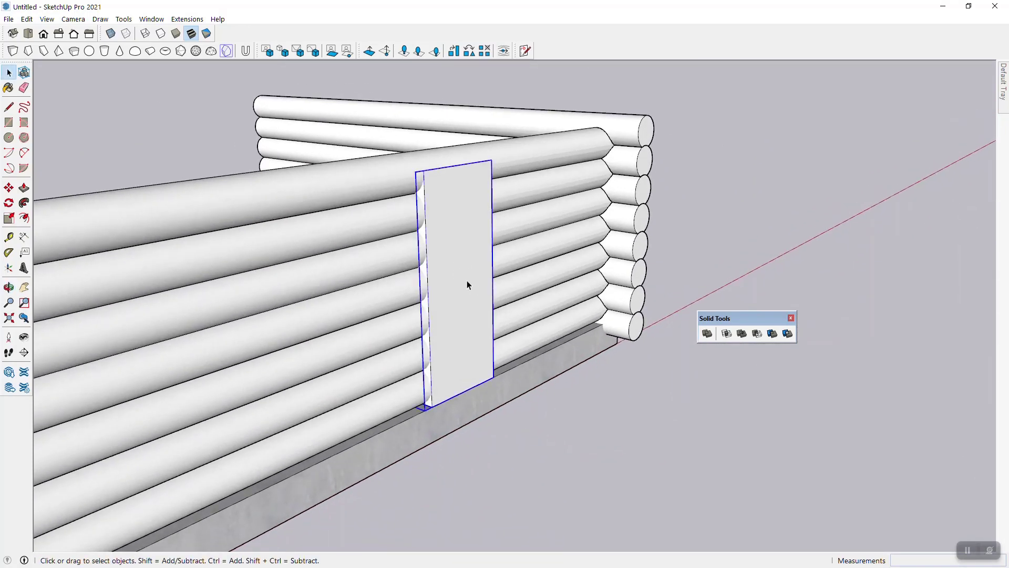
pyautogui.doubleClick(457, 276)
pyautogui.press('p')
pyautogui.click(457, 278)
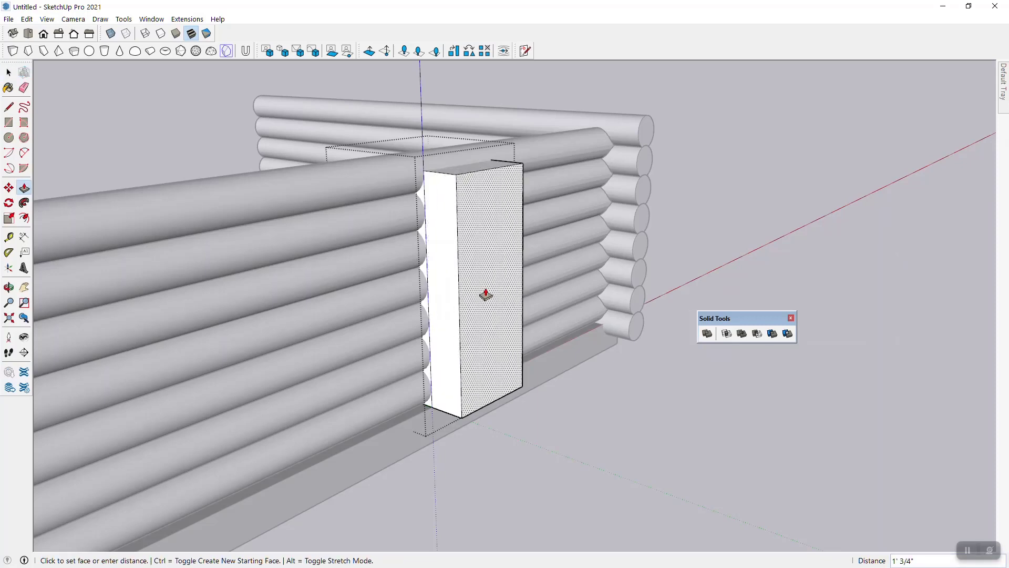
pyautogui.click(484, 295)
pyautogui.click(466, 172)
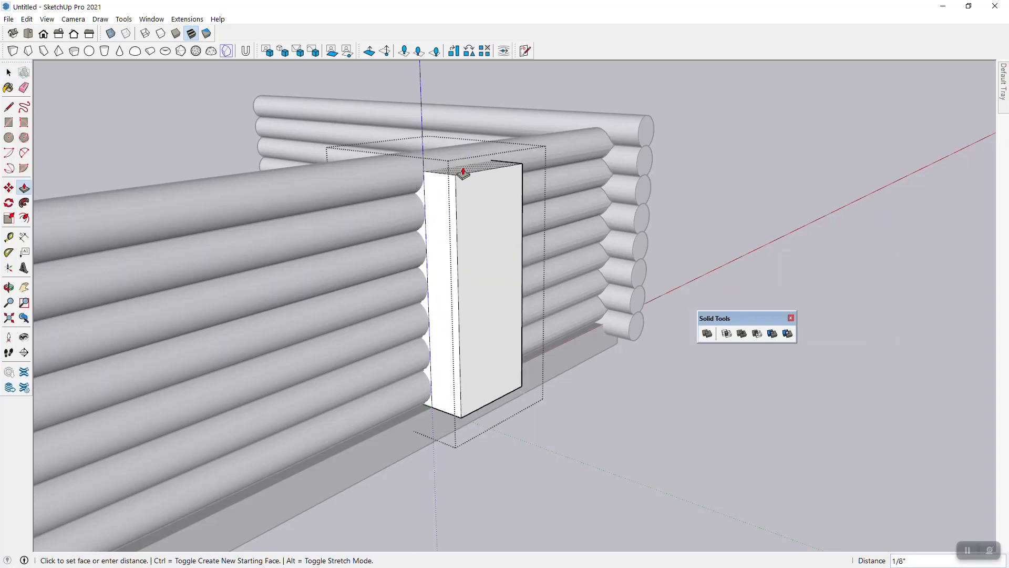
pyautogui.press('Escape')
# Step: Push/Pull the box's bottom face down about 4 3/16" and close the group
pyautogui.moveTo(457, 396); pyautogui.dragTo(485, 206, button='middle')
pyautogui.click(500, 232)
pyautogui.click(545, 226)
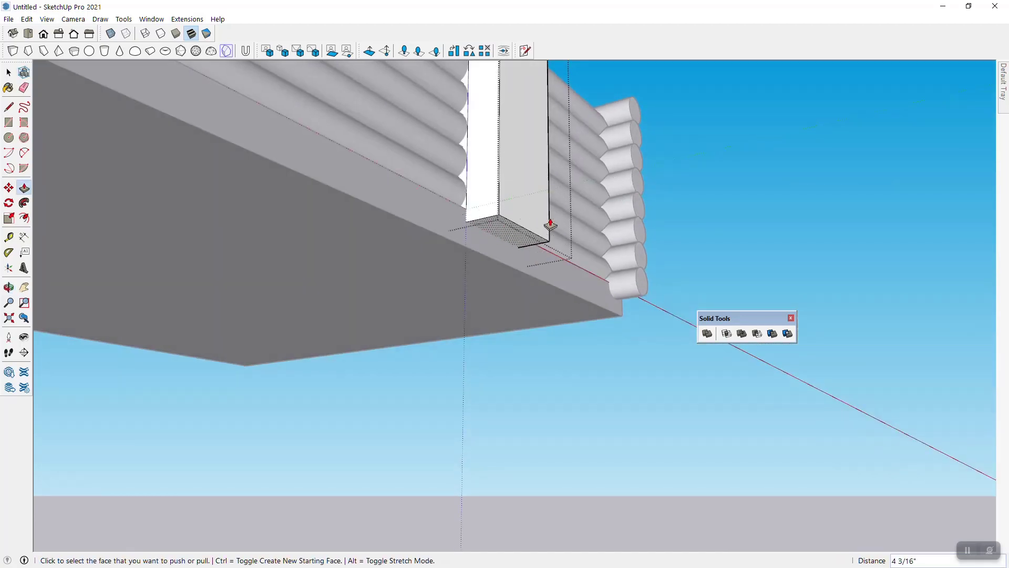
pyautogui.moveTo(546, 225); pyautogui.dragTo(462, 225, button='middle')
pyautogui.press('space')
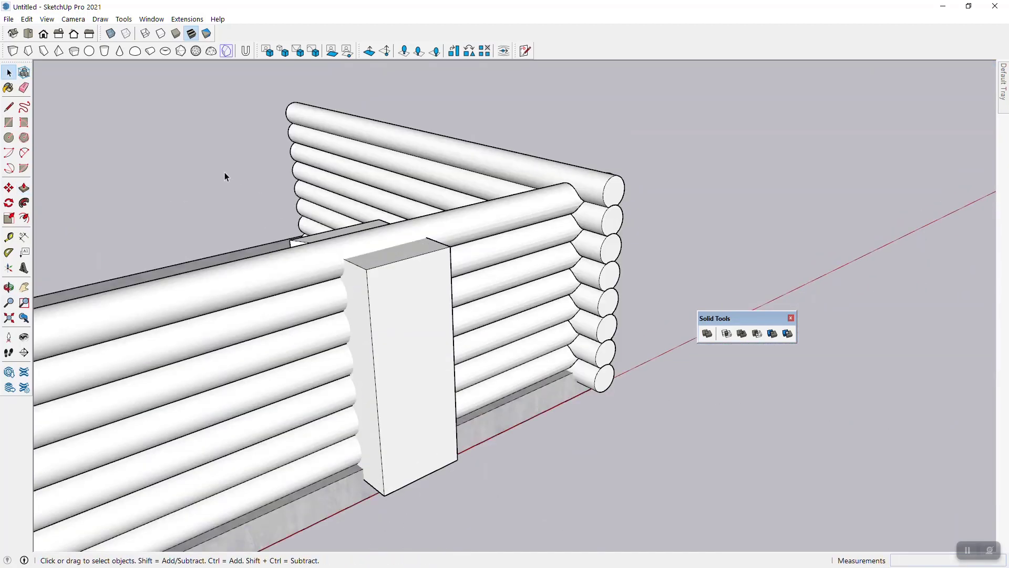
# Step: Trim the red-axis wall's logs one by one with the box group as the cutter, and delete the box to open the doorway
pyautogui.moveTo(413, 252); pyautogui.dragTo(466, 261, button='middle')
pyautogui.click(466, 262)
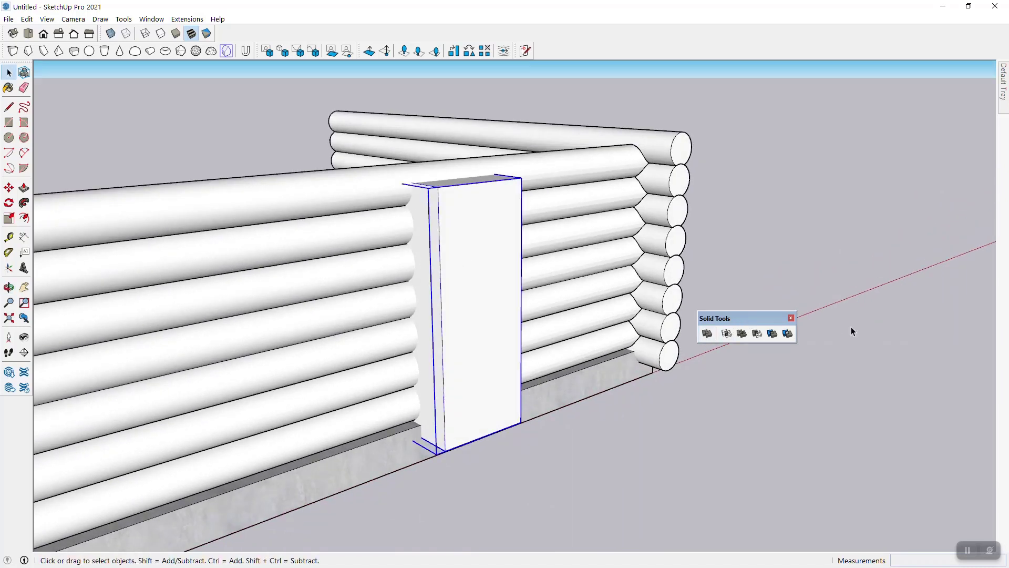
pyautogui.click(713, 409)
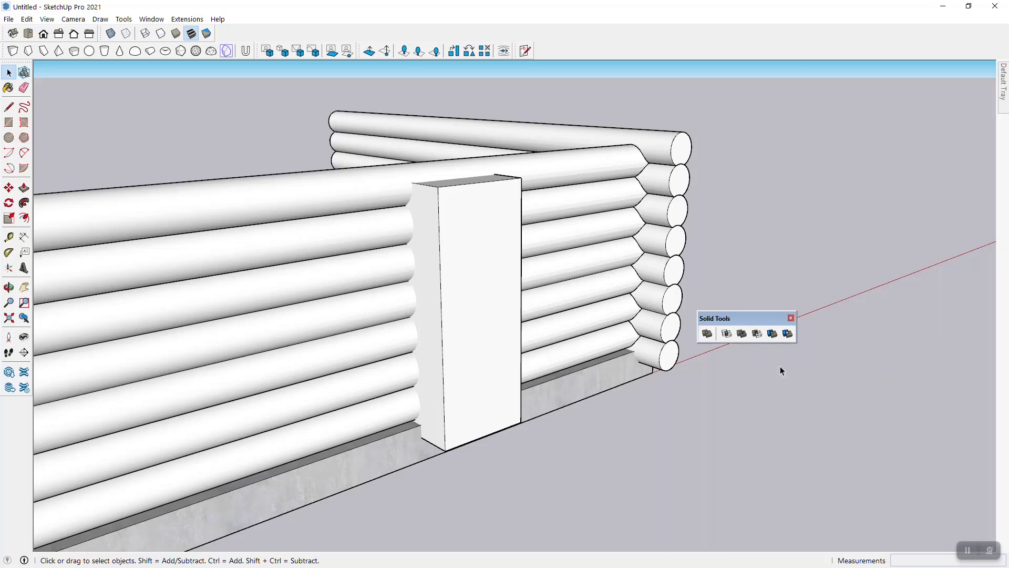
pyautogui.click(773, 335)
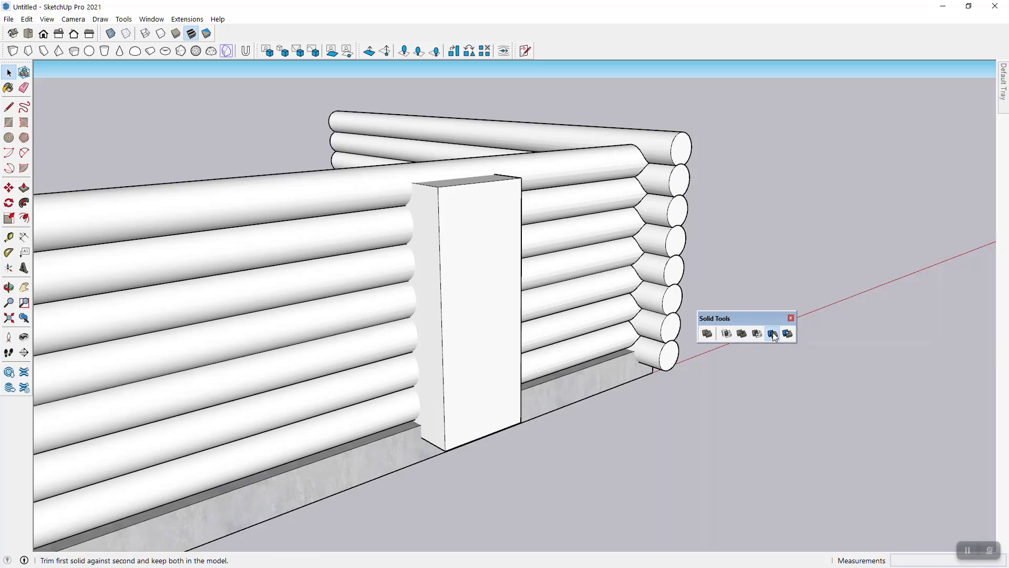
pyautogui.click(466, 313)
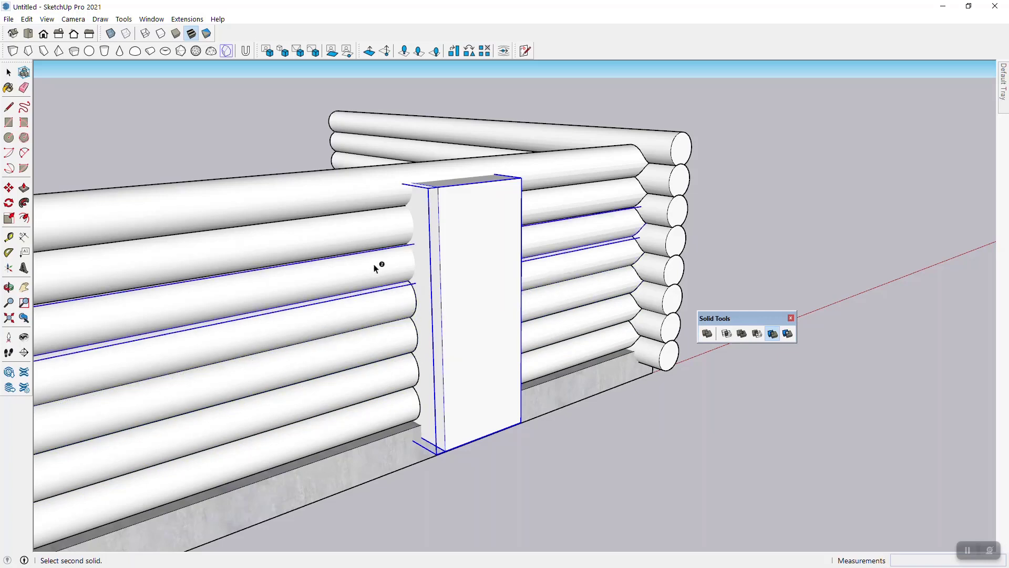
pyautogui.click(367, 196)
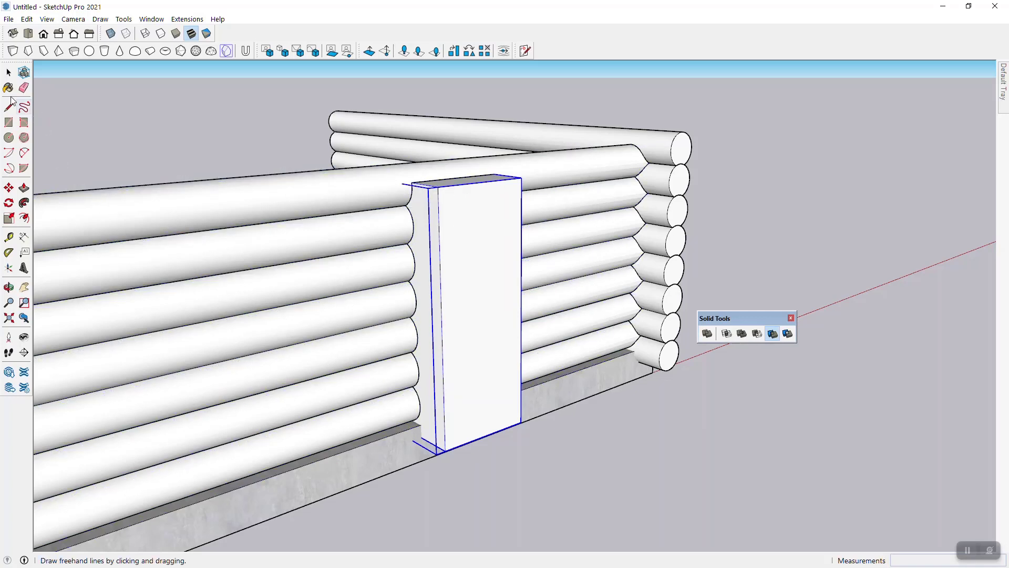
pyautogui.click(8, 72)
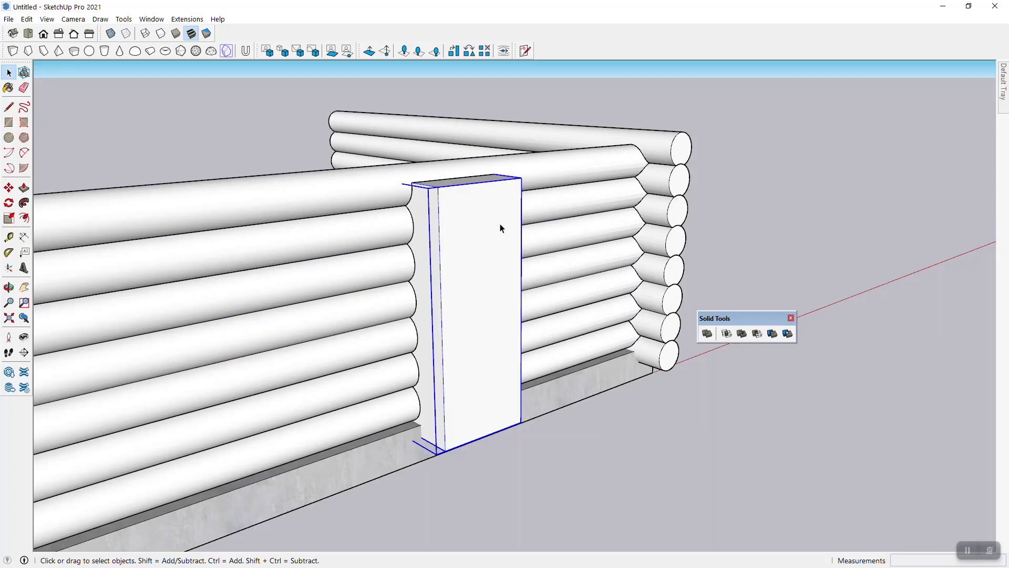
pyautogui.press('Delete')
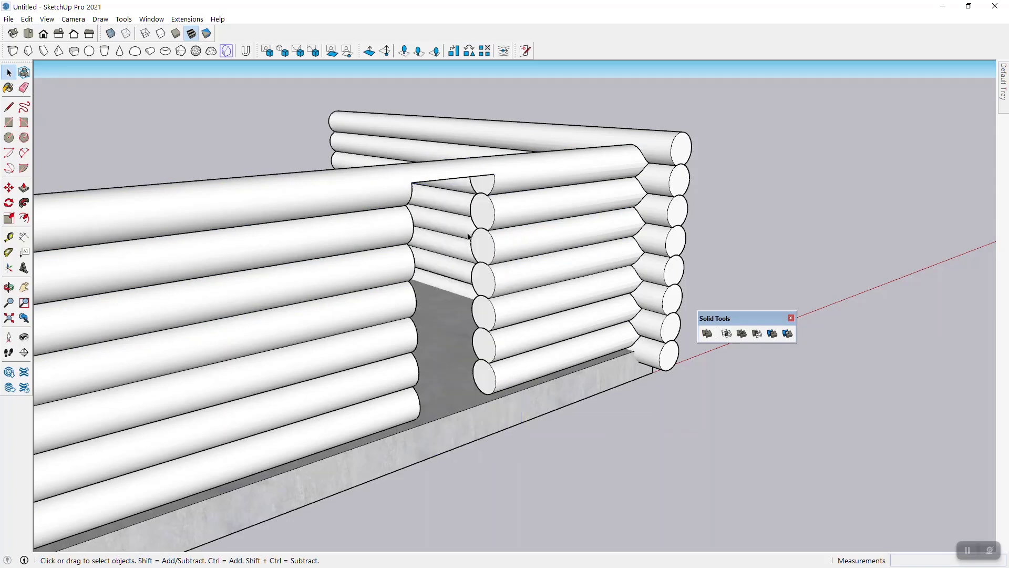
# Step: Examine the cut log ends around the door opening and the notched corner from inside and outside angles
pyautogui.moveTo(501, 319); pyautogui.dragTo(385, 98, button='middle')
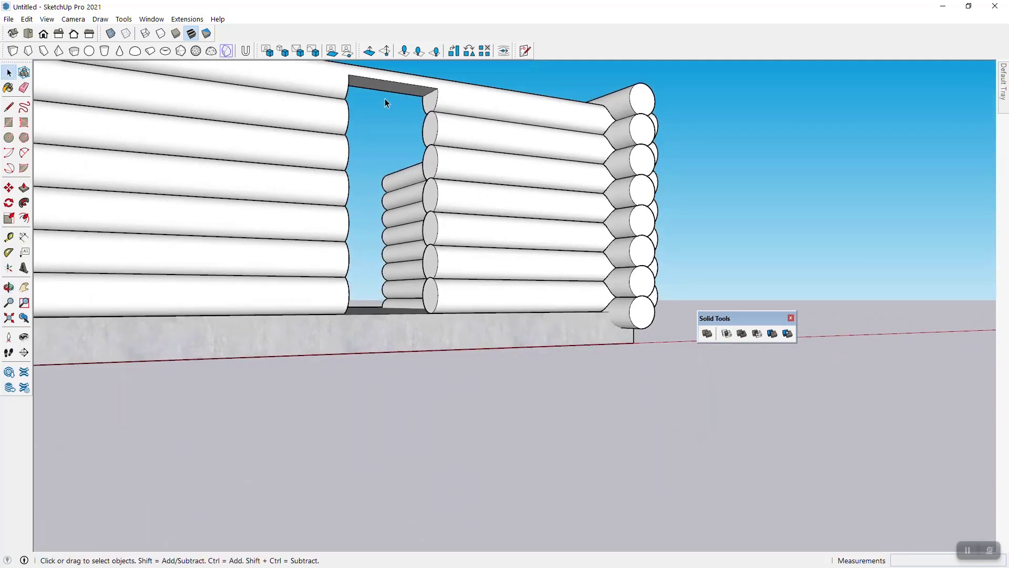
pyautogui.scroll(5, 380, 99)
pyautogui.scroll(-4, 542, 231)
pyautogui.moveTo(545, 228); pyautogui.dragTo(571, 220, button='middle')
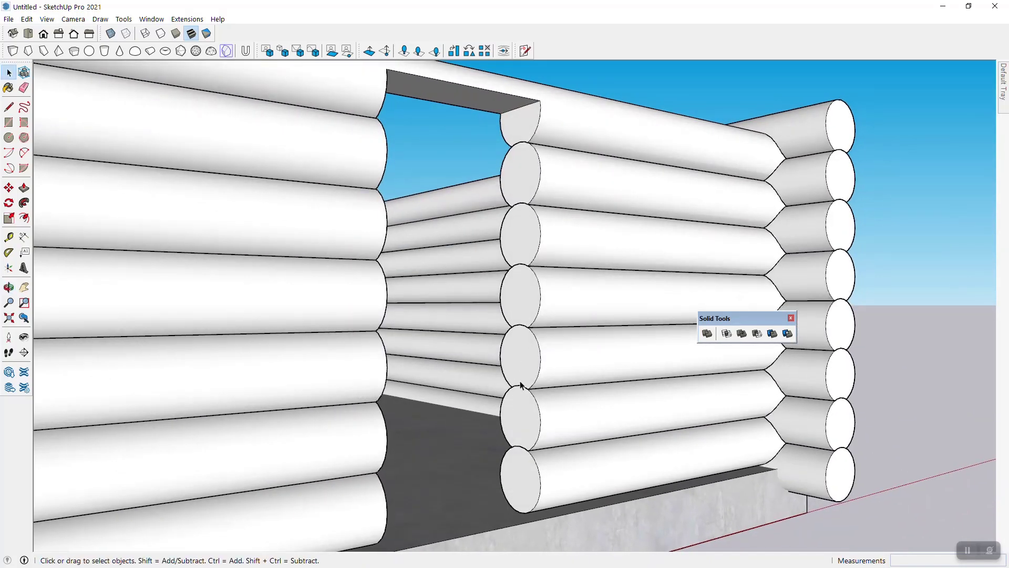
pyautogui.moveTo(519, 293); pyautogui.dragTo(491, 489, button='middle')
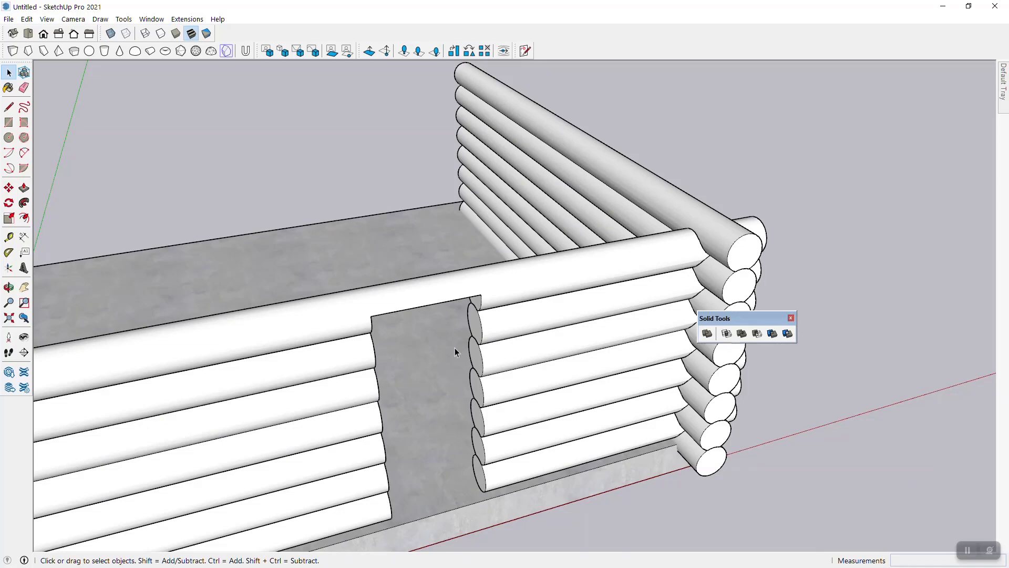
pyautogui.moveTo(455, 349); pyautogui.dragTo(480, 235, button='middle')
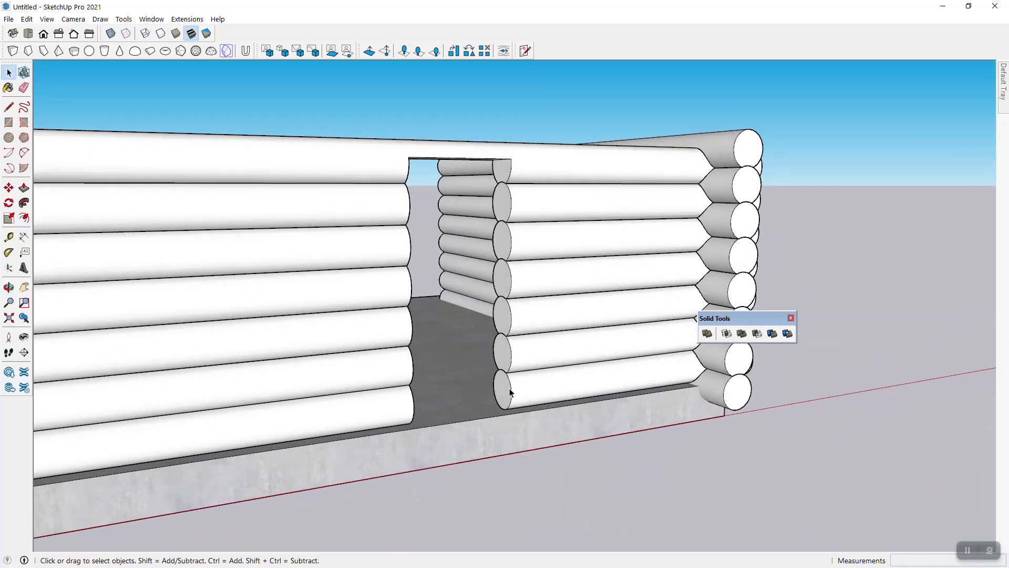
pyautogui.scroll(2, 510, 391)
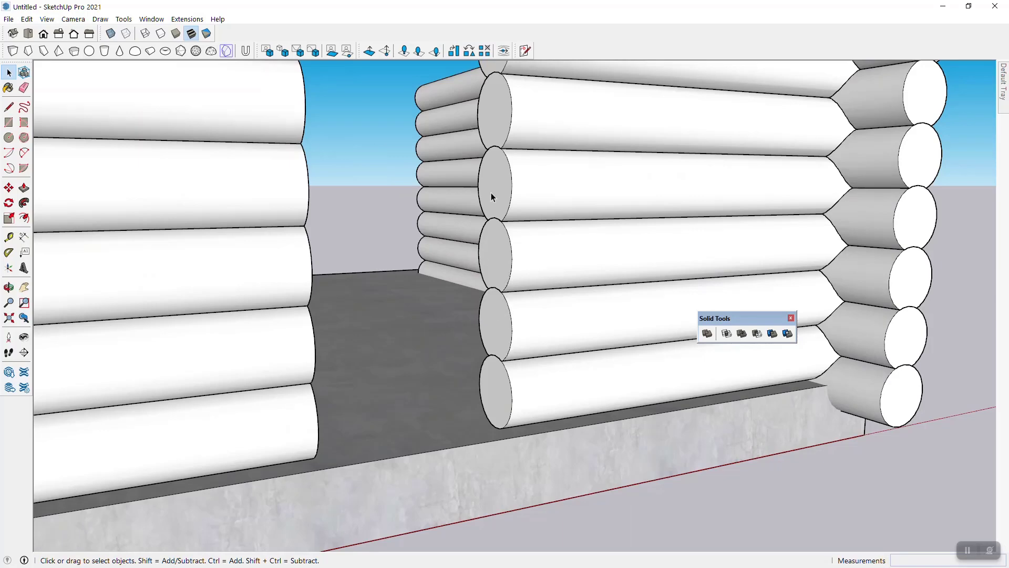
pyautogui.scroll(-3, 538, 277)
pyautogui.moveTo(597, 270); pyautogui.dragTo(310, 242, button='middle')
pyautogui.scroll(-5, 294, 251)
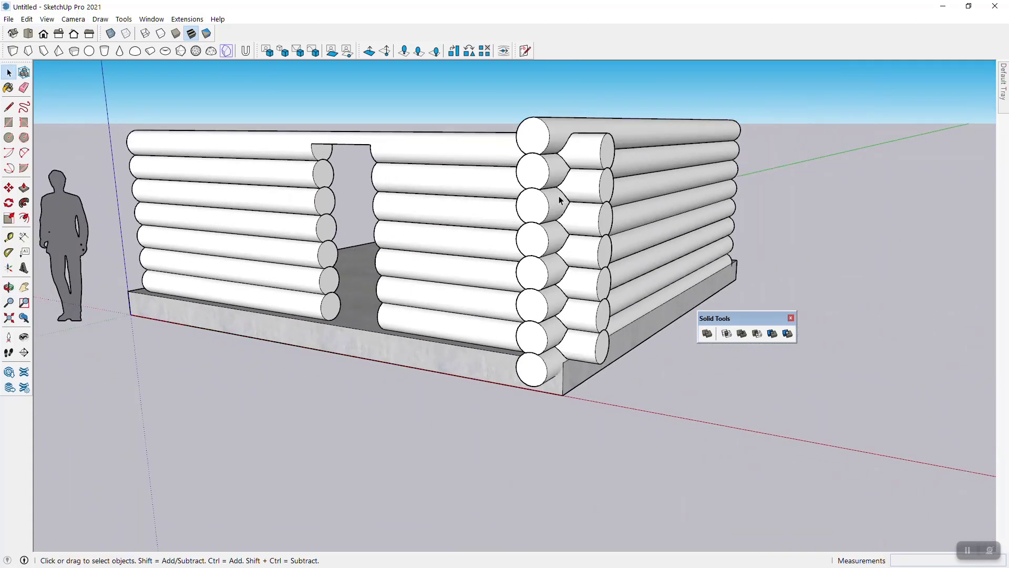
pyautogui.scroll(5, 547, 207)
pyautogui.moveTo(534, 212); pyautogui.dragTo(489, 210, button='middle')
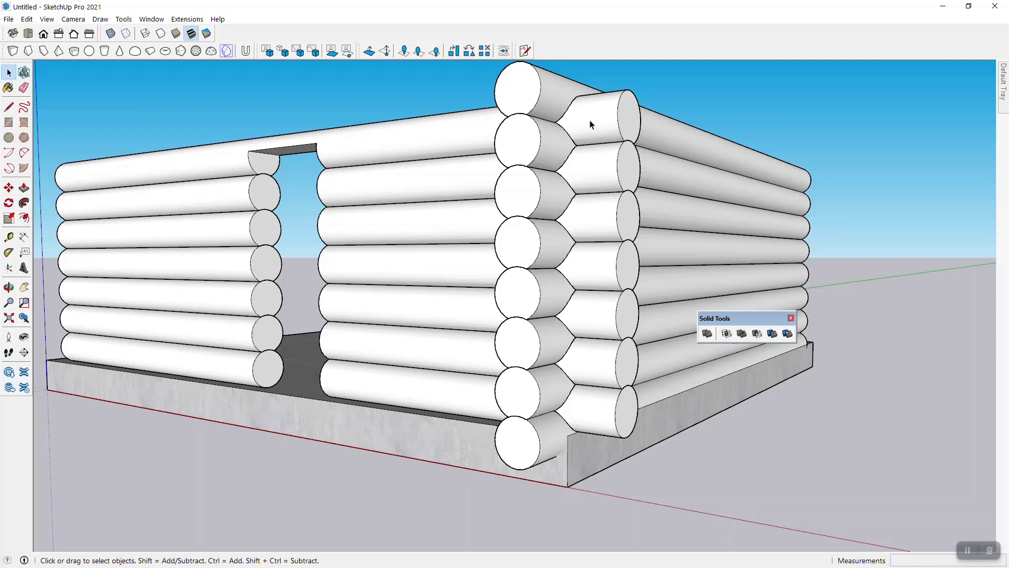
pyautogui.scroll(-2, 659, 153)
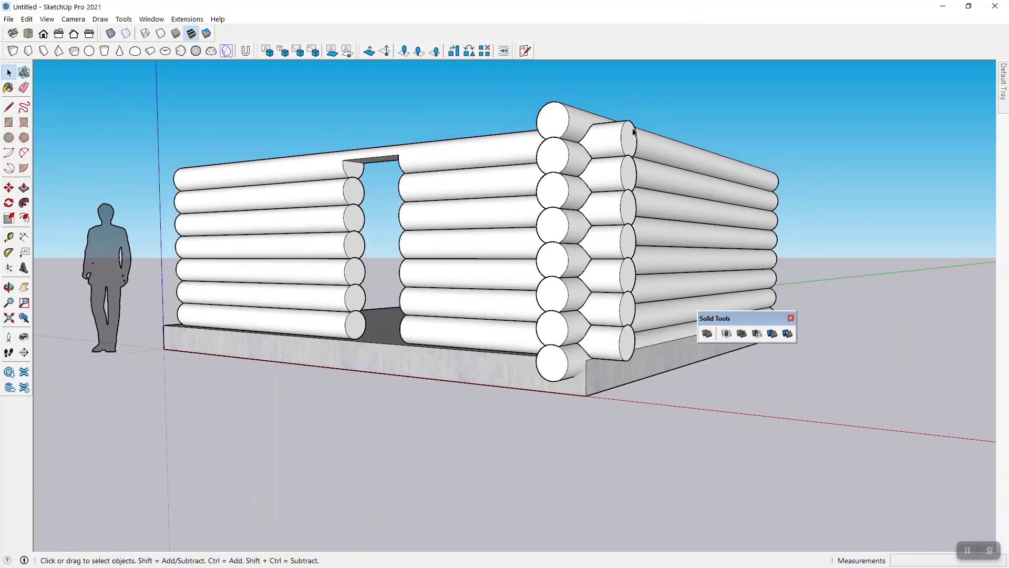
pyautogui.scroll(2, 527, 236)
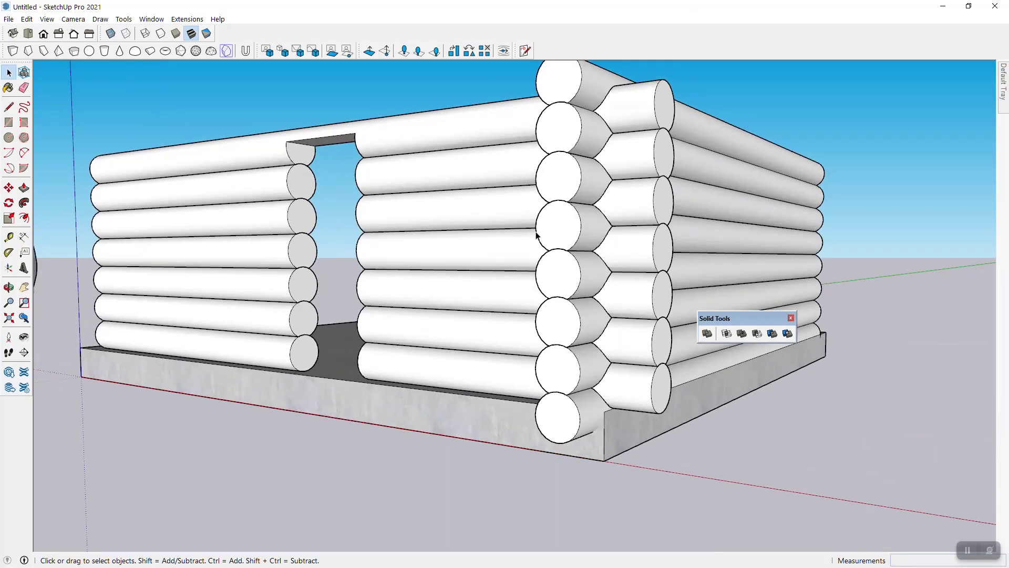
pyautogui.scroll(1, 614, 194)
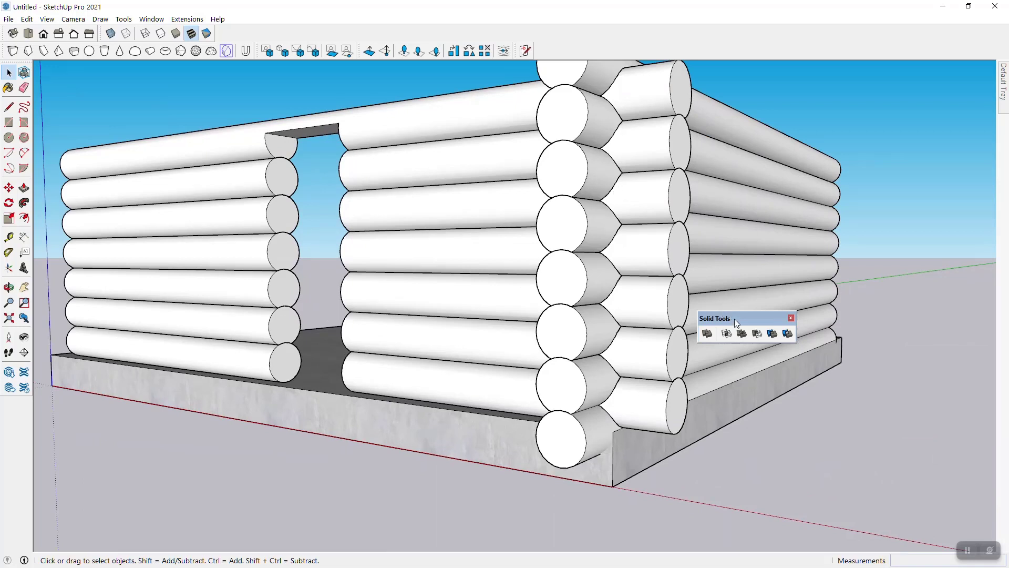
# Step: Move the floating Solid Tools toolbar away from the side wall to in front of the slab
pyautogui.moveTo(736, 322); pyautogui.dragTo(402, 433)
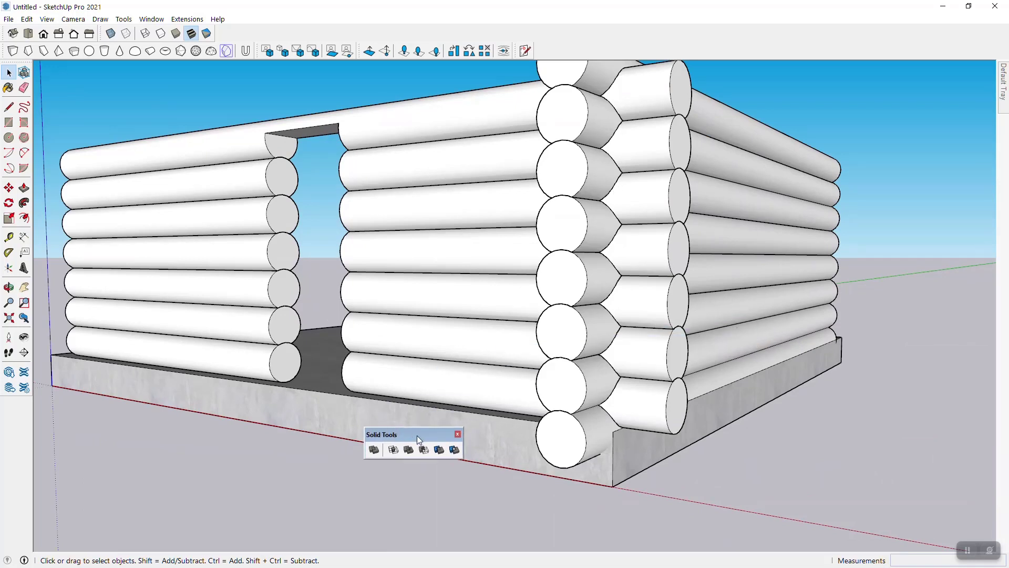